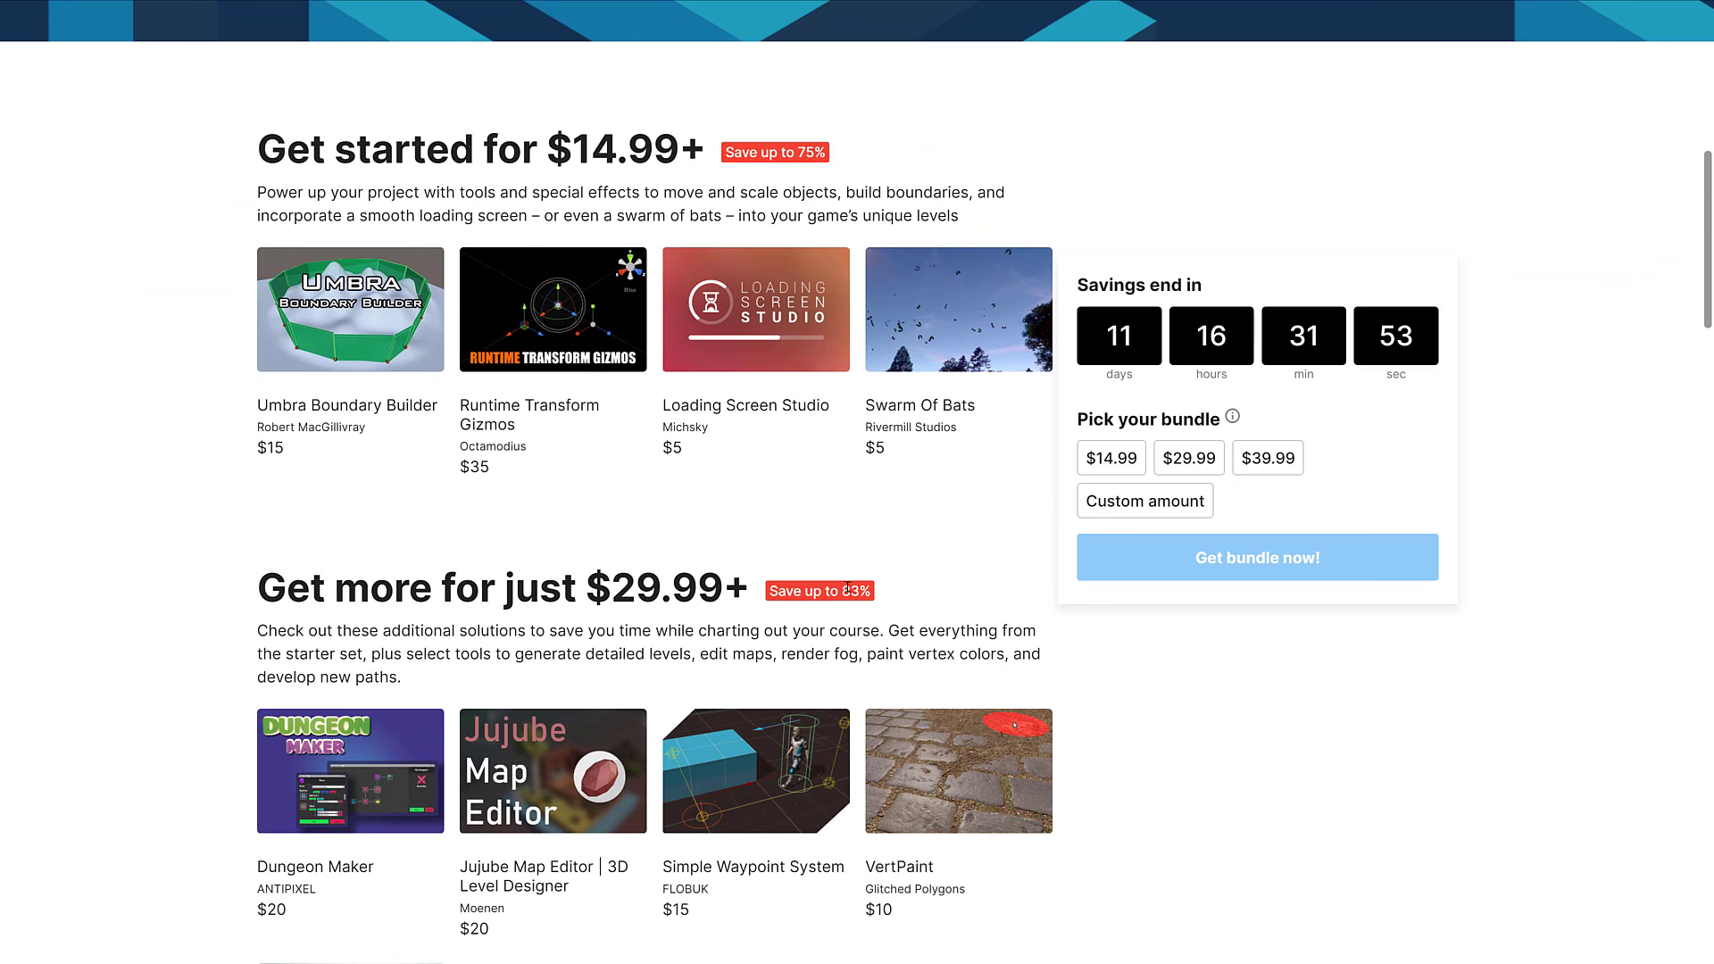
# Browse the Mega Bundle tiers and review the assets included in the $39.99 tier.
pyautogui.scroll(-10, 847, 588)
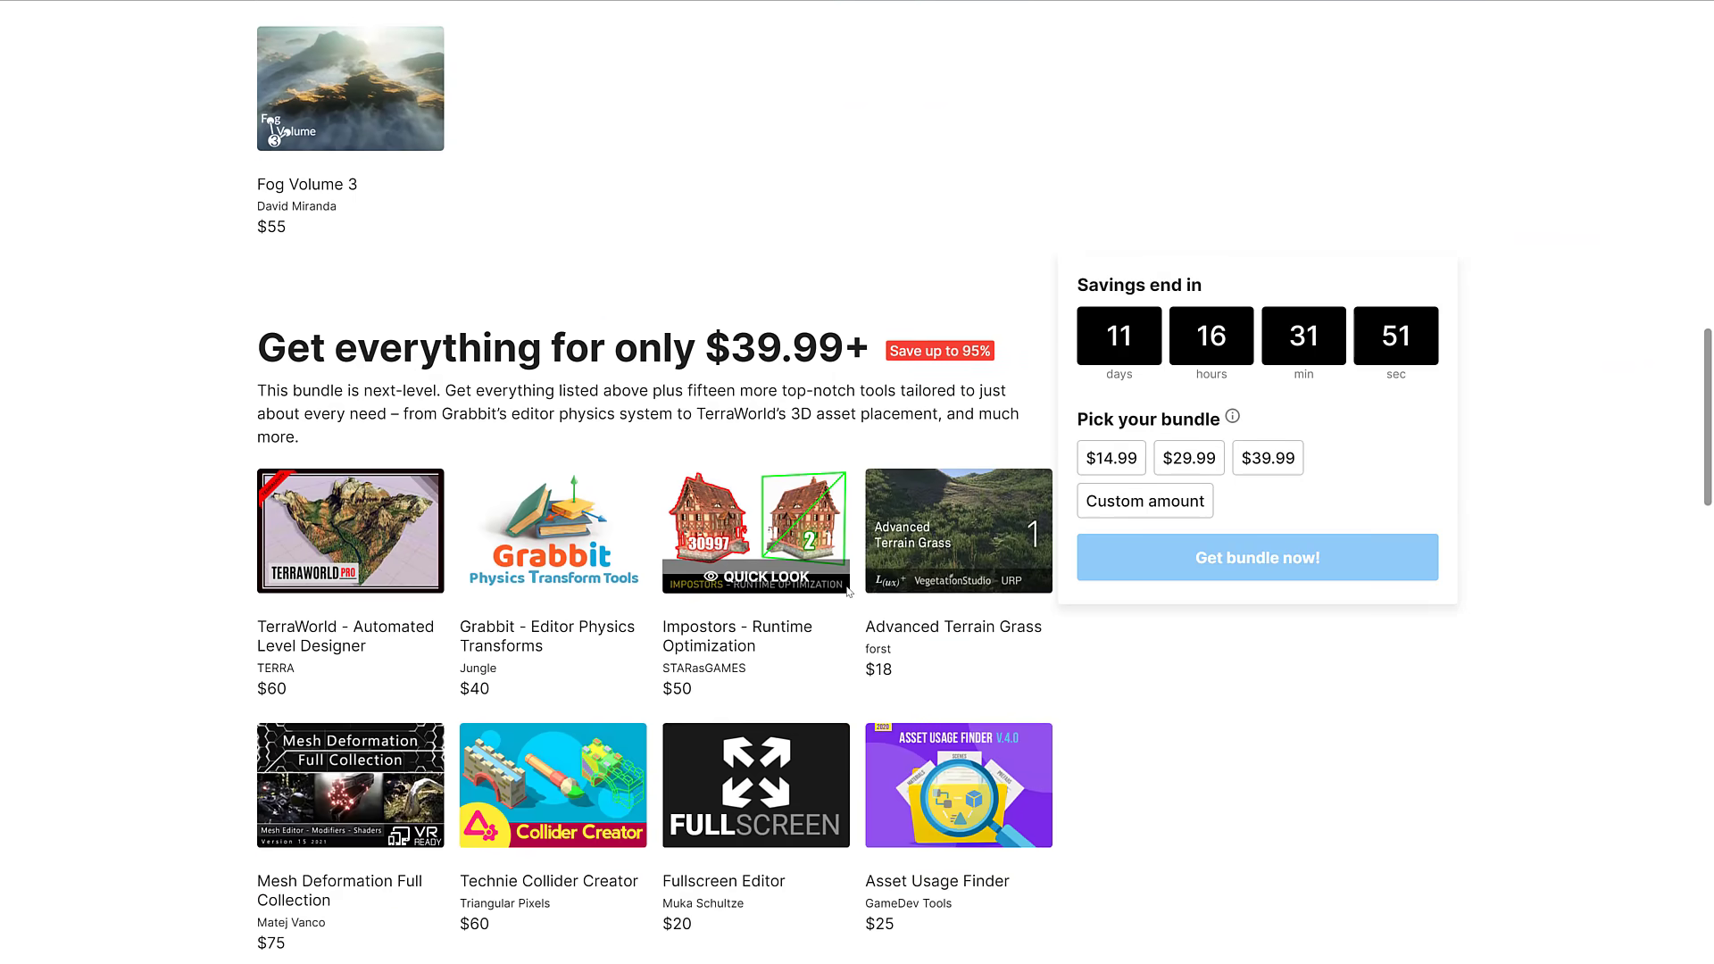
pyautogui.scroll(-6, 847, 589)
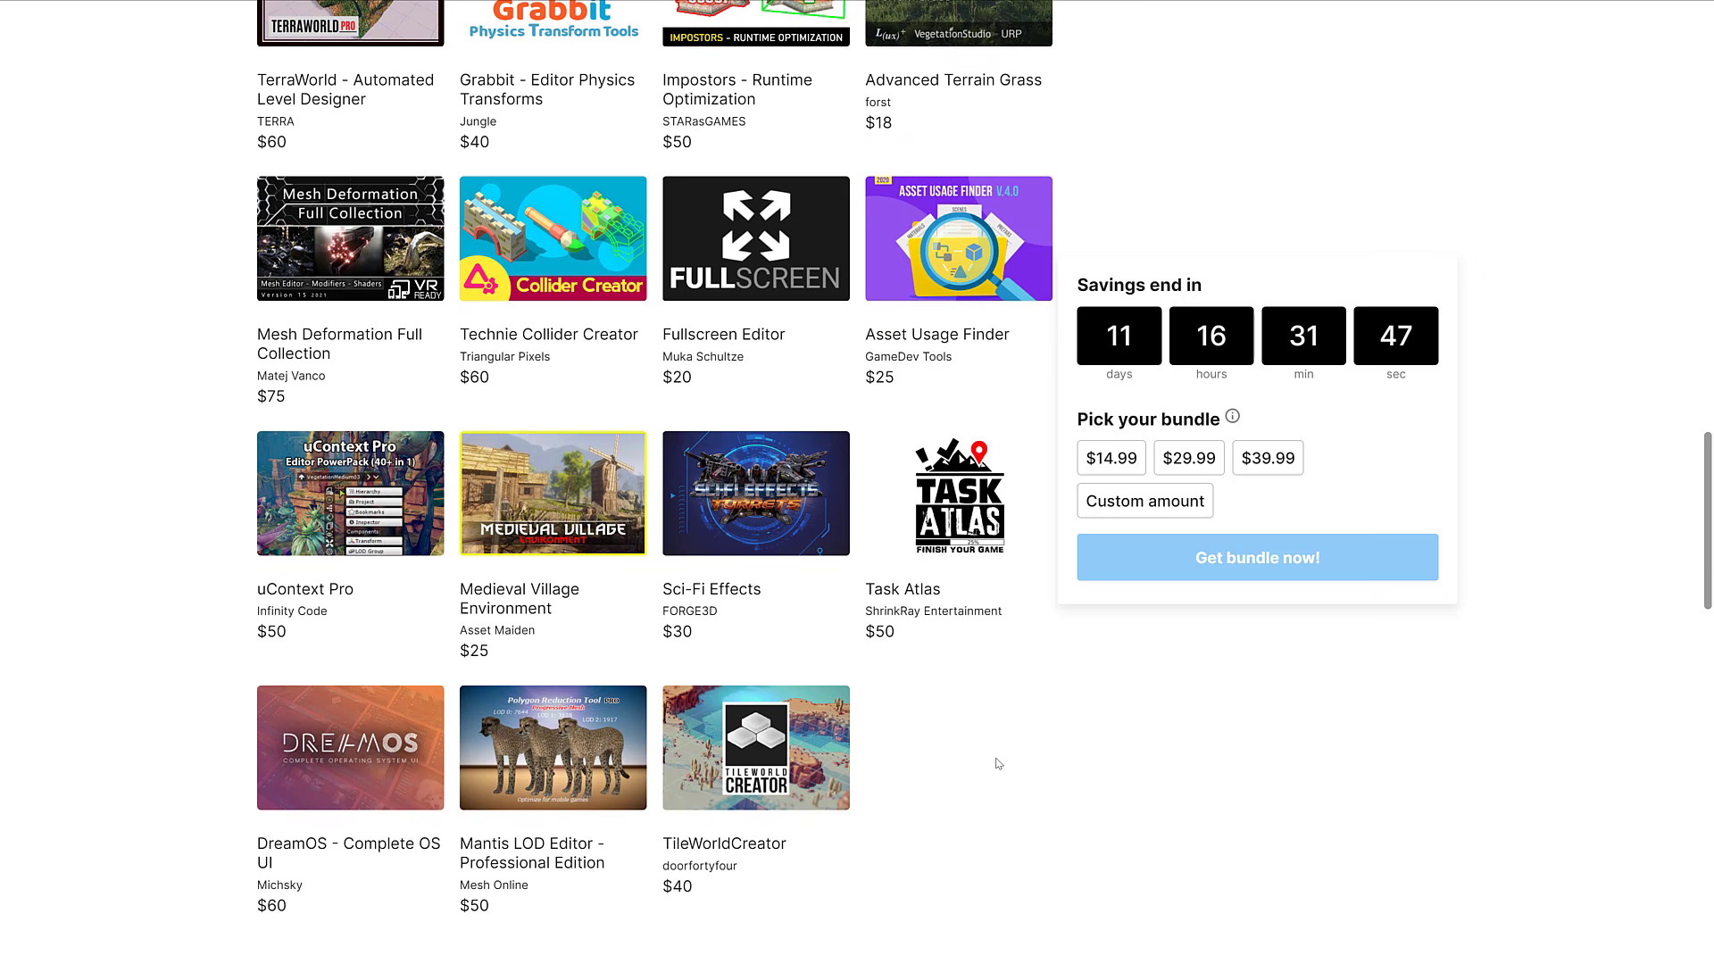
pyautogui.scroll(3, 998, 764)
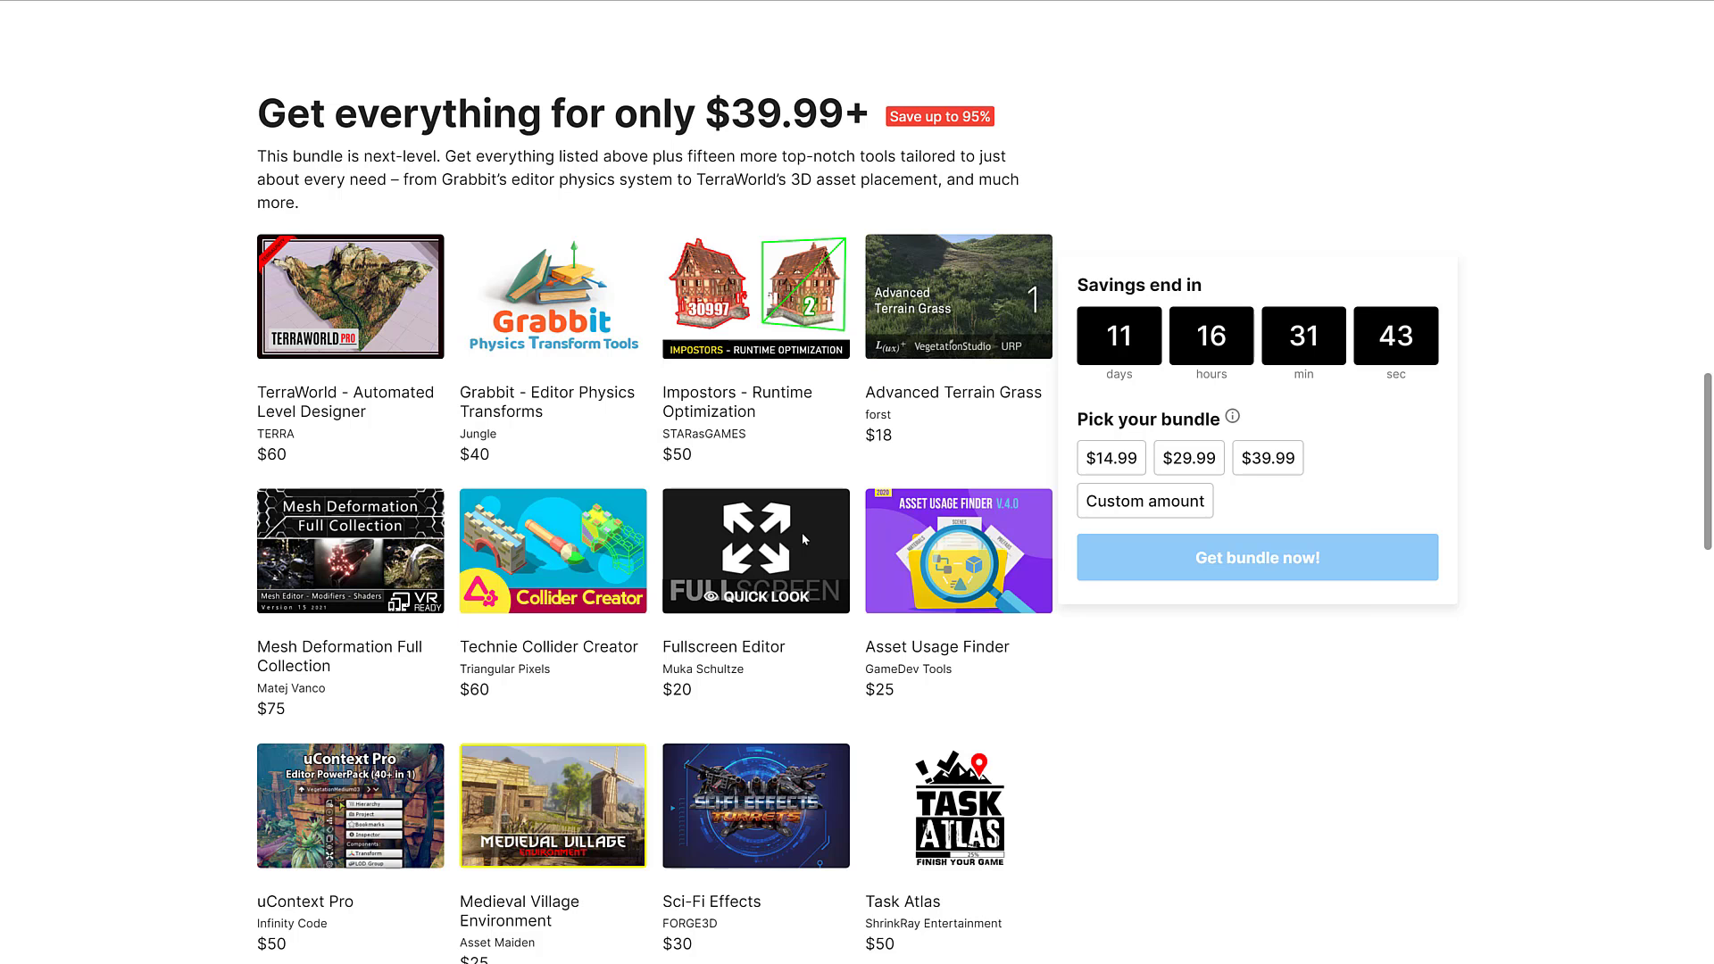
pyautogui.scroll(2, 833, 605)
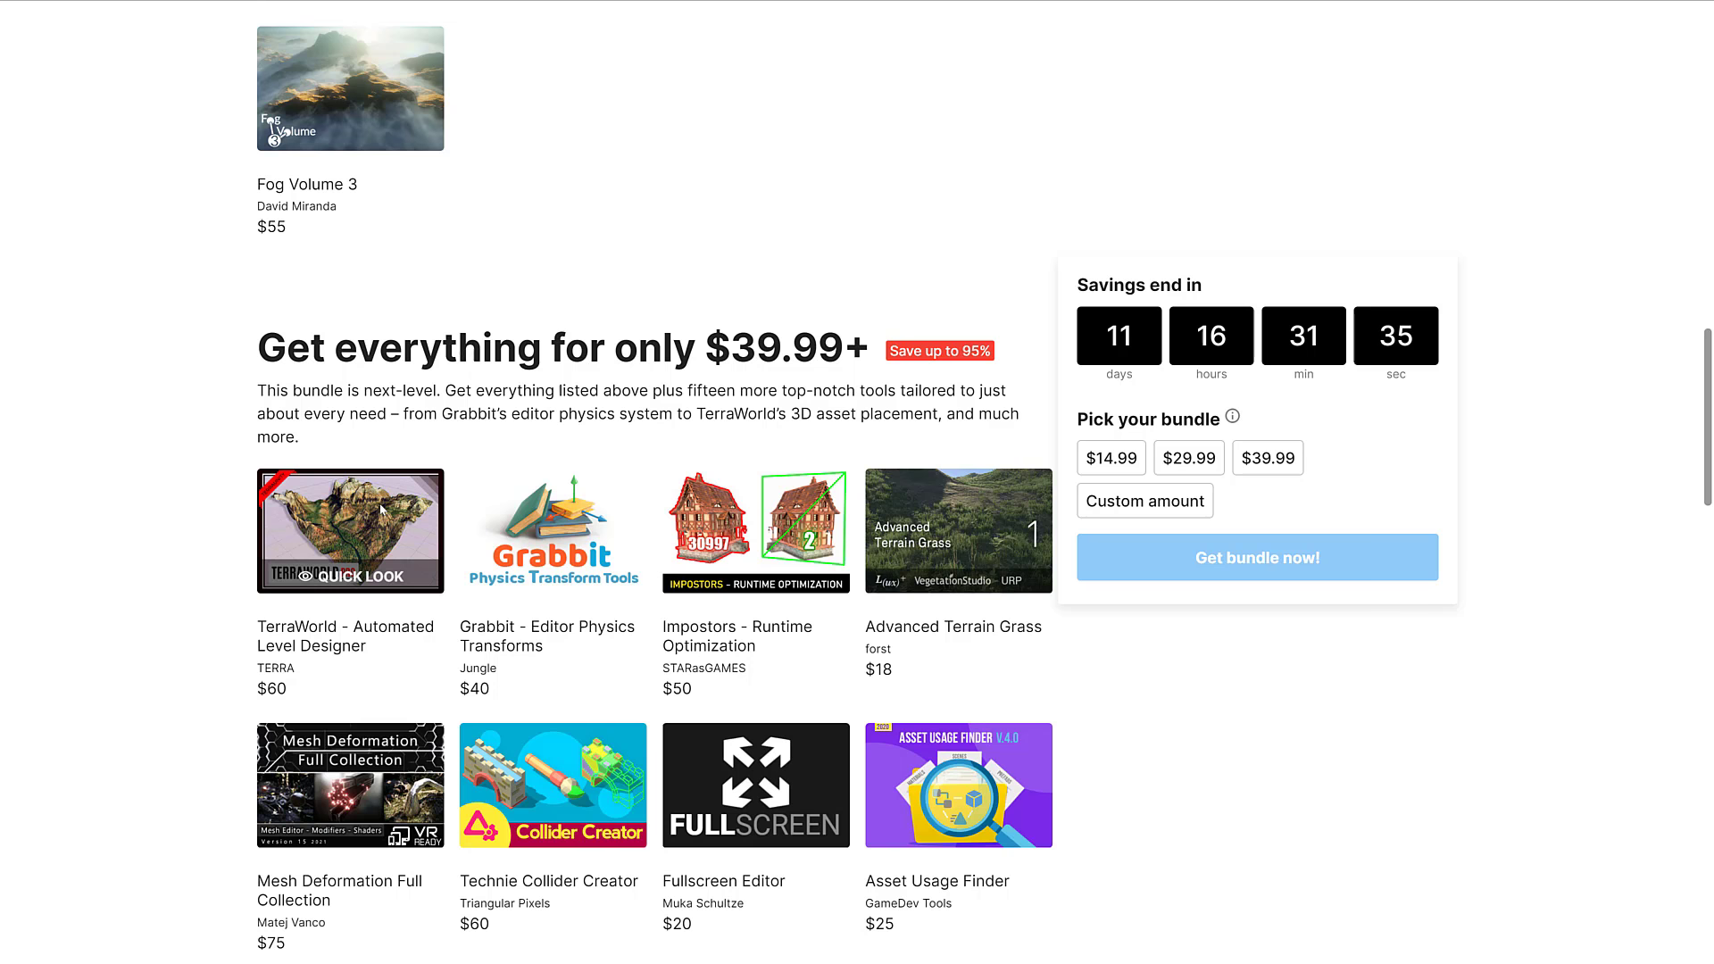
# View the TerraWorld - Automated Level Designer product page, and return to the bundle page to review its asset list.
pyautogui.click(381, 509)
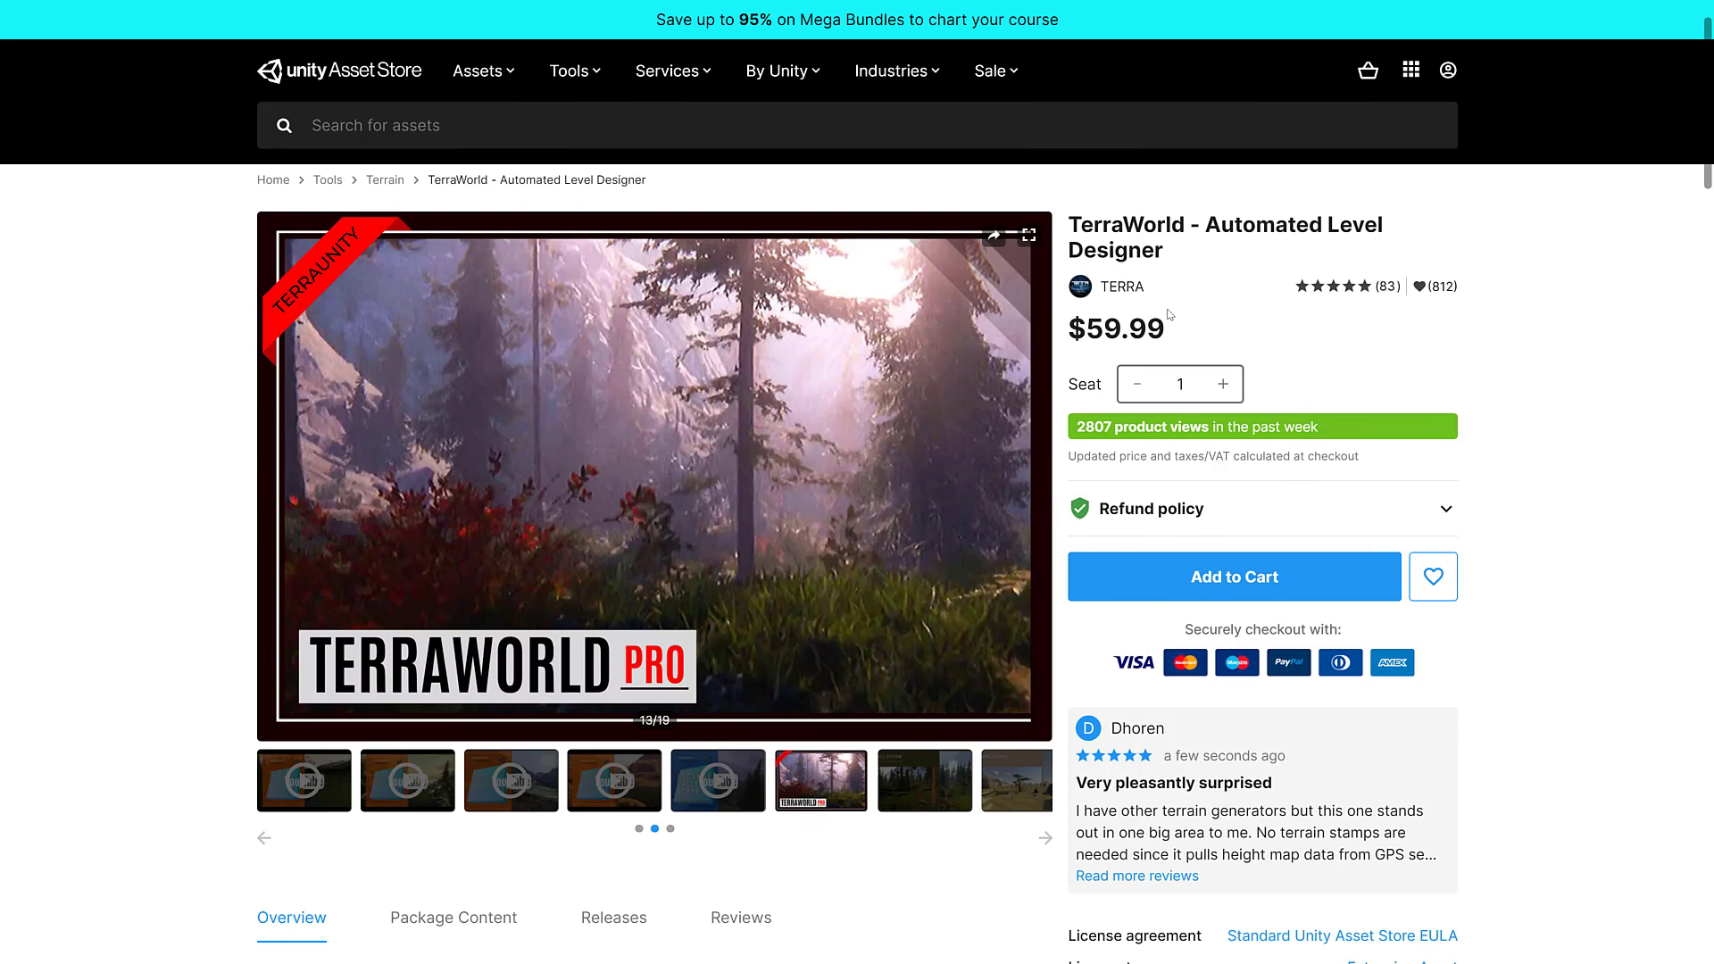
pyautogui.hotkey('alt', 'Left')
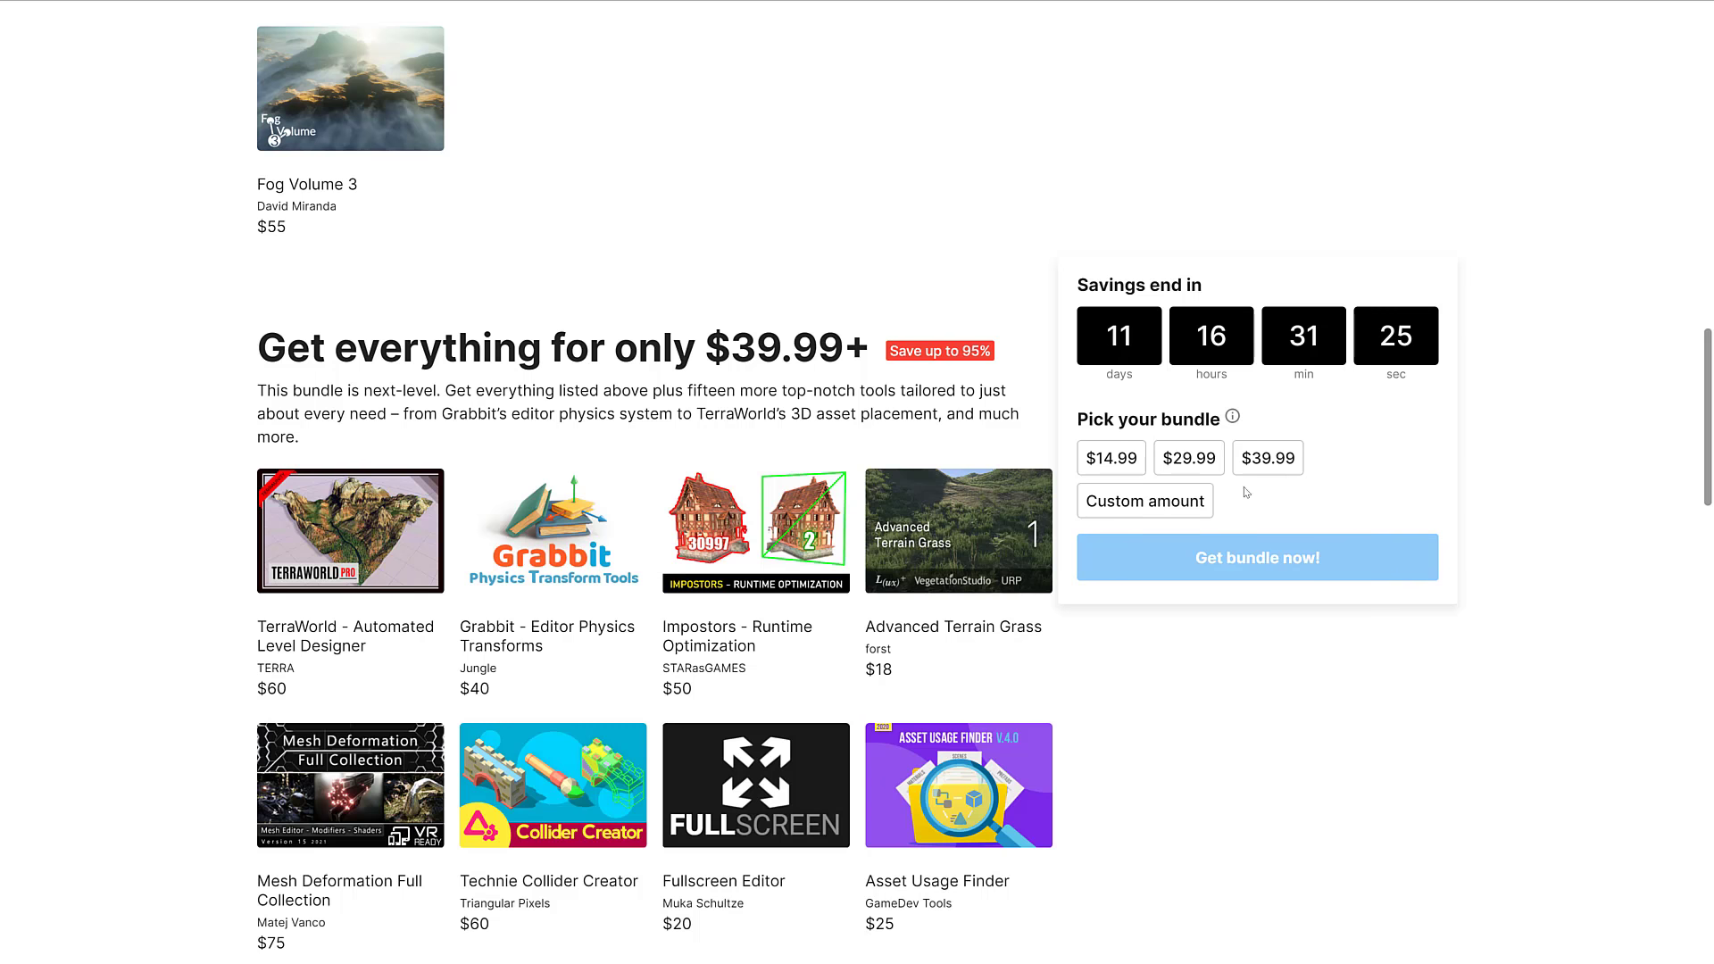
pyautogui.scroll(-3, 1246, 492)
pyautogui.scroll(2, 415, 514)
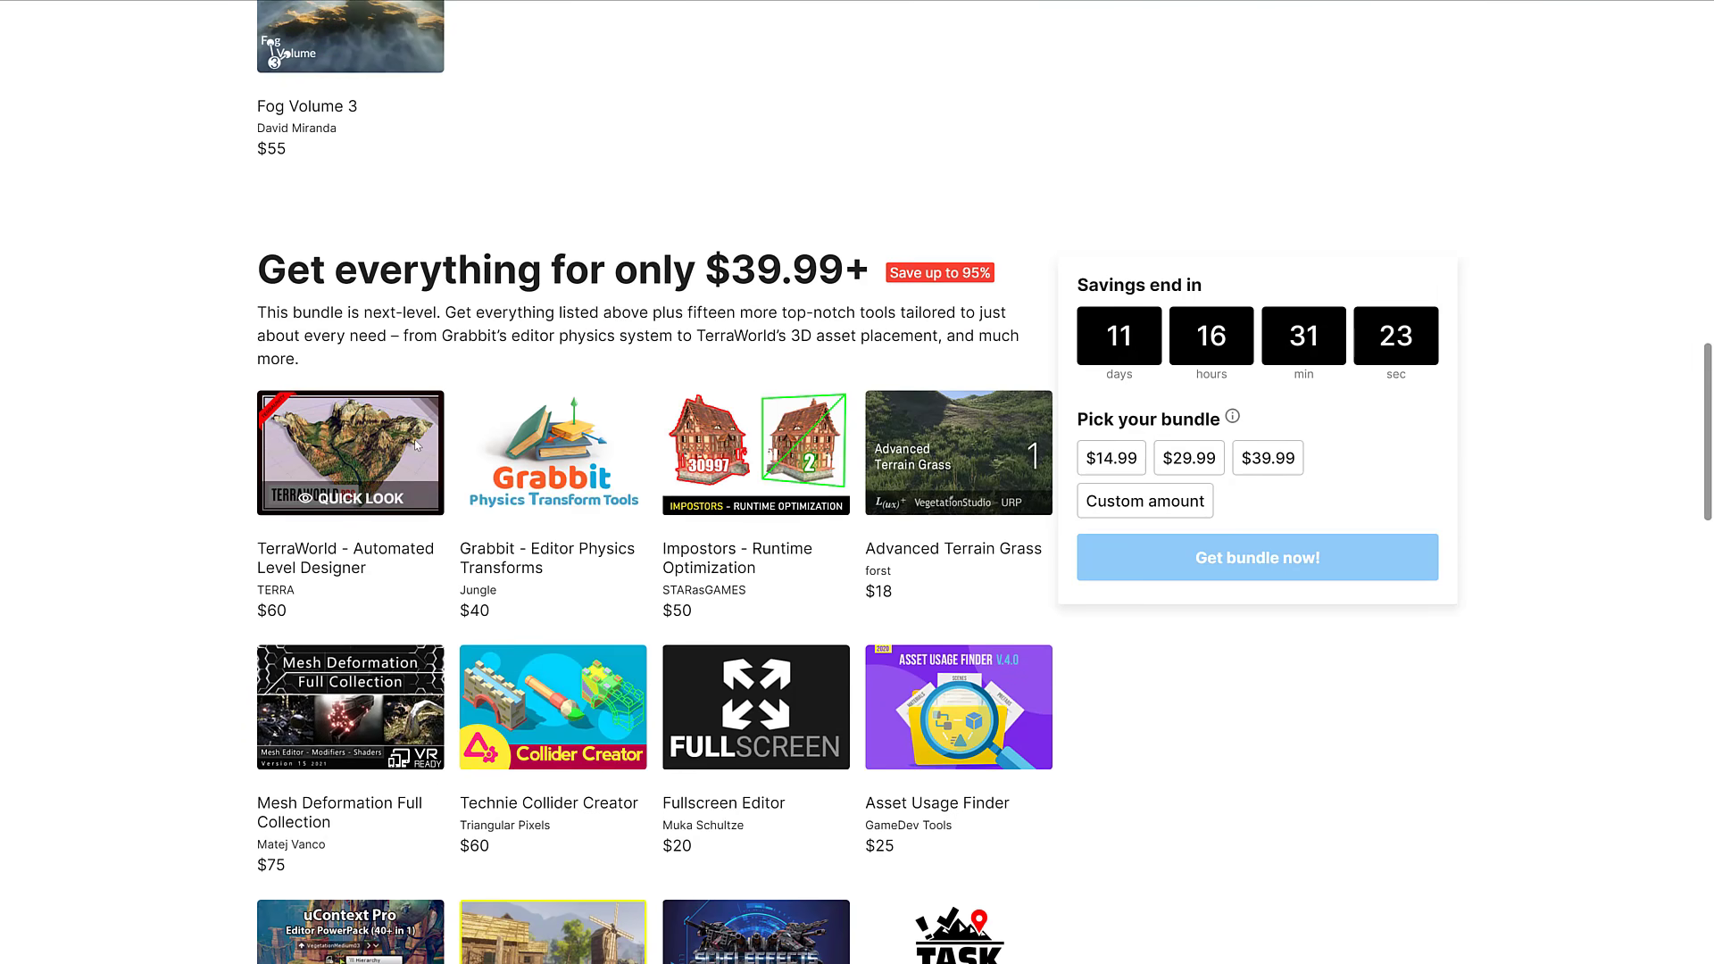
pyautogui.scroll(10, 570, 557)
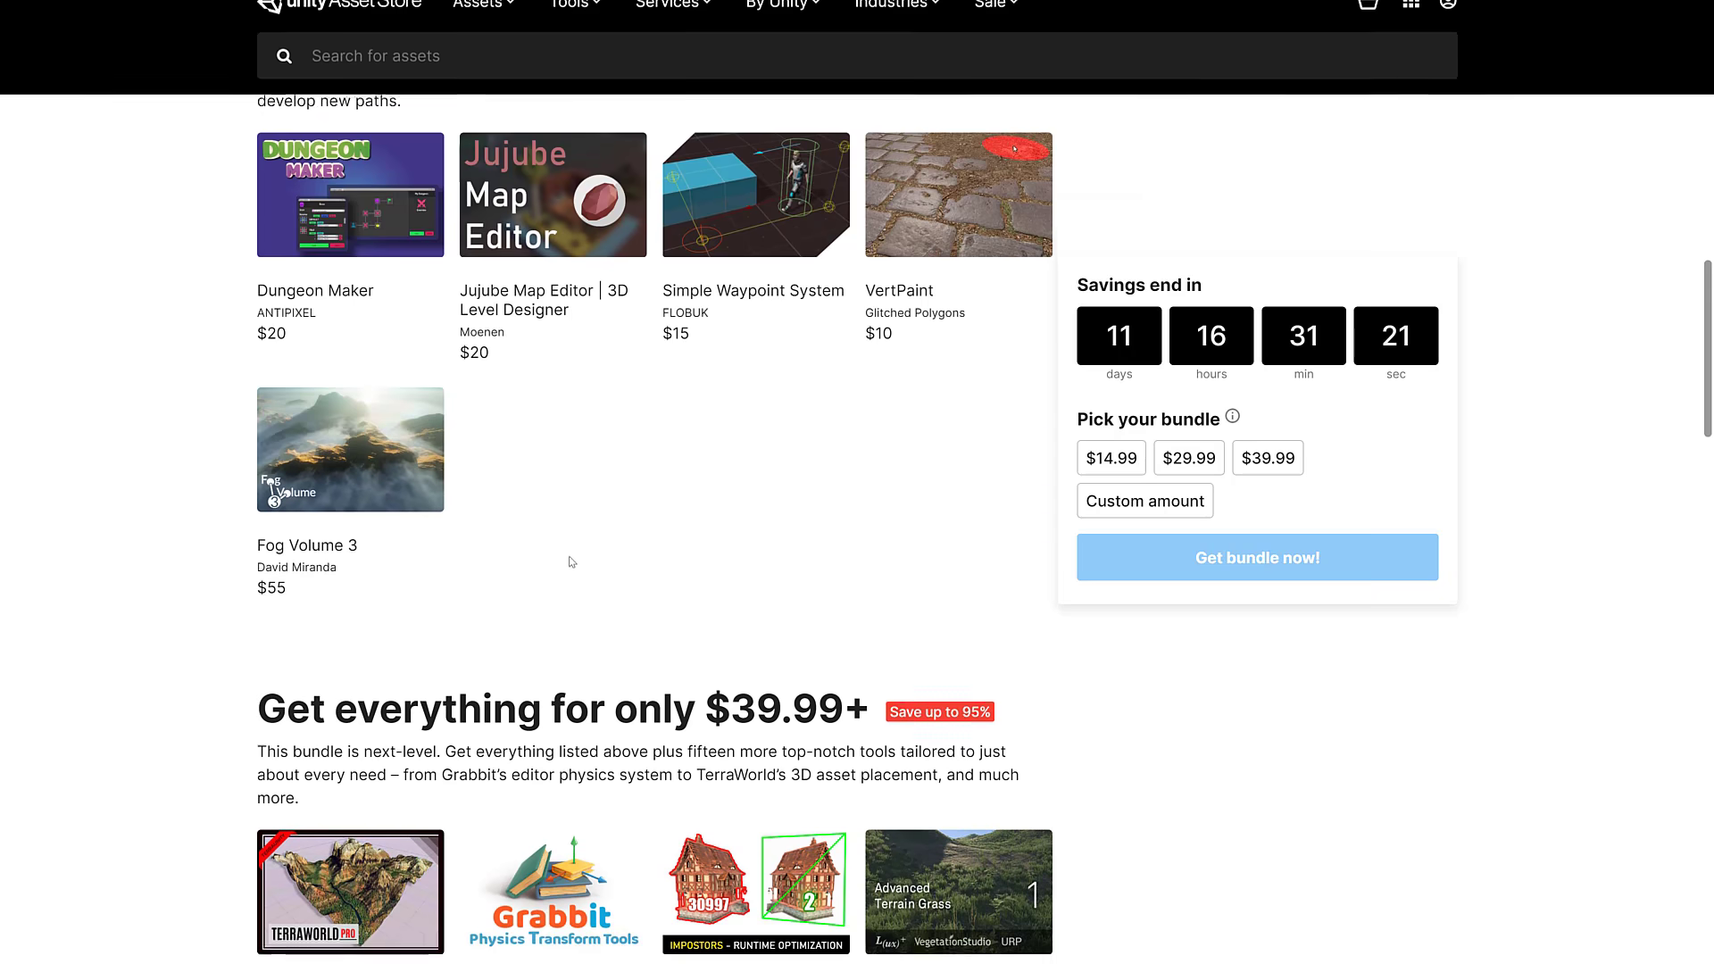
pyautogui.scroll(-5, 571, 559)
pyautogui.scroll(-10, 571, 559)
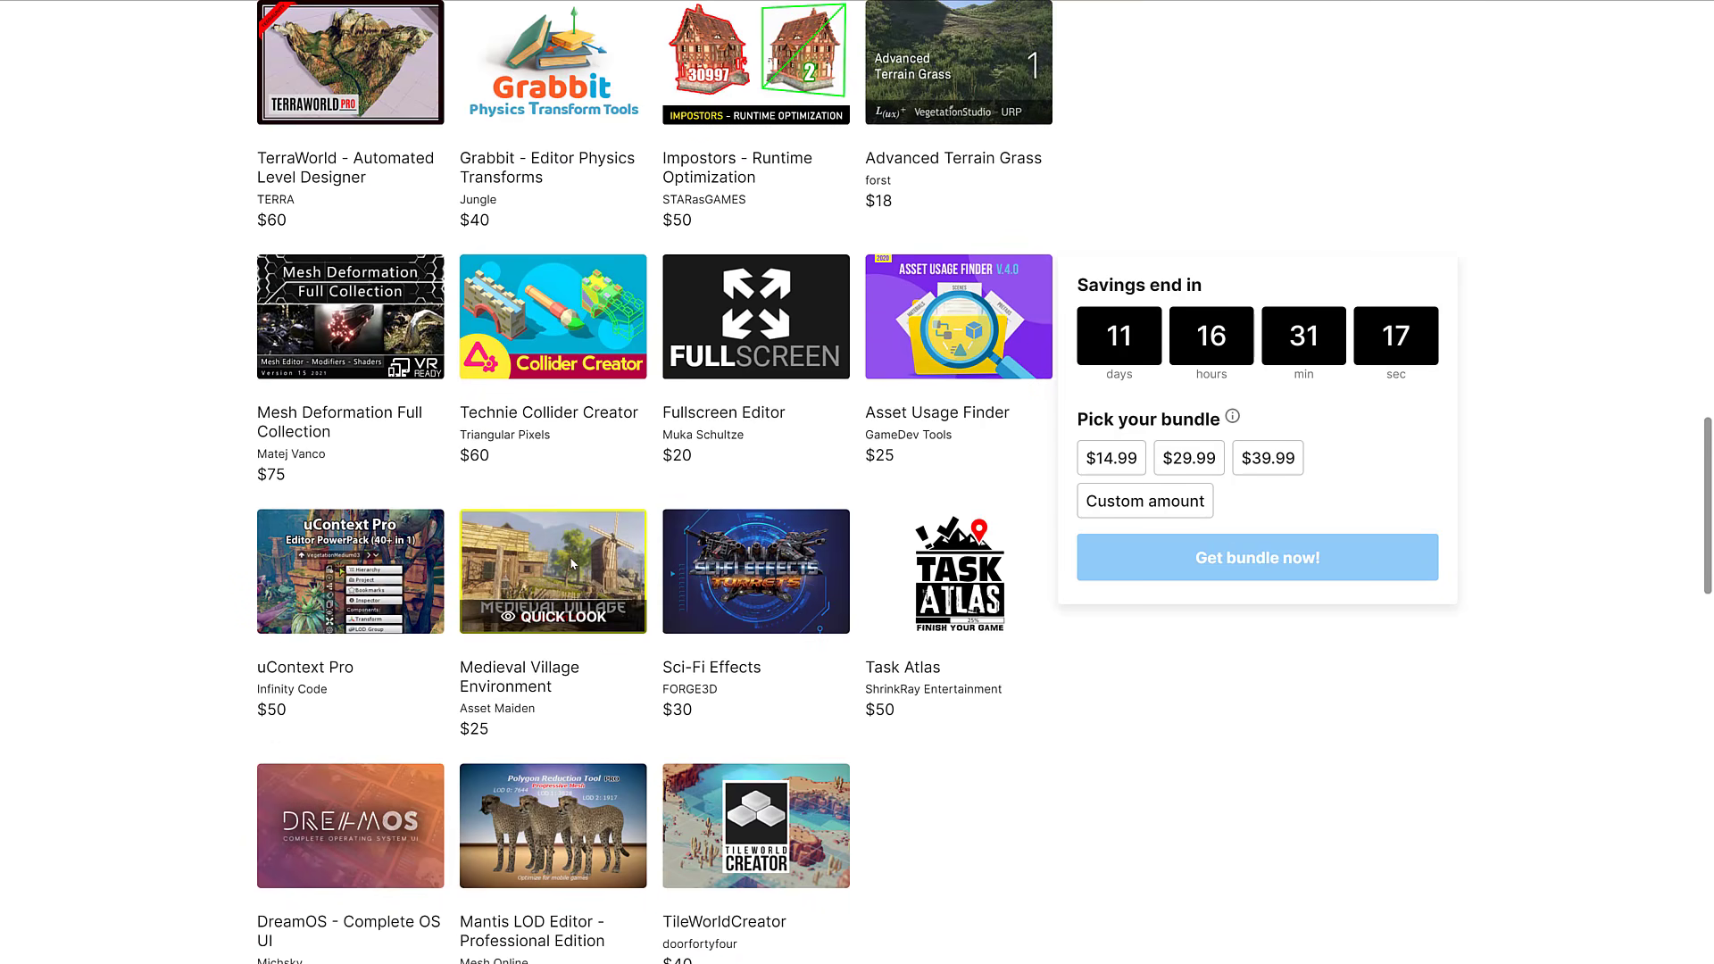
# Switch to the Unity editor window with the TerraWorld Alps scene.
pyautogui.hotkey('alt', 'Tab')
pyautogui.hotkey('alt', 'Tab')
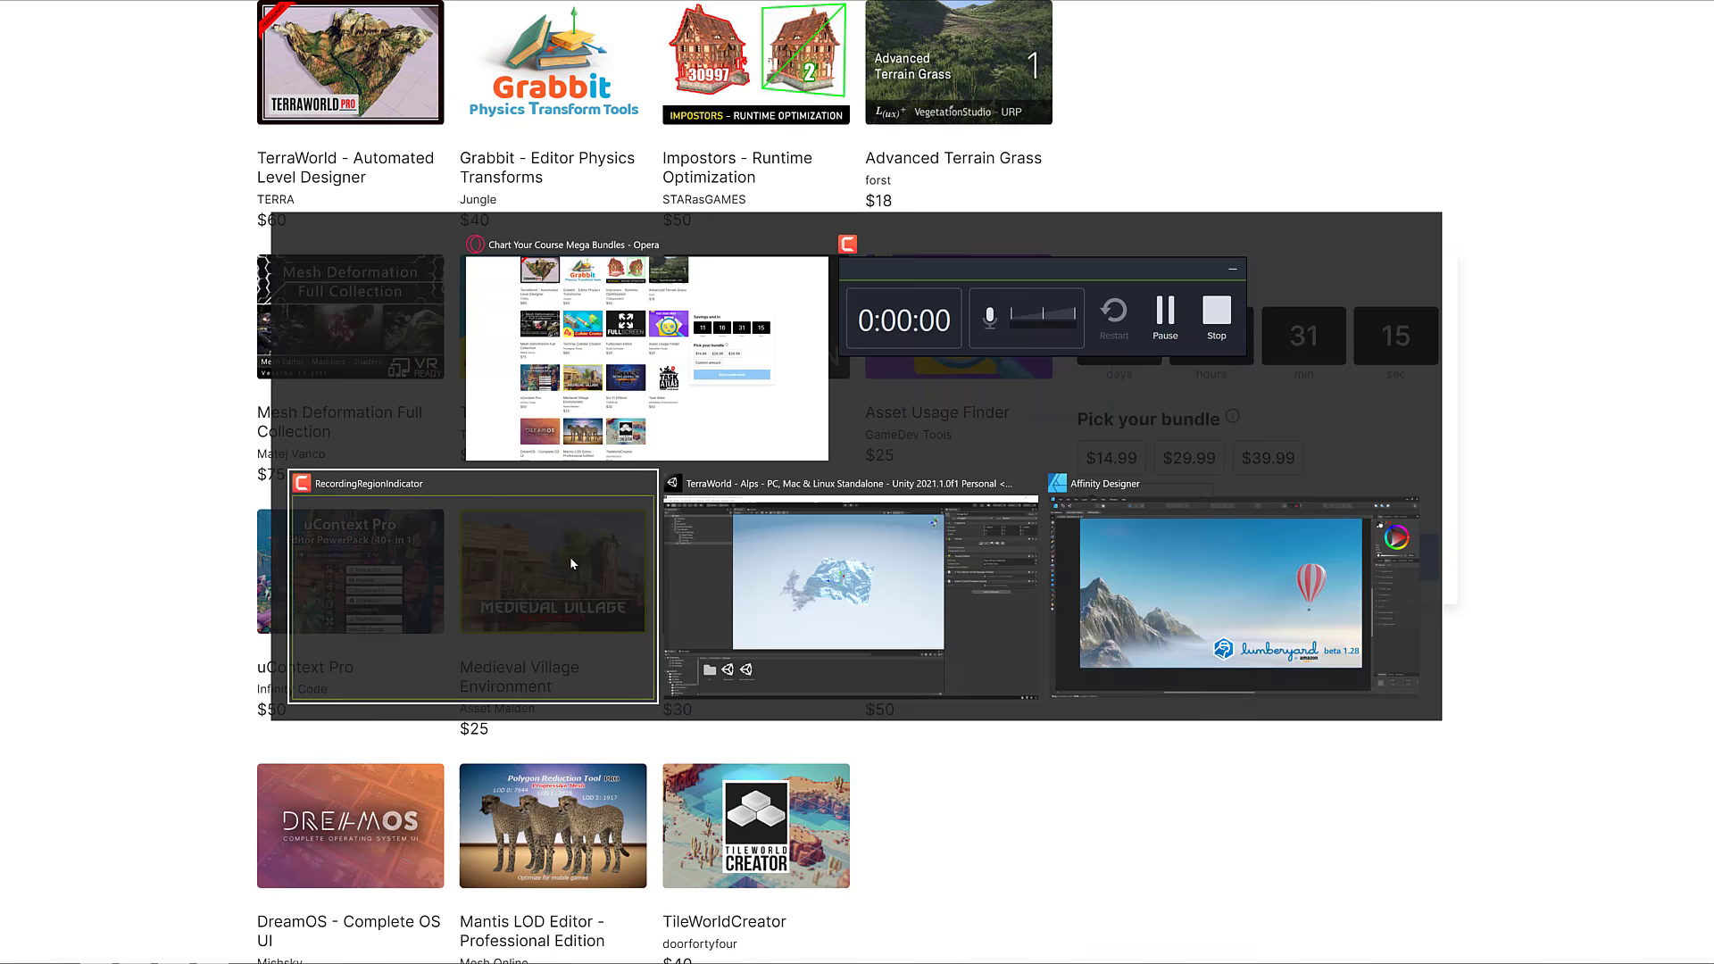
pyautogui.hotkey('alt', 'Tab')
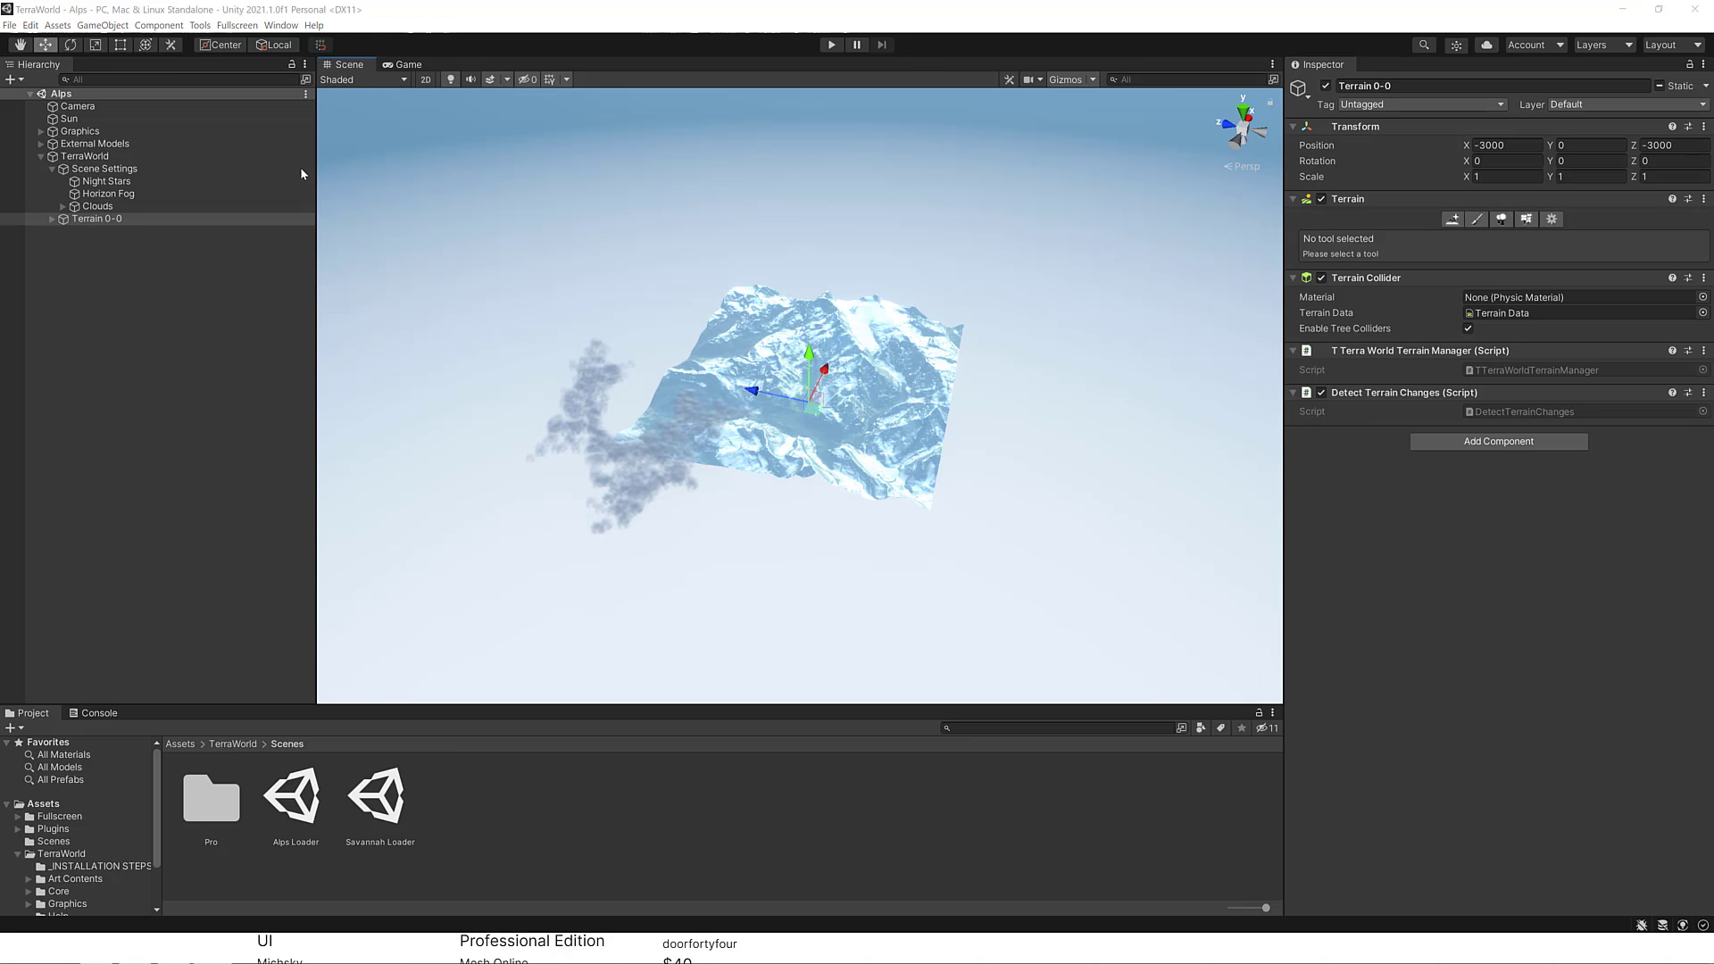
# Show the Scene view of the Alps terrain in full screen and return to the editor layout.
pyautogui.click(924, 5)
pyautogui.press('F11')
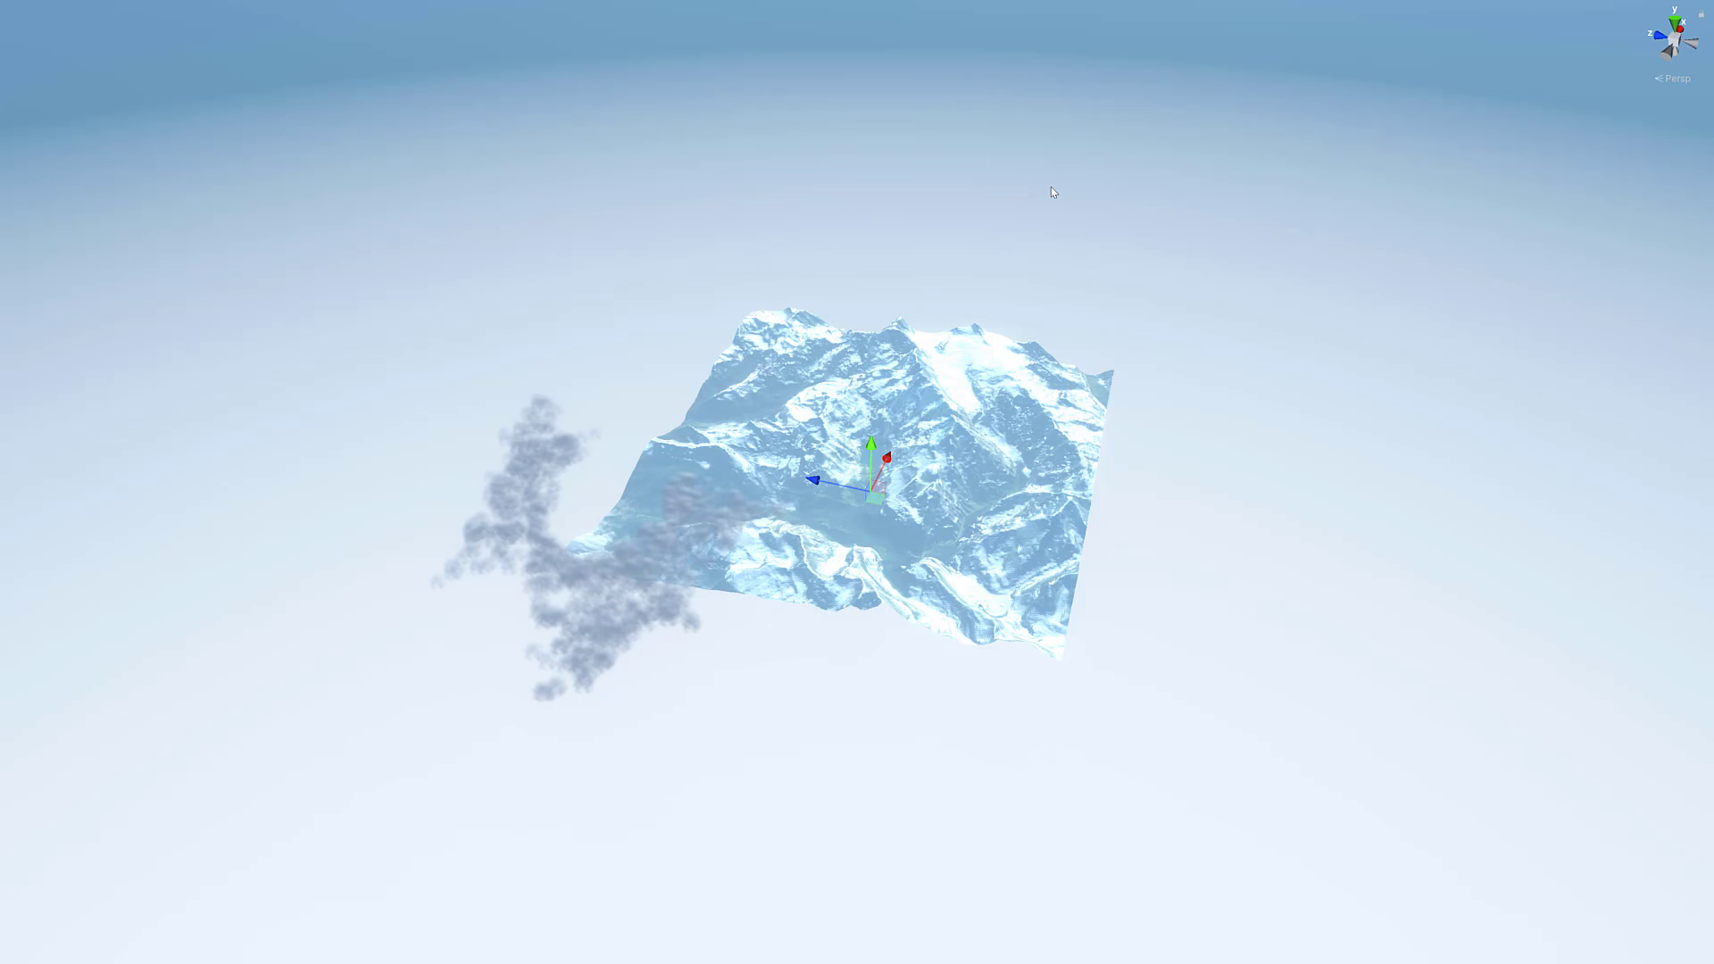
pyautogui.press('F11')
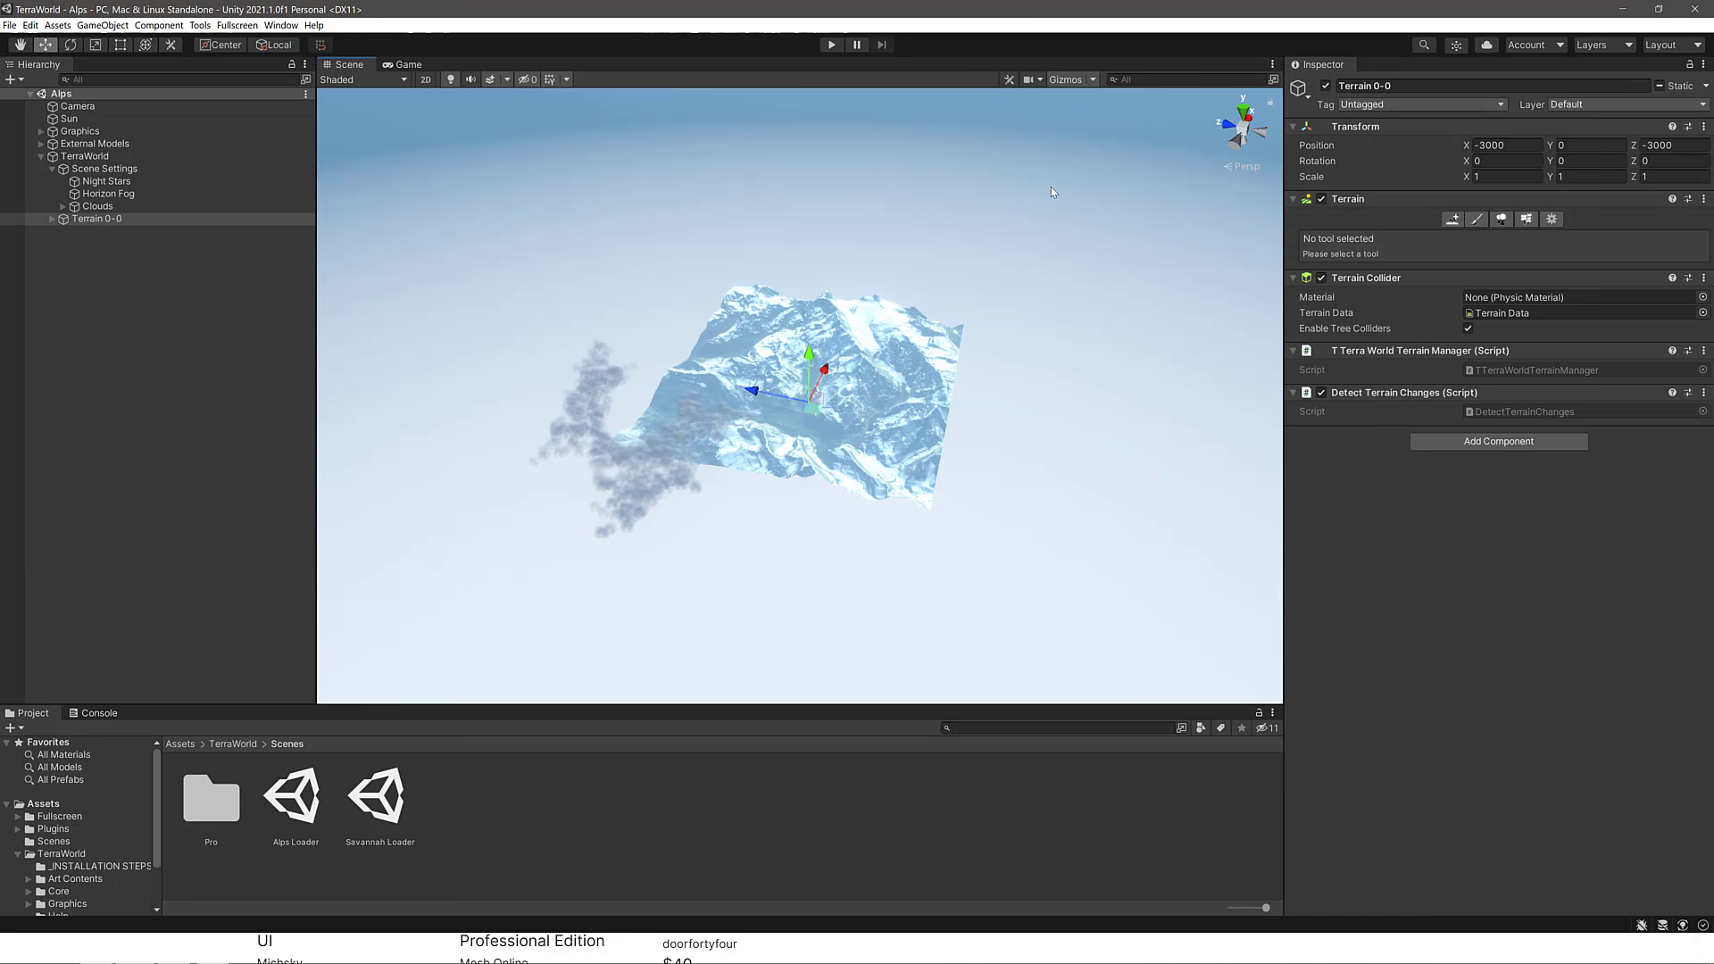
# Maximize the Scene view within the editor and restore it to the docked layout.
pyautogui.click(1273, 66)
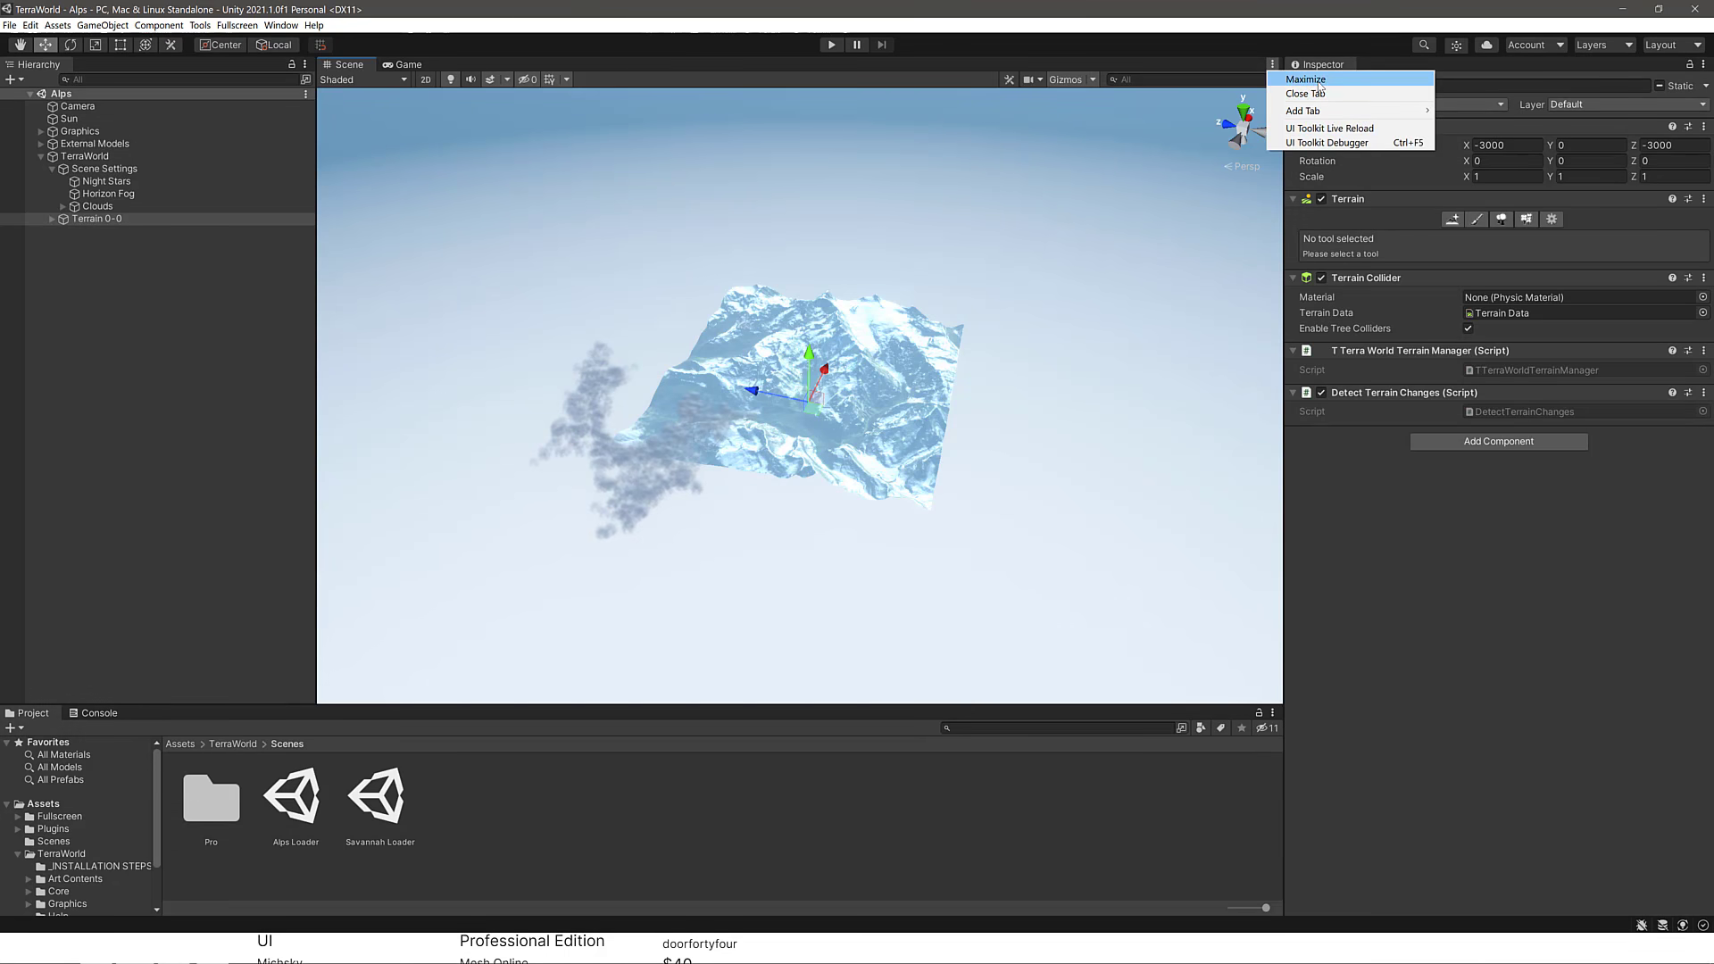
pyautogui.click(1314, 81)
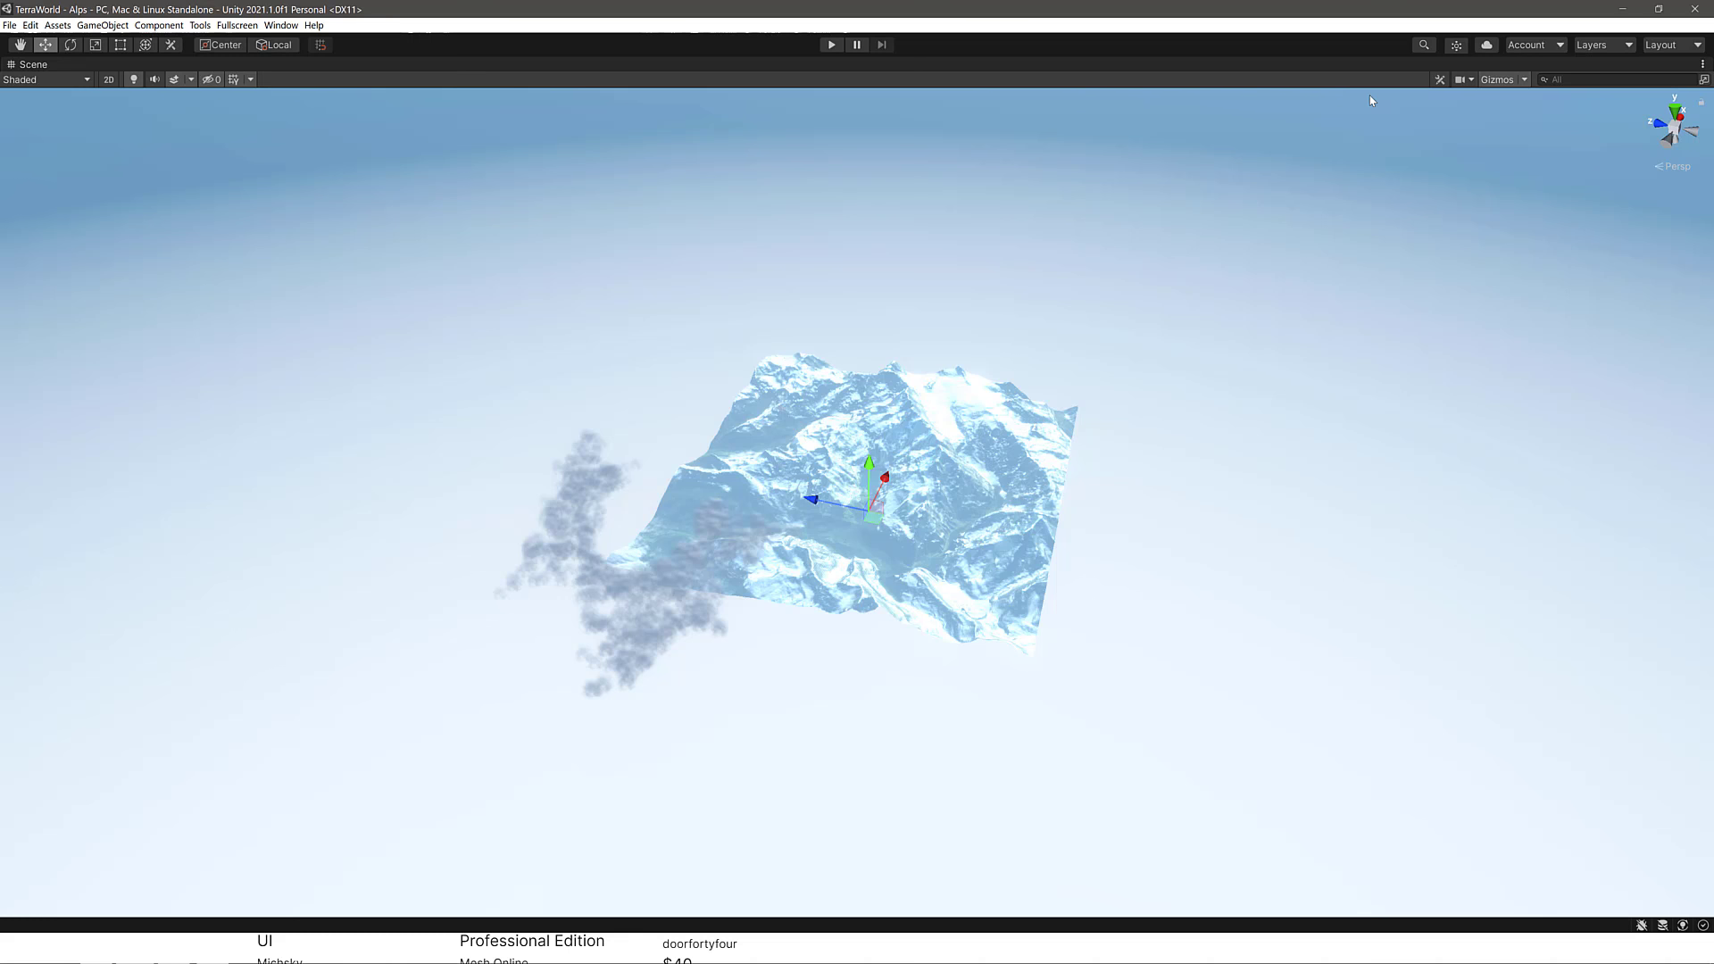
pyautogui.click(1703, 66)
pyautogui.click(1580, 78)
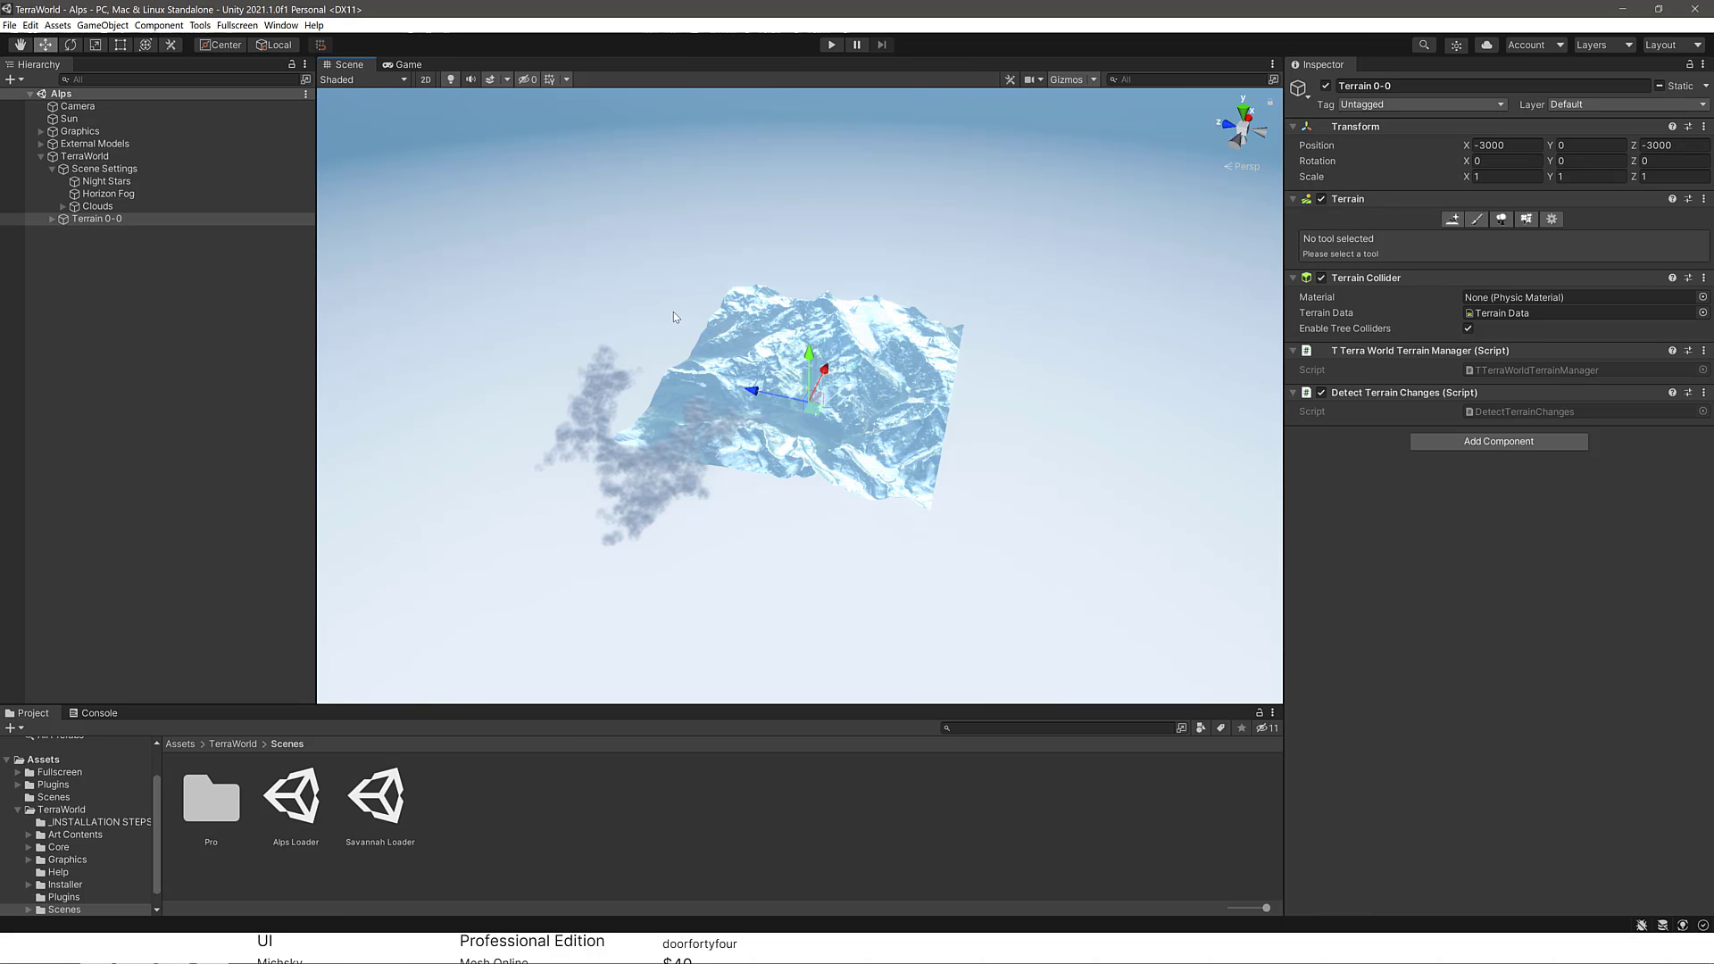
# Inspect the components of the TerraWorld object and the Camera in the Alps scene.
pyautogui.click(84, 157)
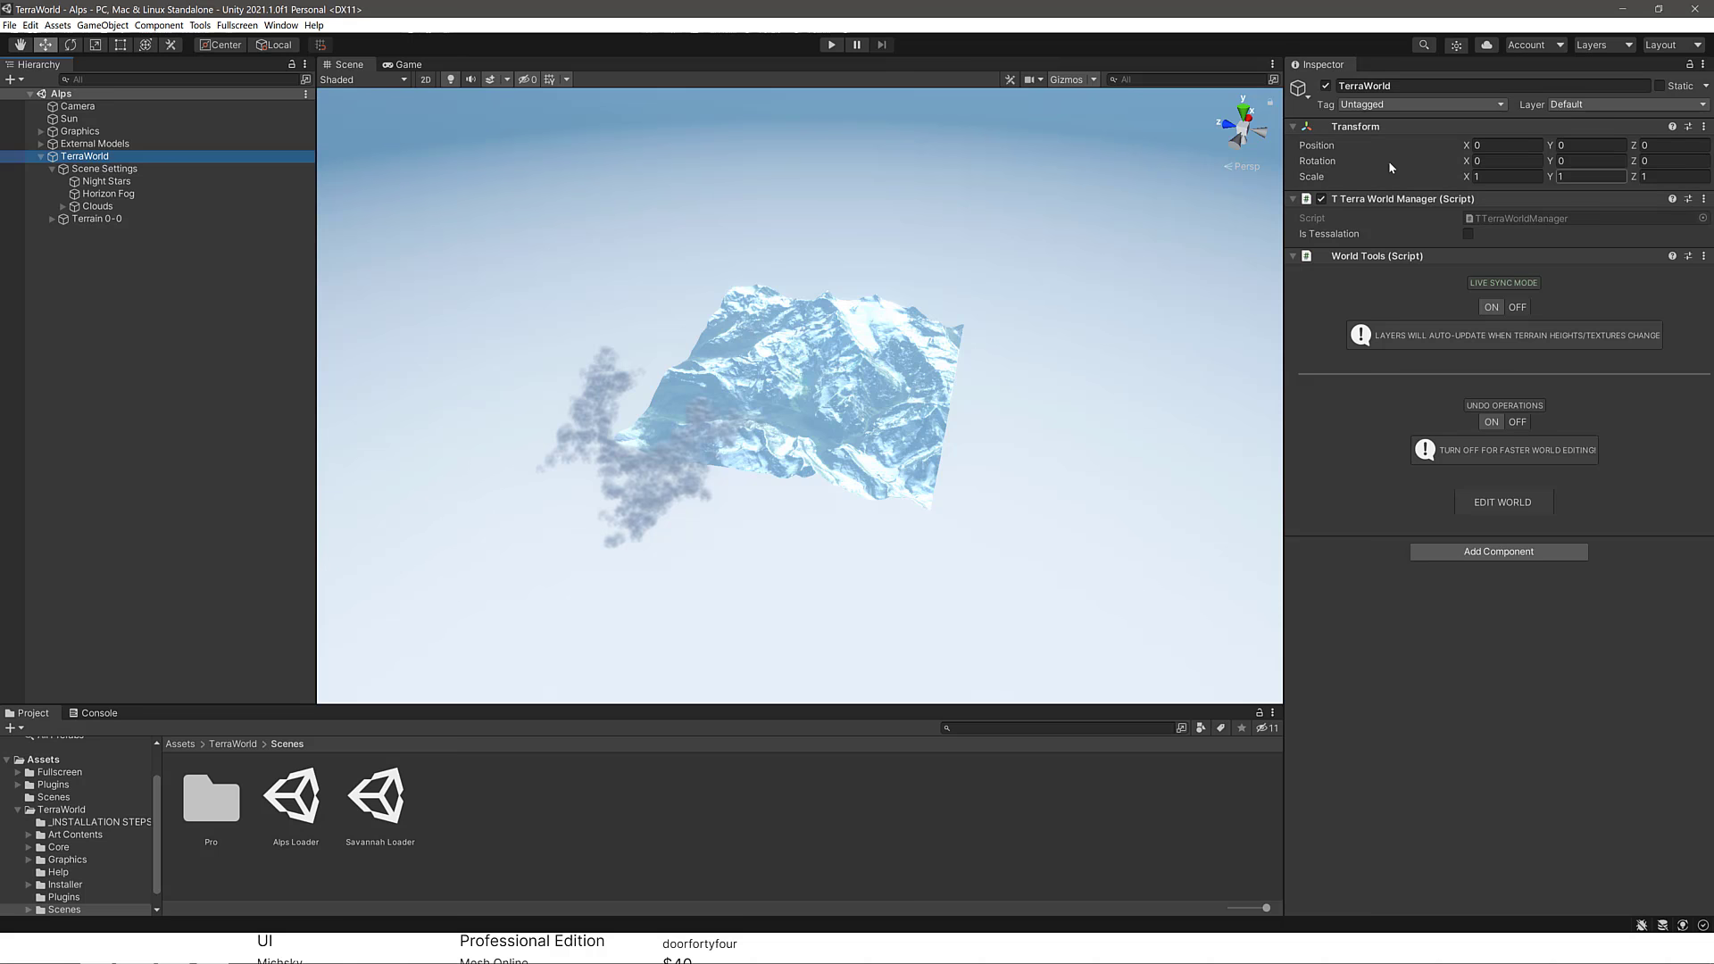
pyautogui.click(78, 106)
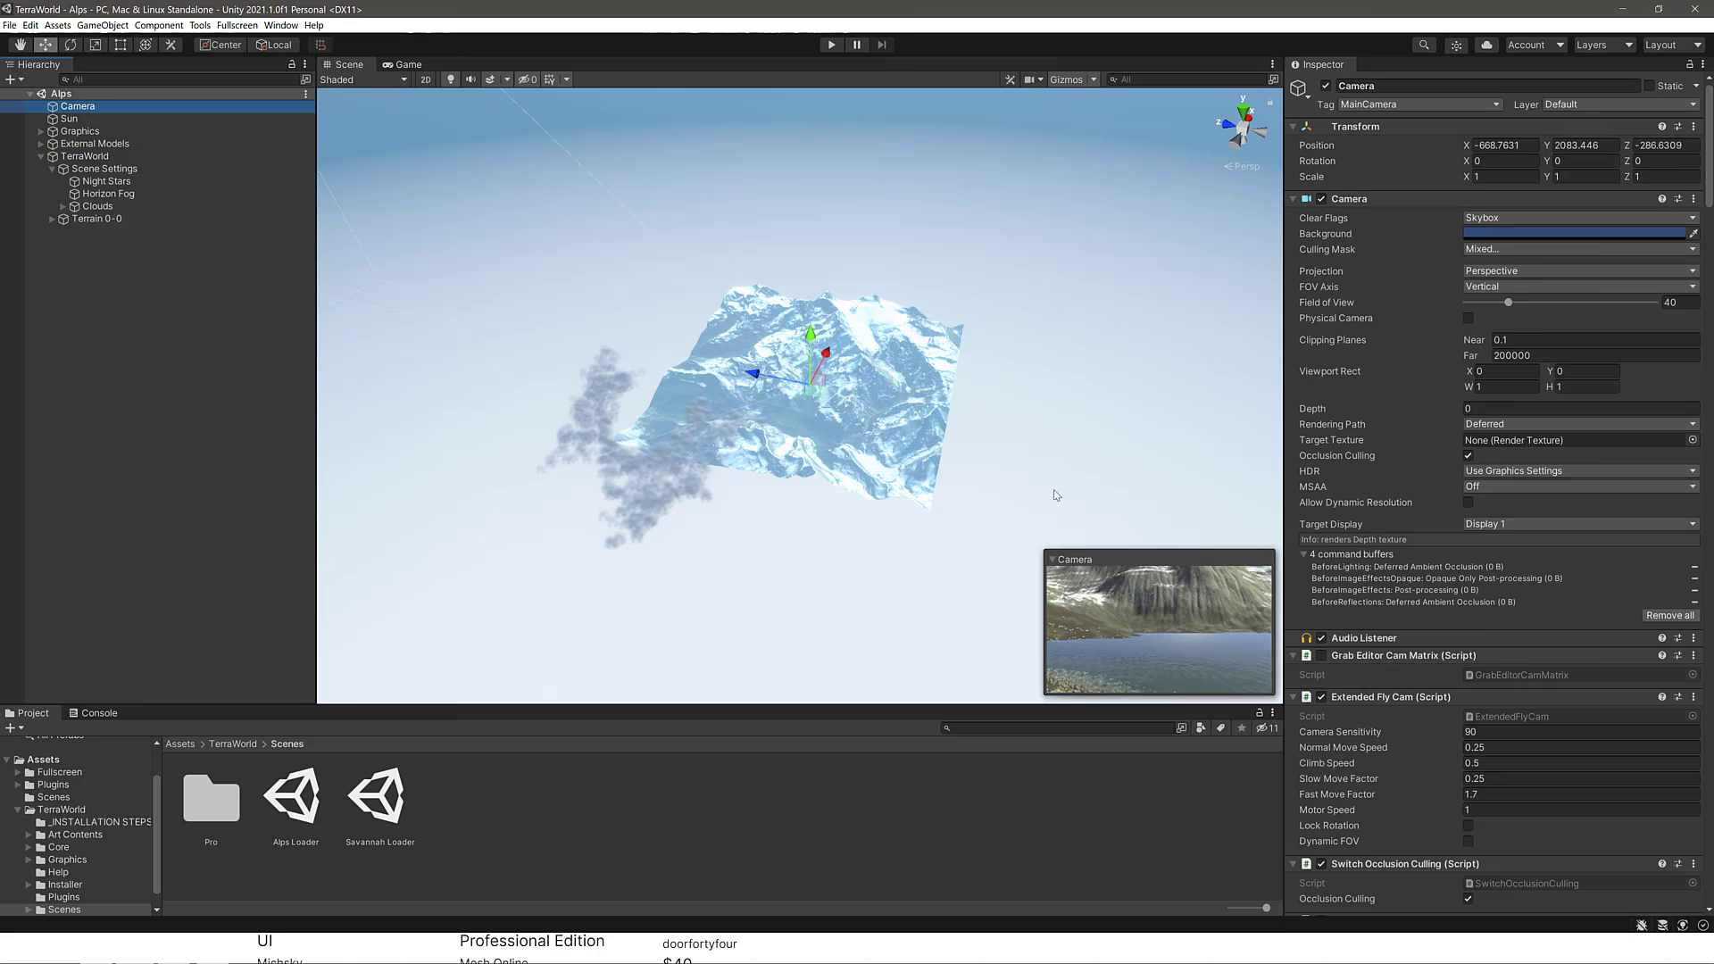
pyautogui.click(843, 405)
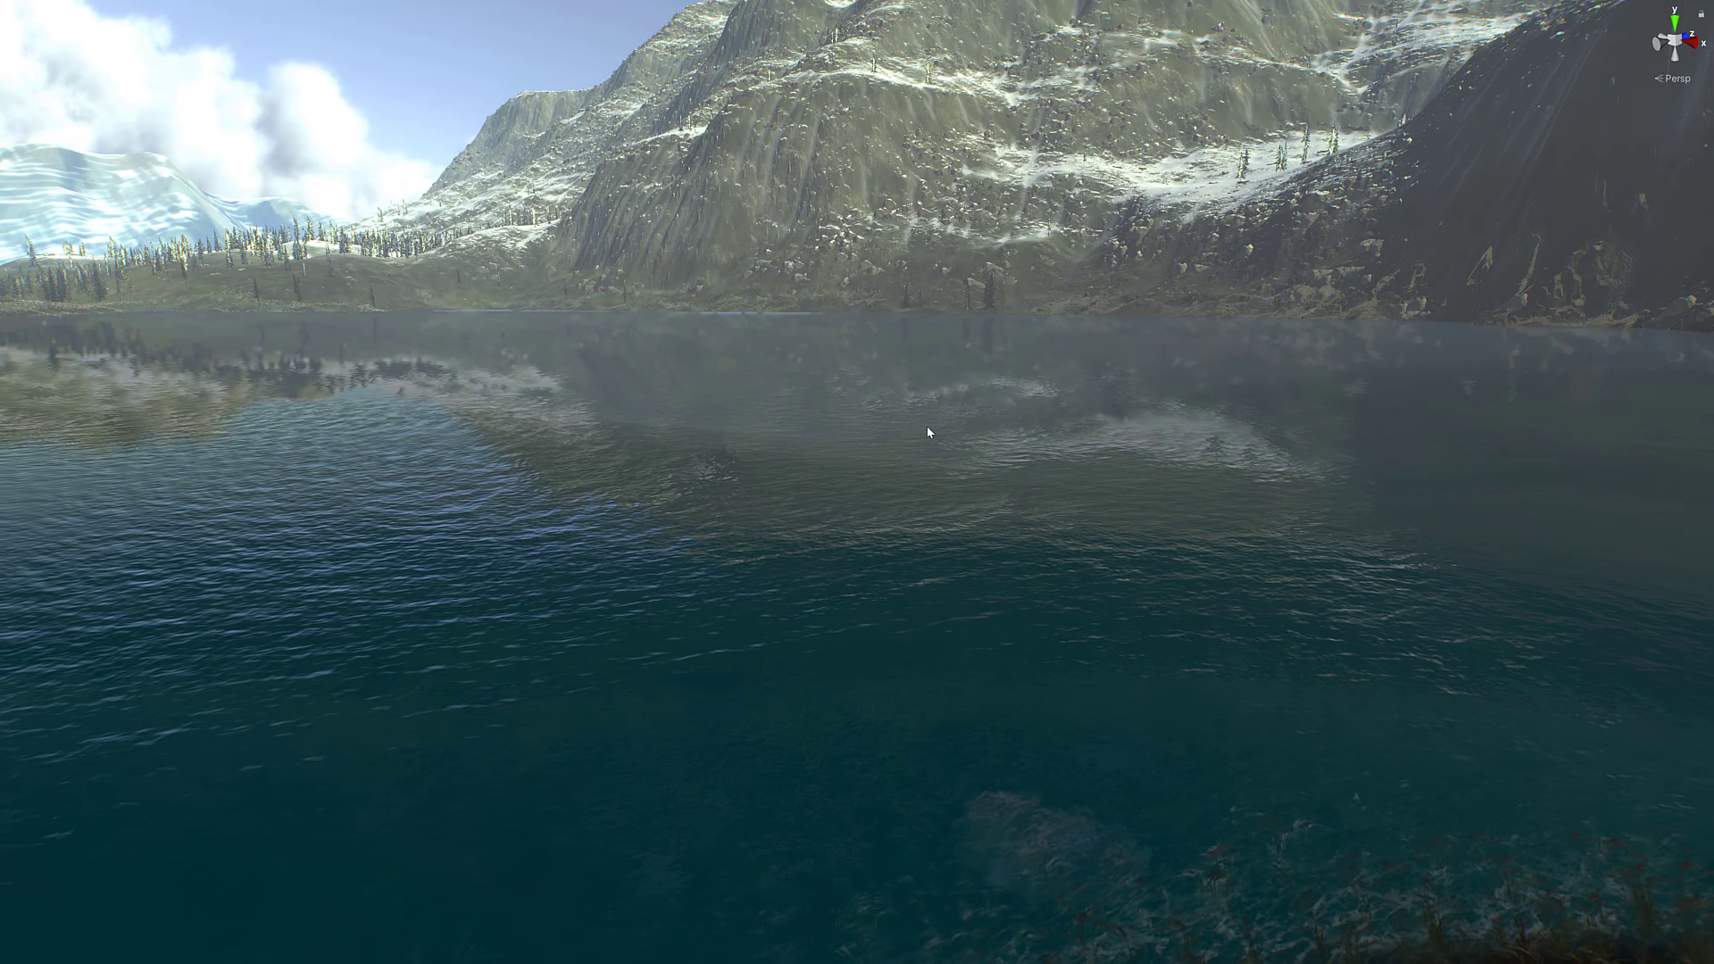
# Look around the lake, shoreline and mountains in the full-screen Scene view, and return to the editor layout.
pyautogui.moveTo(819, 403); pyautogui.dragTo(834, 390, button='right')
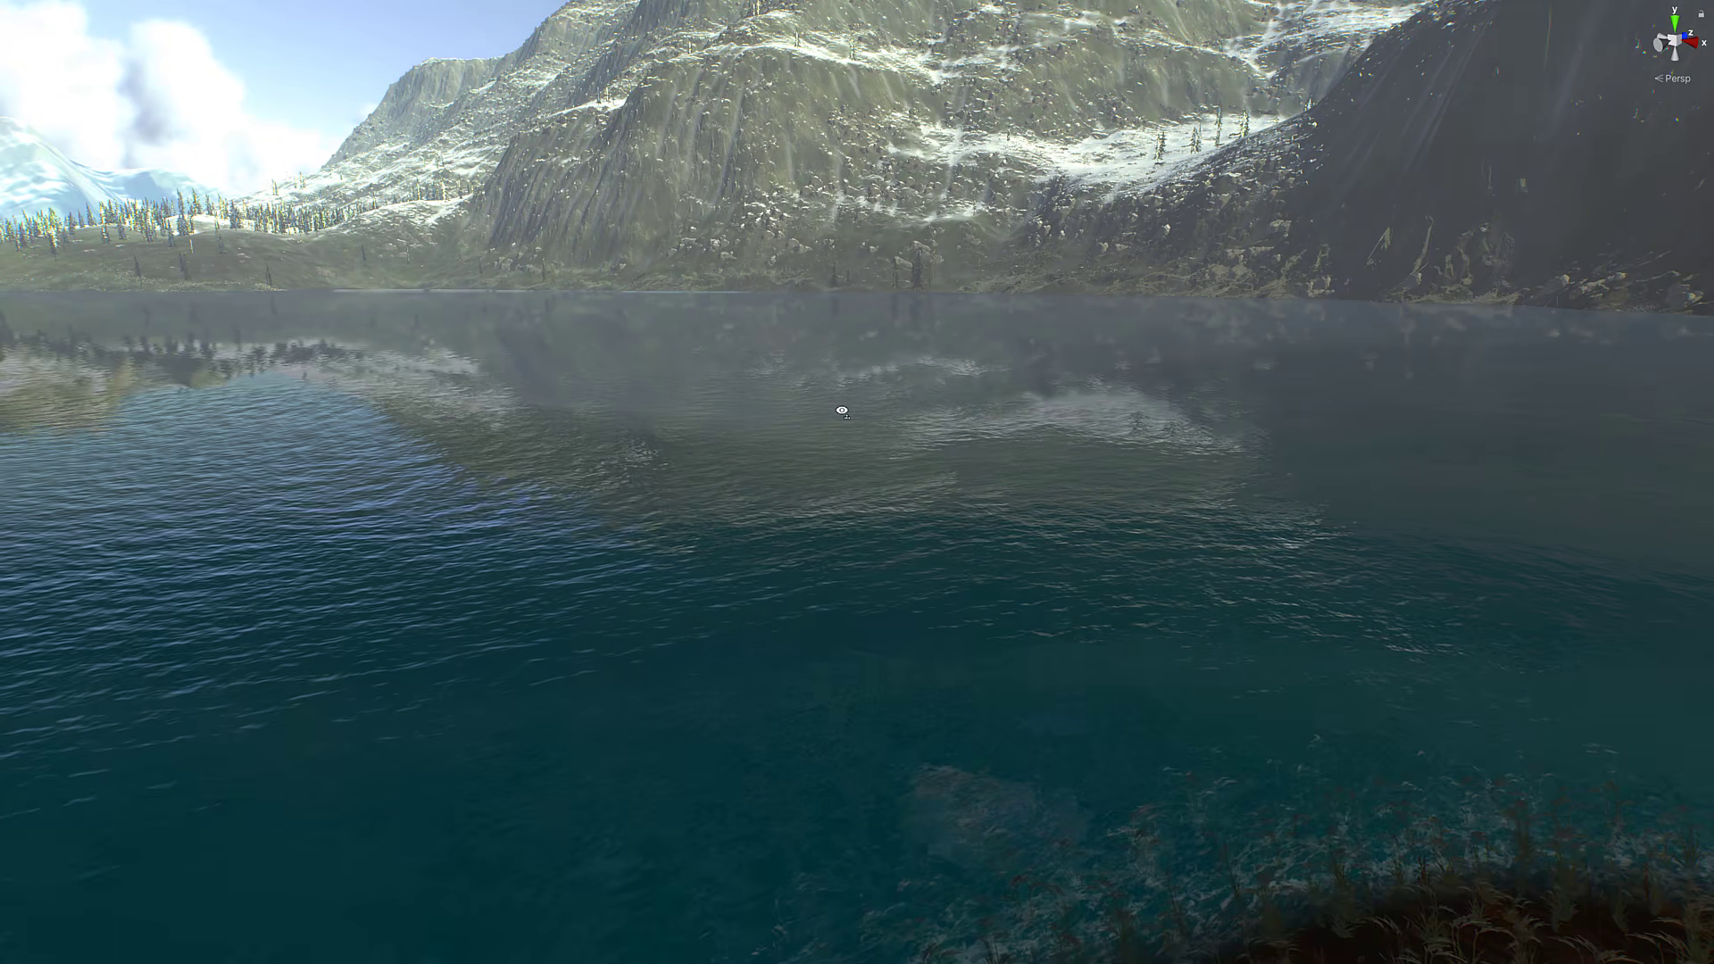
pyautogui.moveTo(773, 497); pyautogui.dragTo(1009, 575, button='right')
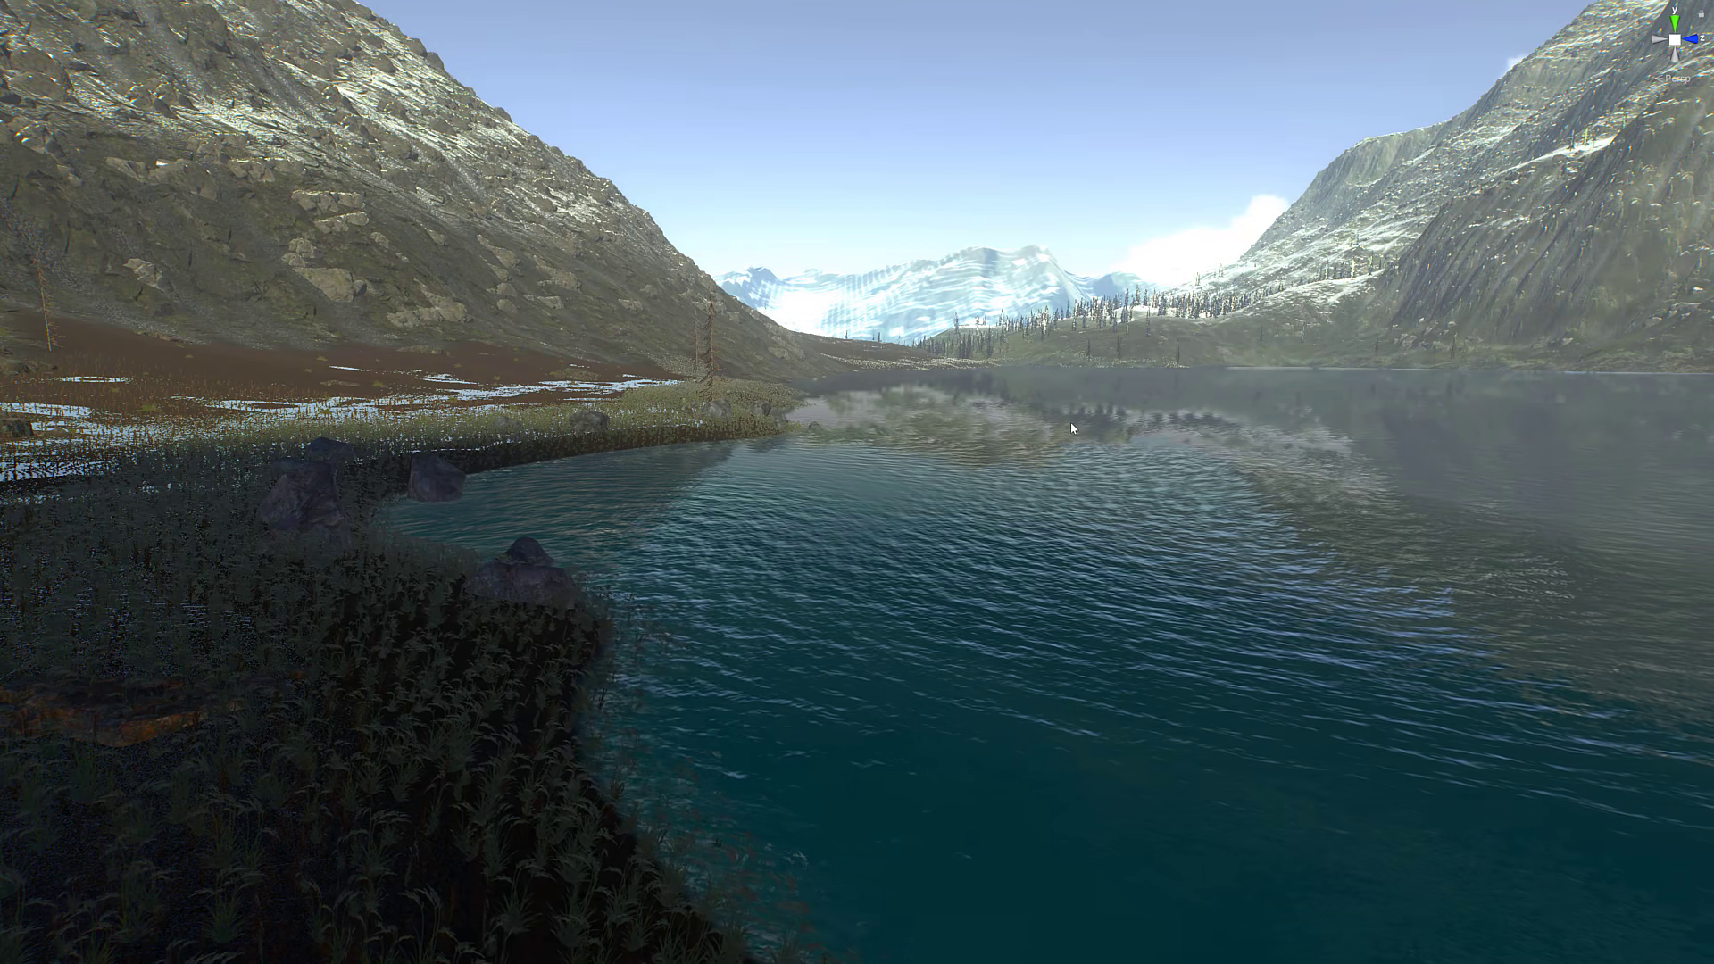
pyautogui.press('F11')
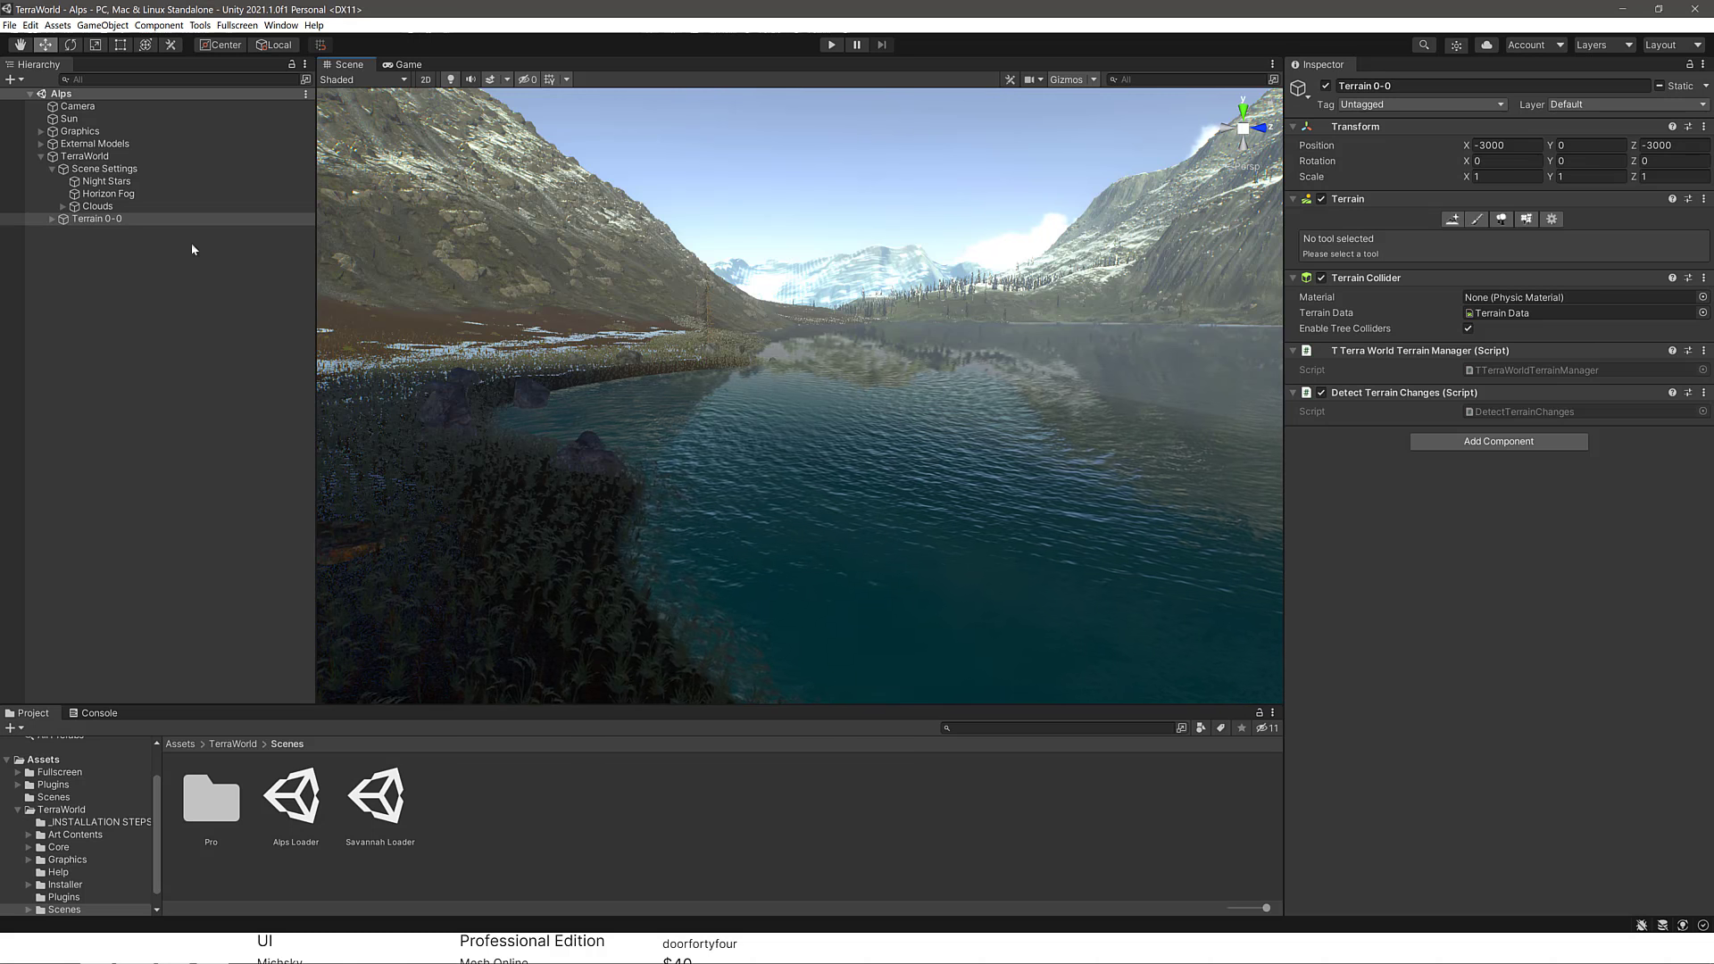
pyautogui.click(90, 156)
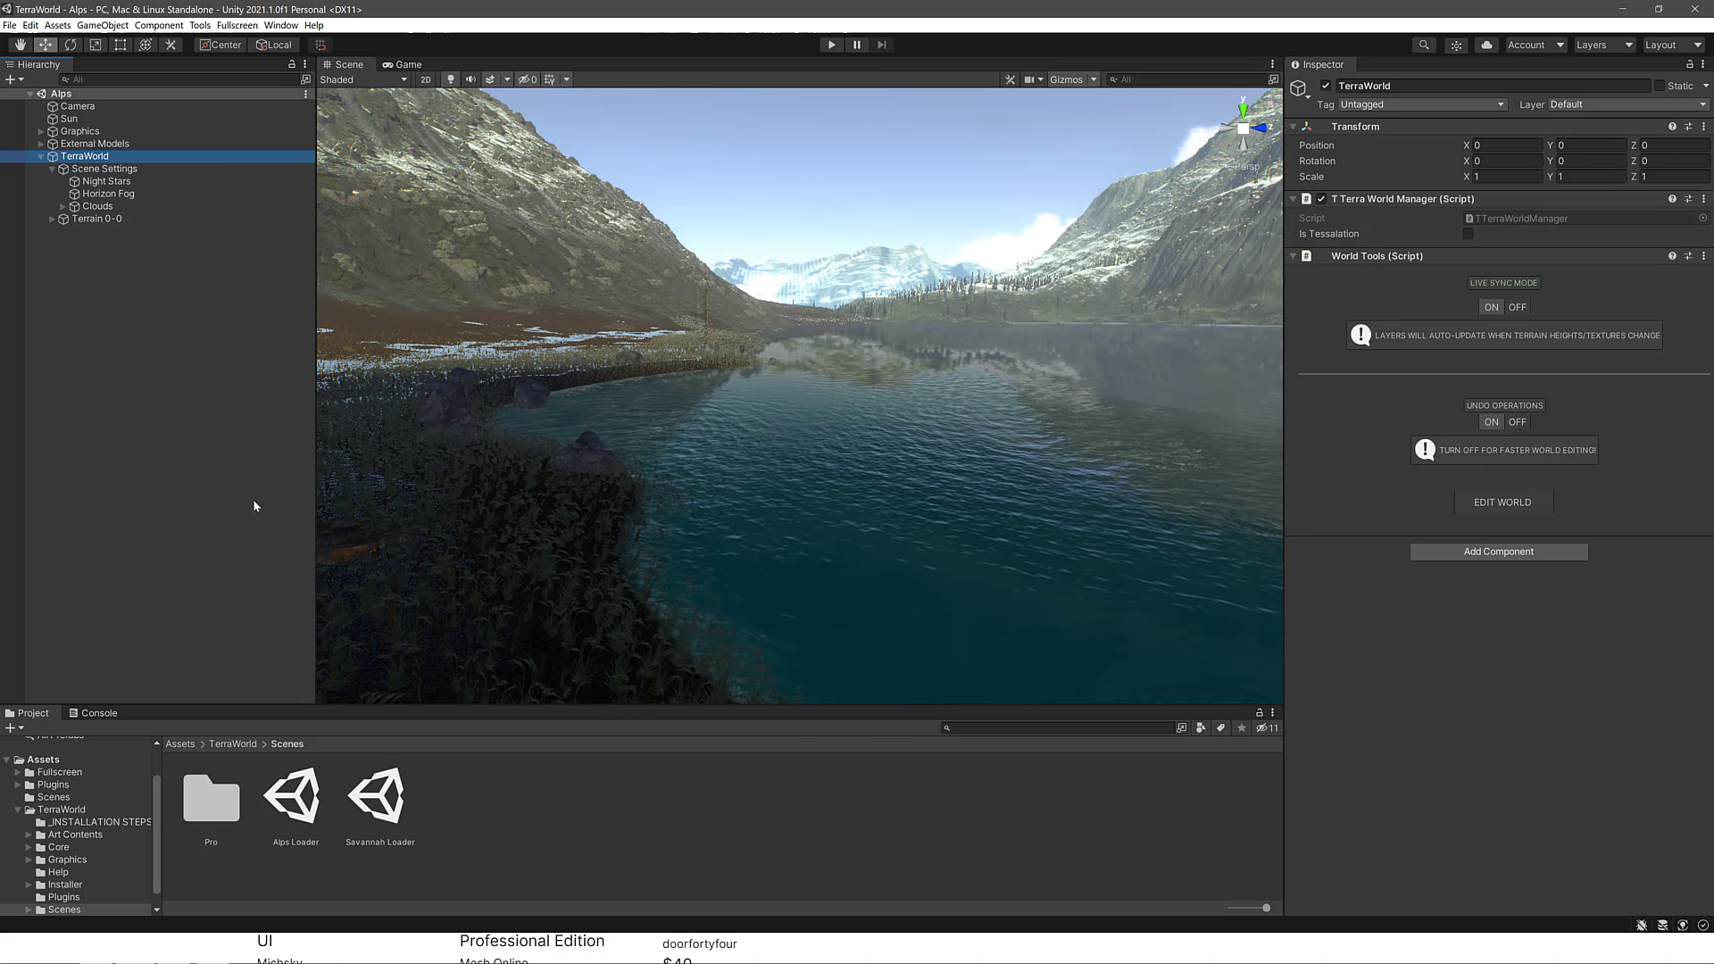
pyautogui.click(53, 797)
pyautogui.rightClick(308, 811)
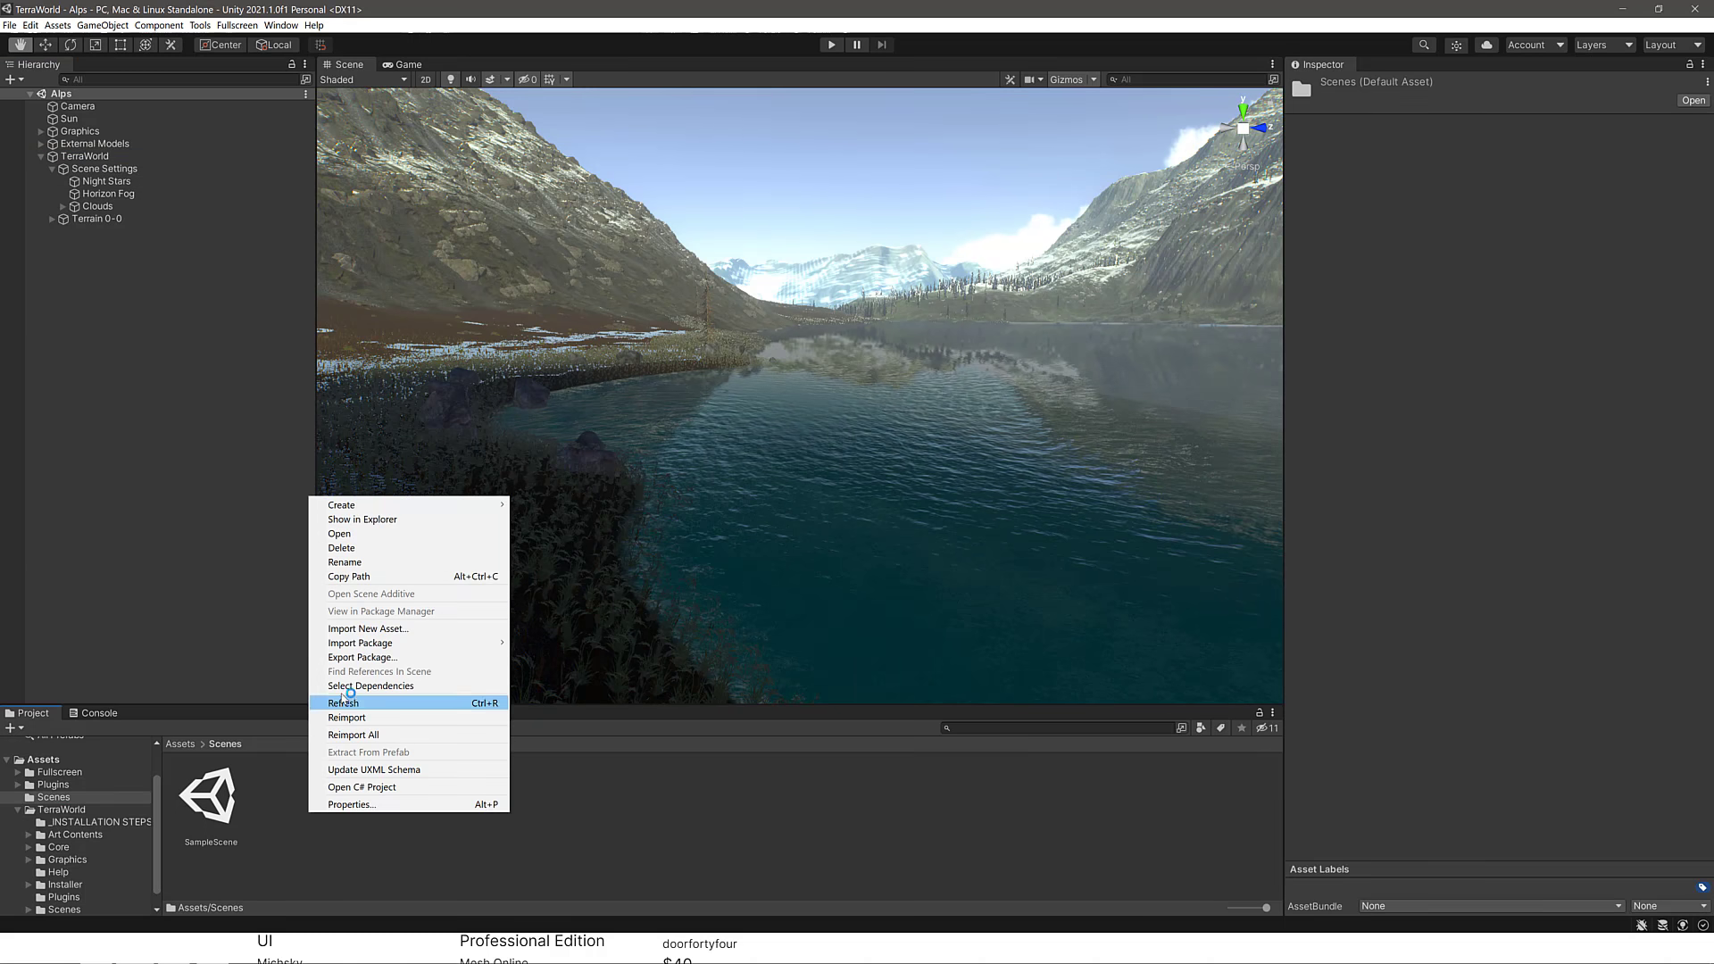
pyautogui.moveTo(384, 507)
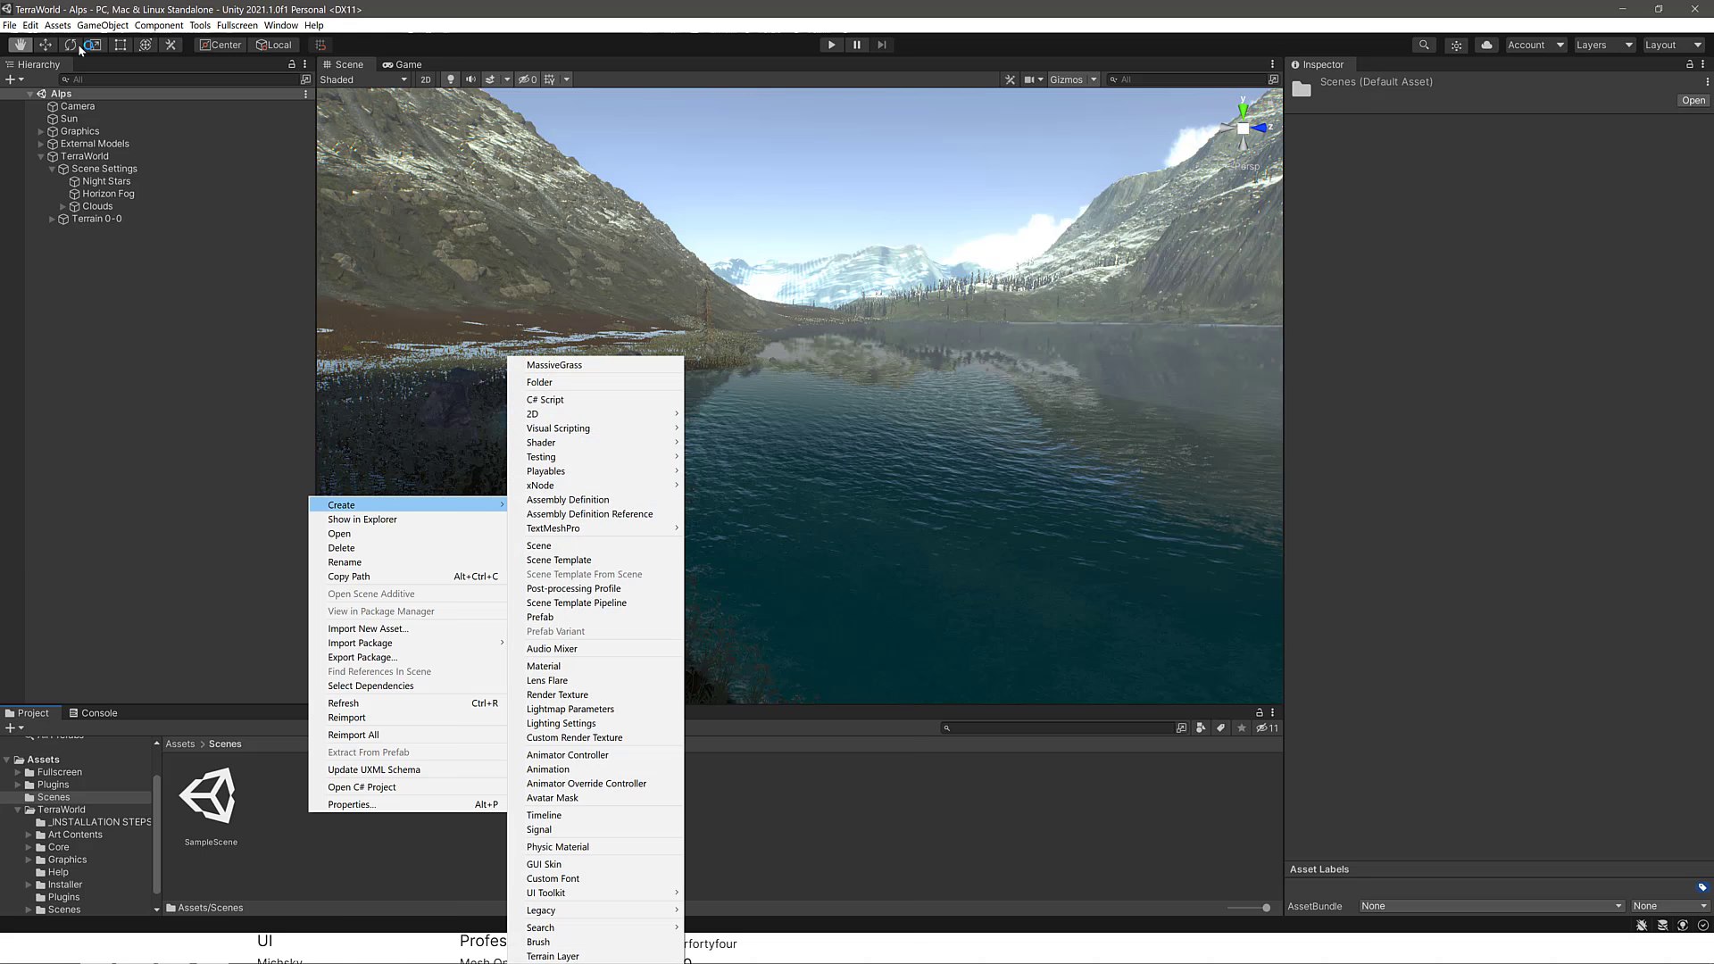
# Create a new scene from the Basic (Built-in) template.
pyautogui.click(11, 25)
pyautogui.click(36, 41)
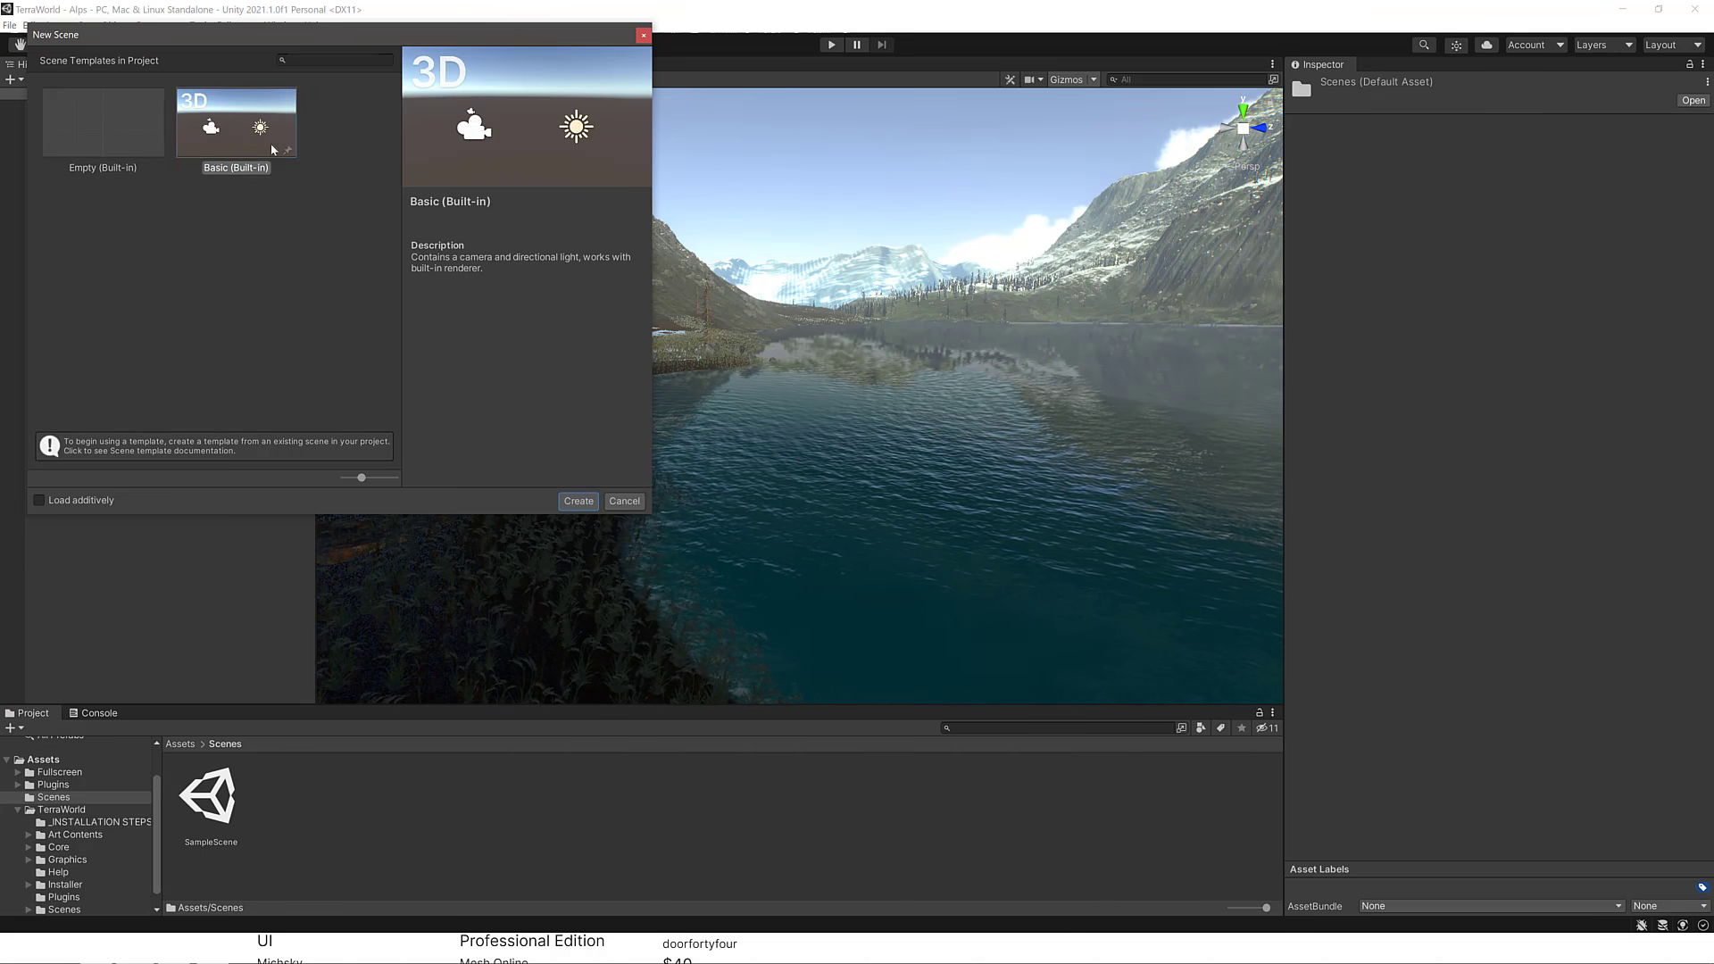
pyautogui.click(578, 502)
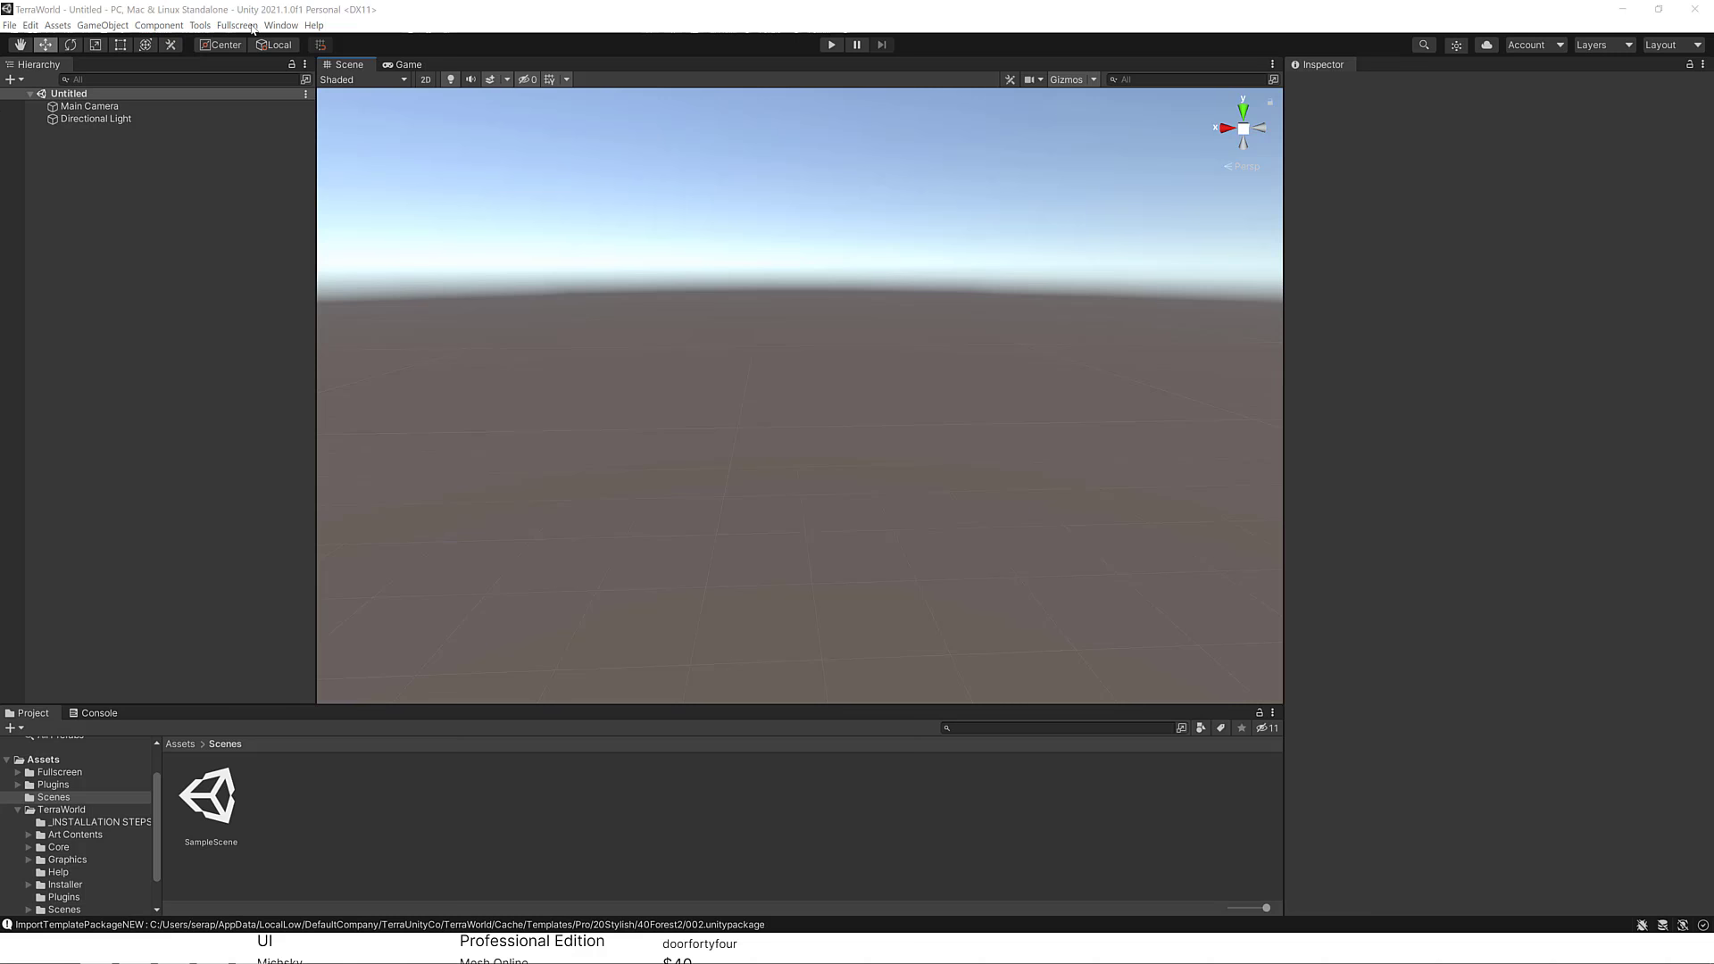
# Open the TerraWorld Pro tool and place its window over the Scene view.
pyautogui.click(282, 26)
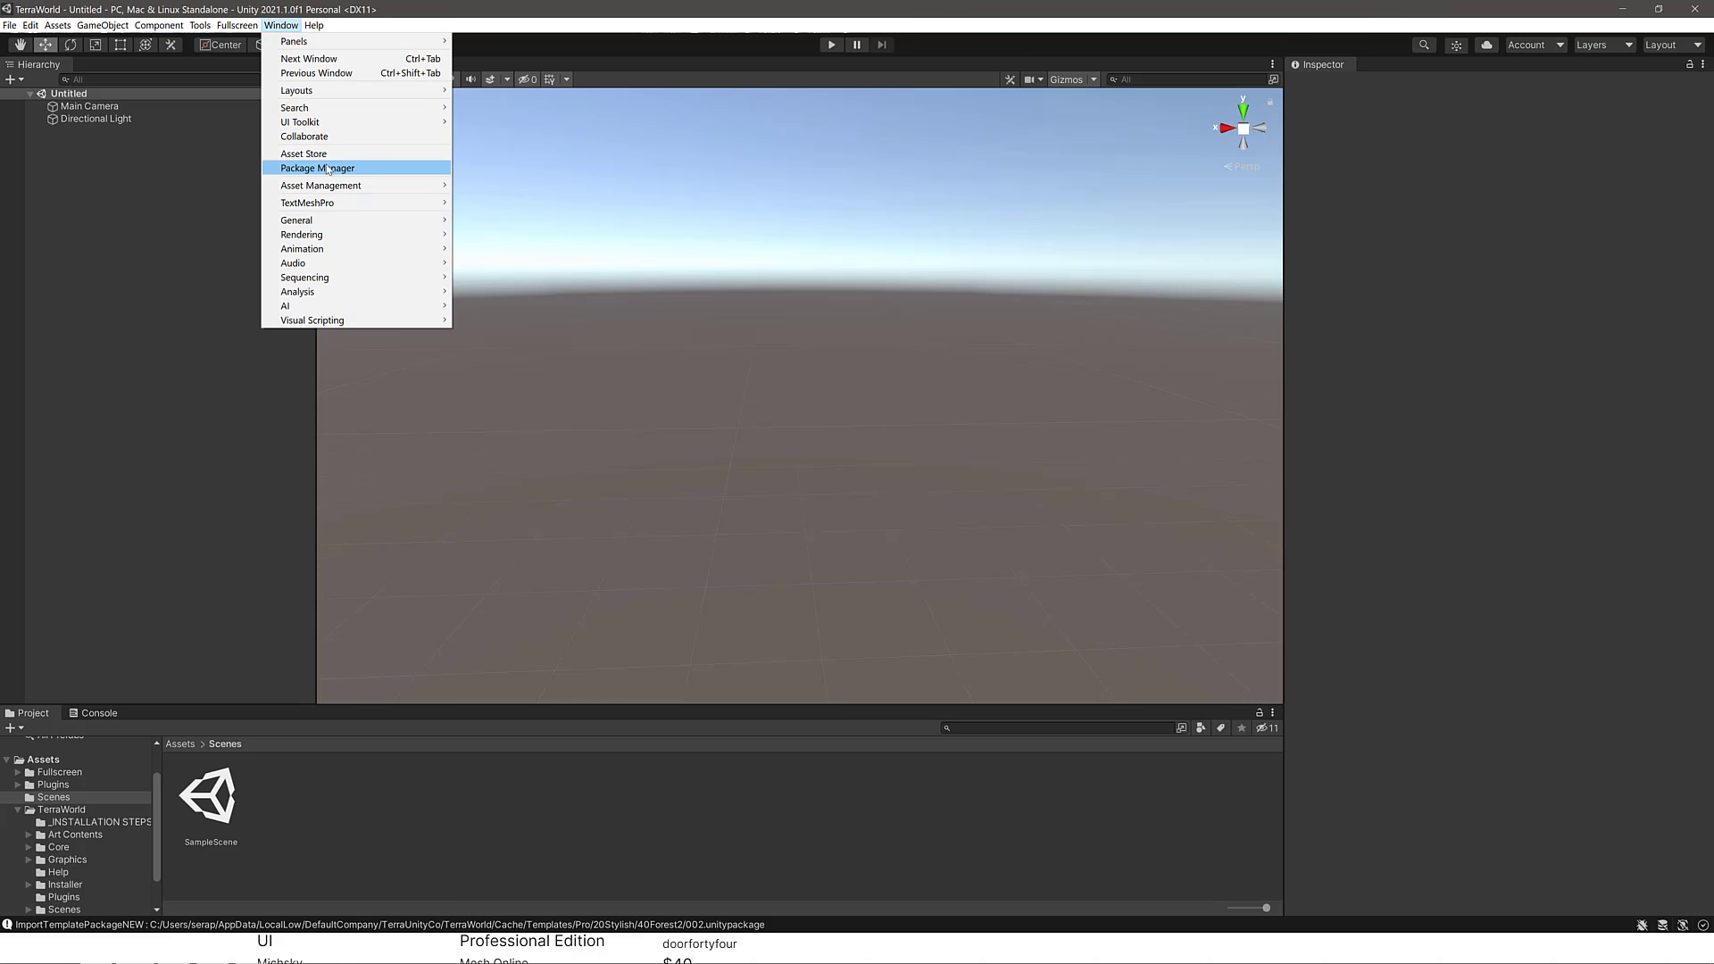
pyautogui.moveTo(207, 29)
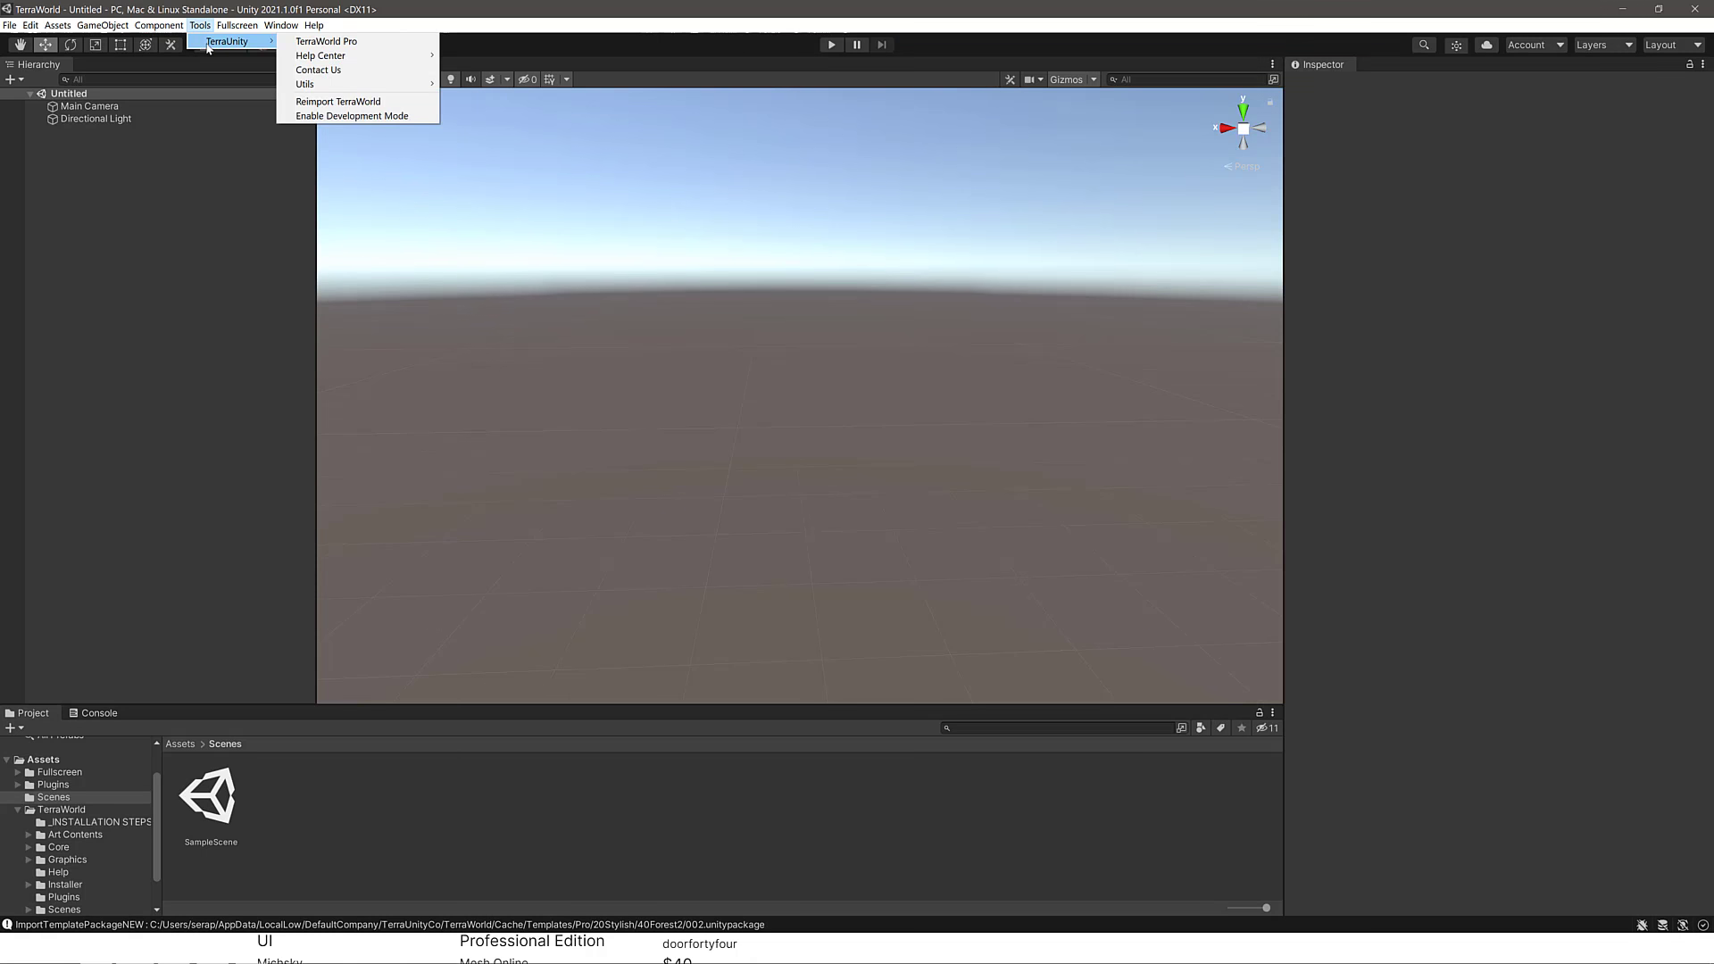
pyautogui.click(356, 45)
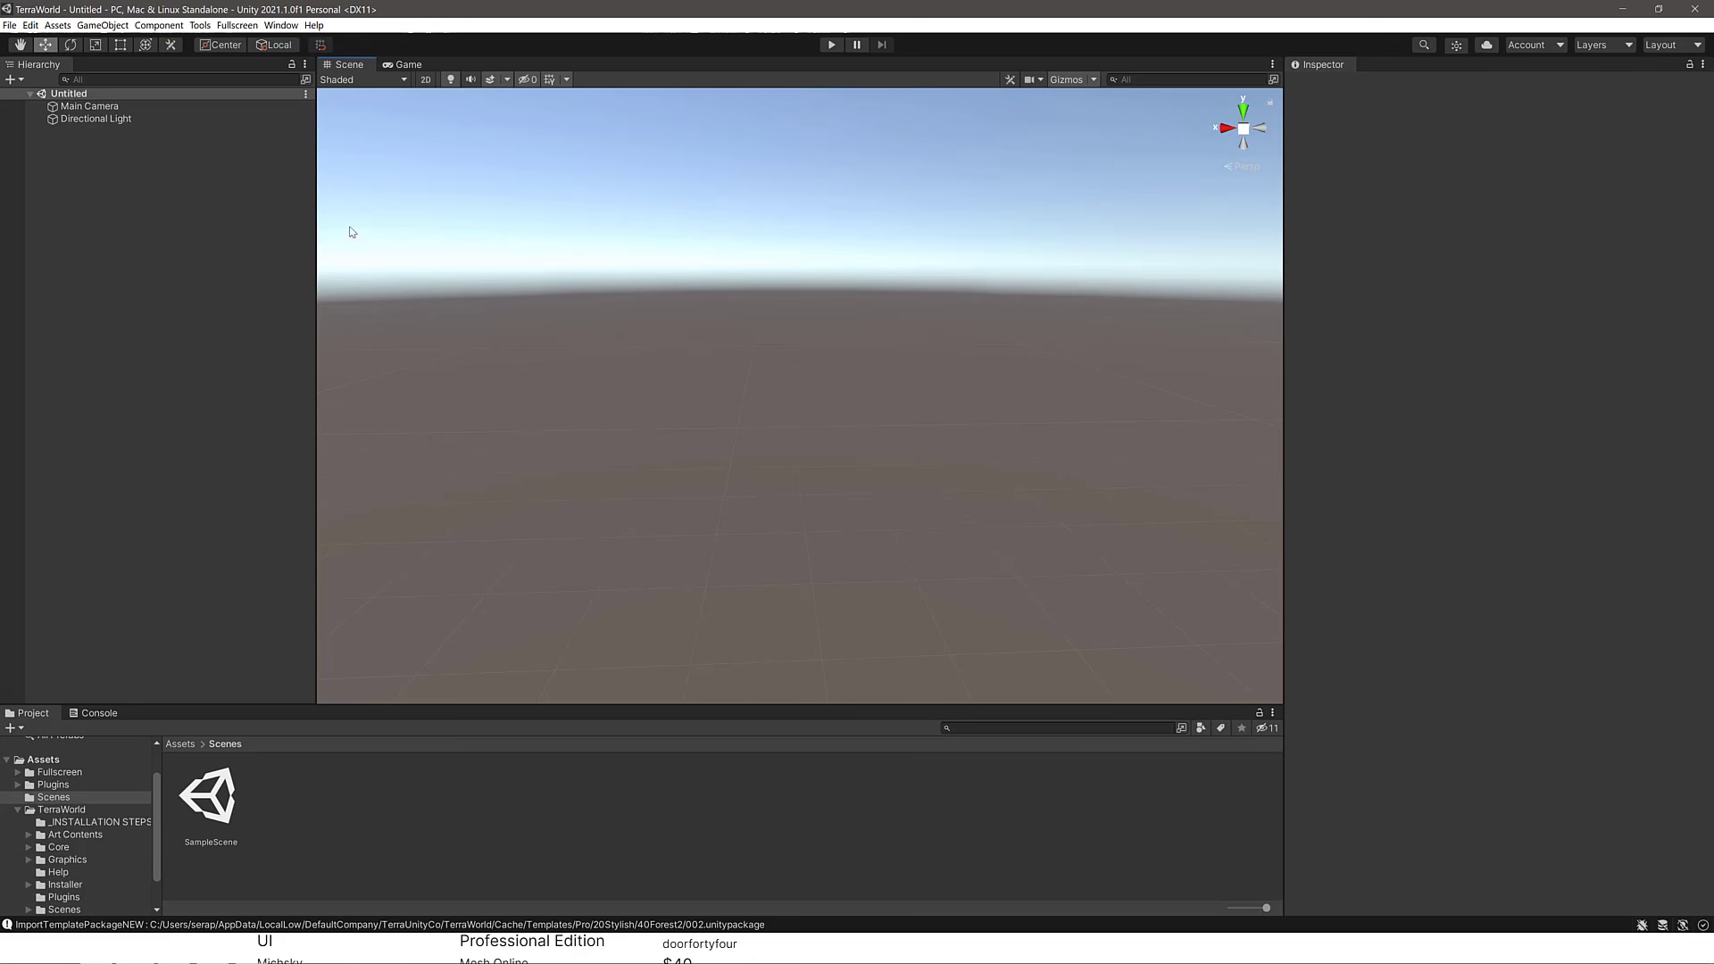
pyautogui.moveTo(234, 118); pyautogui.dragTo(982, 167)
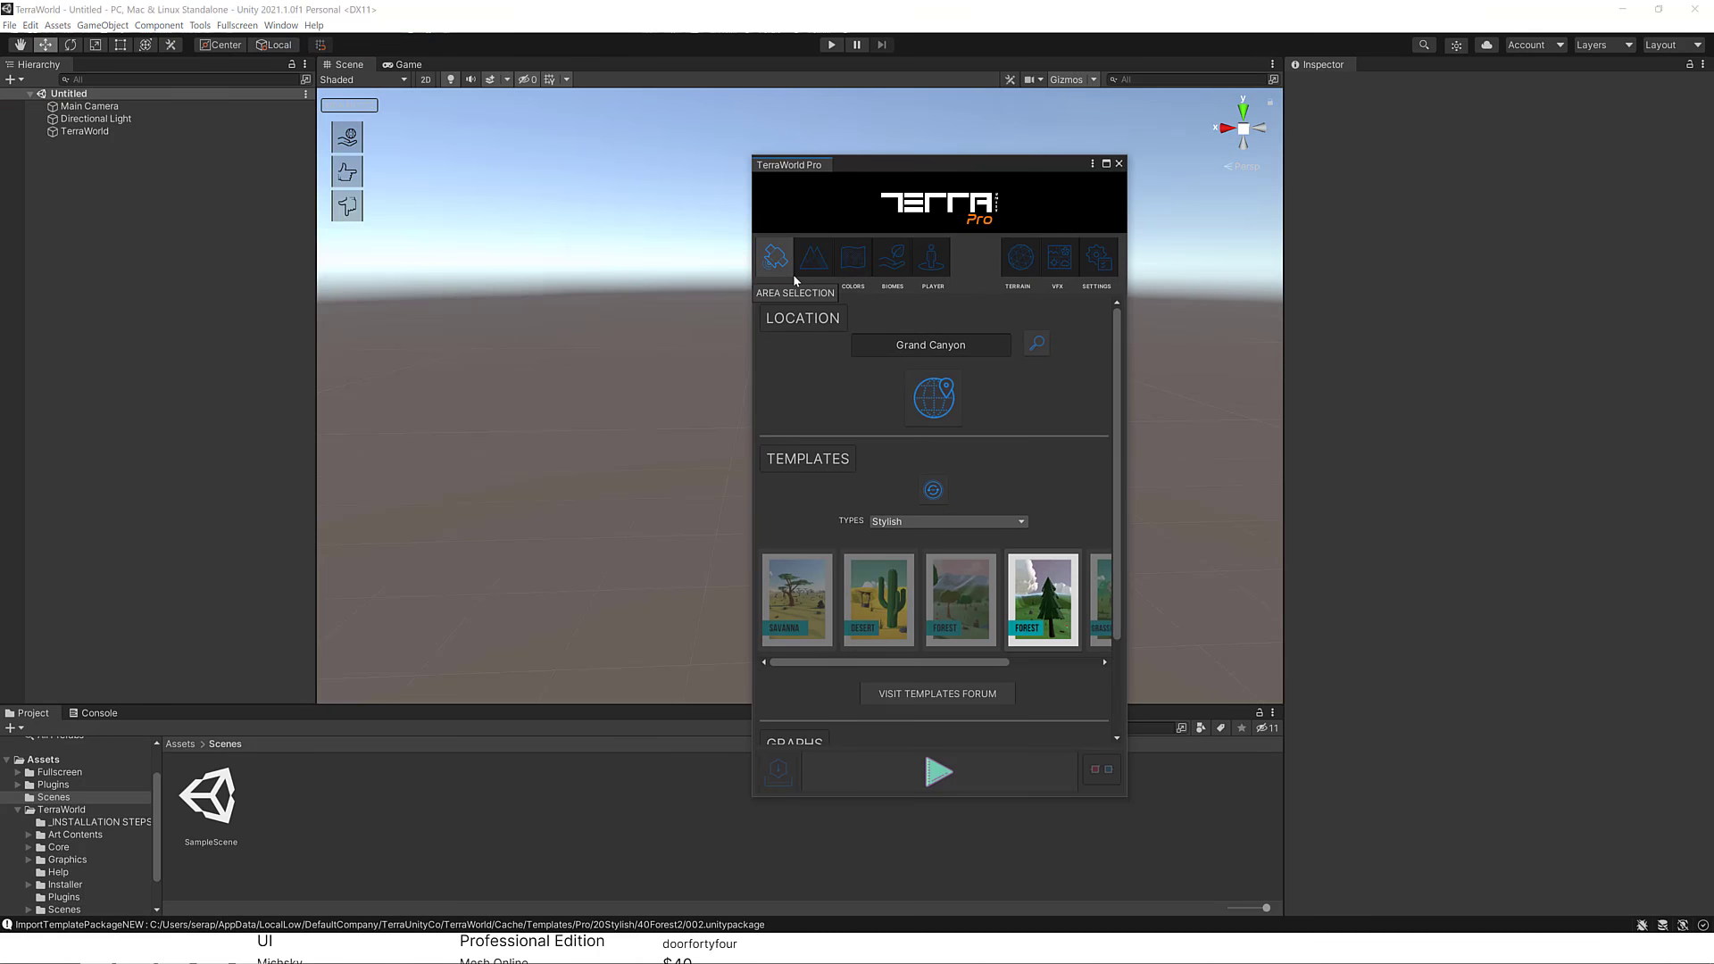
# Set the TerraWorld template type to Realistic.
pyautogui.click(972, 523)
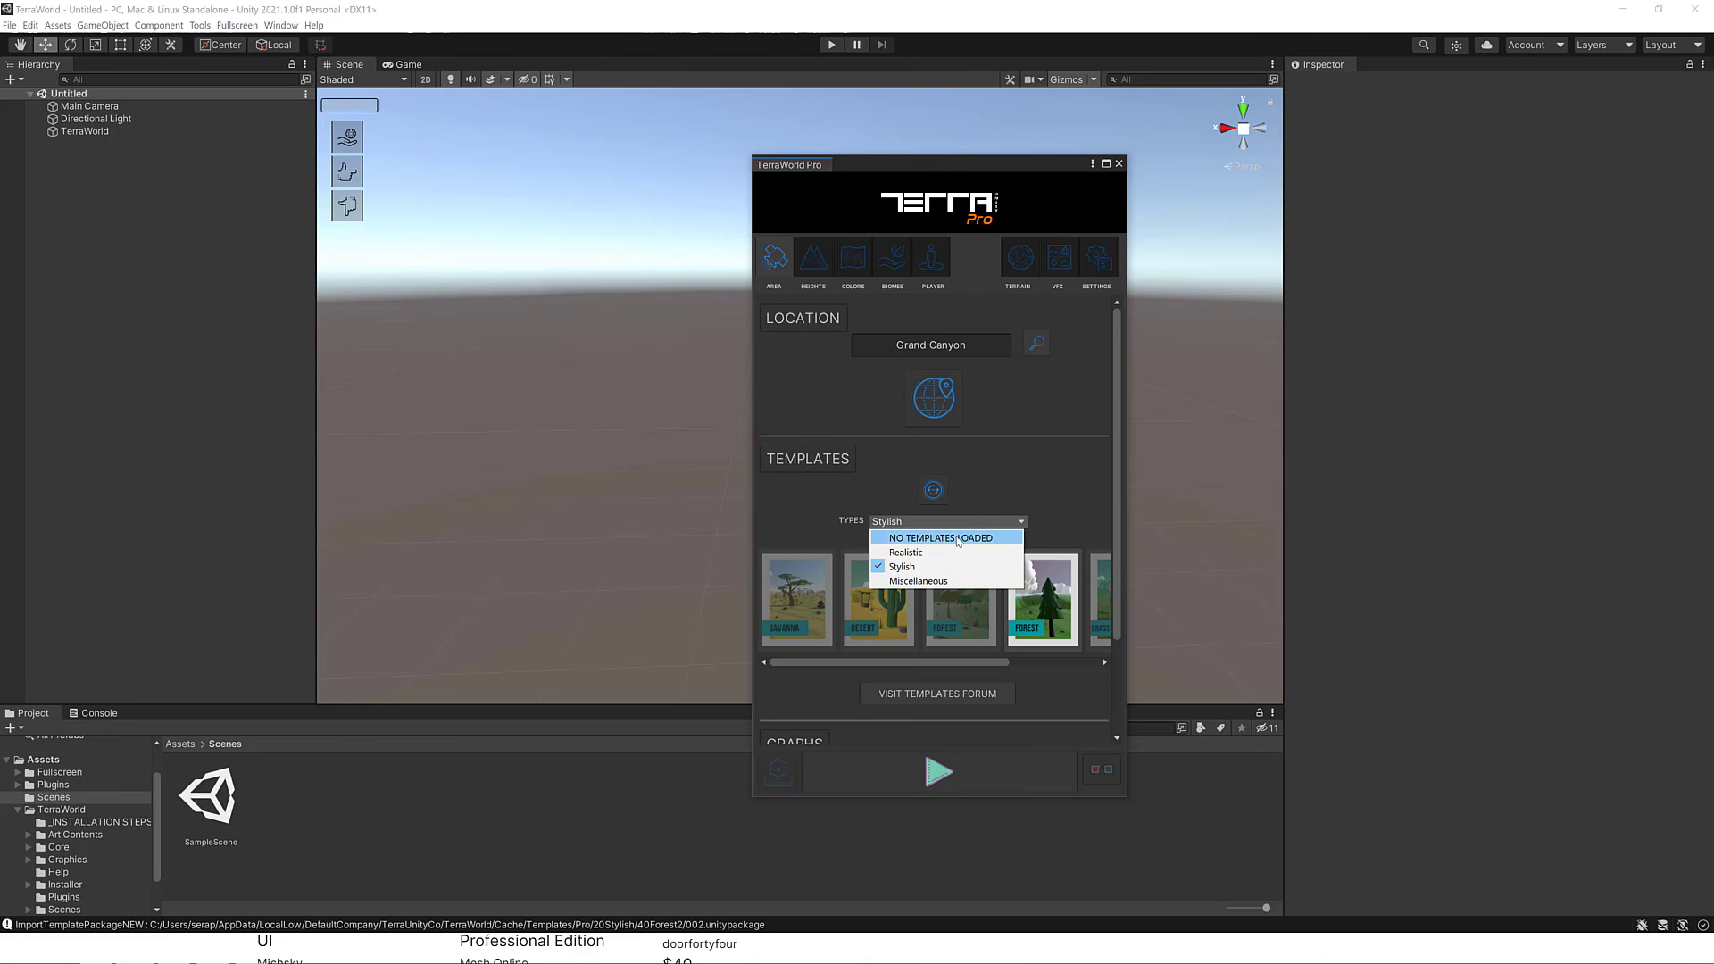
pyautogui.click(902, 552)
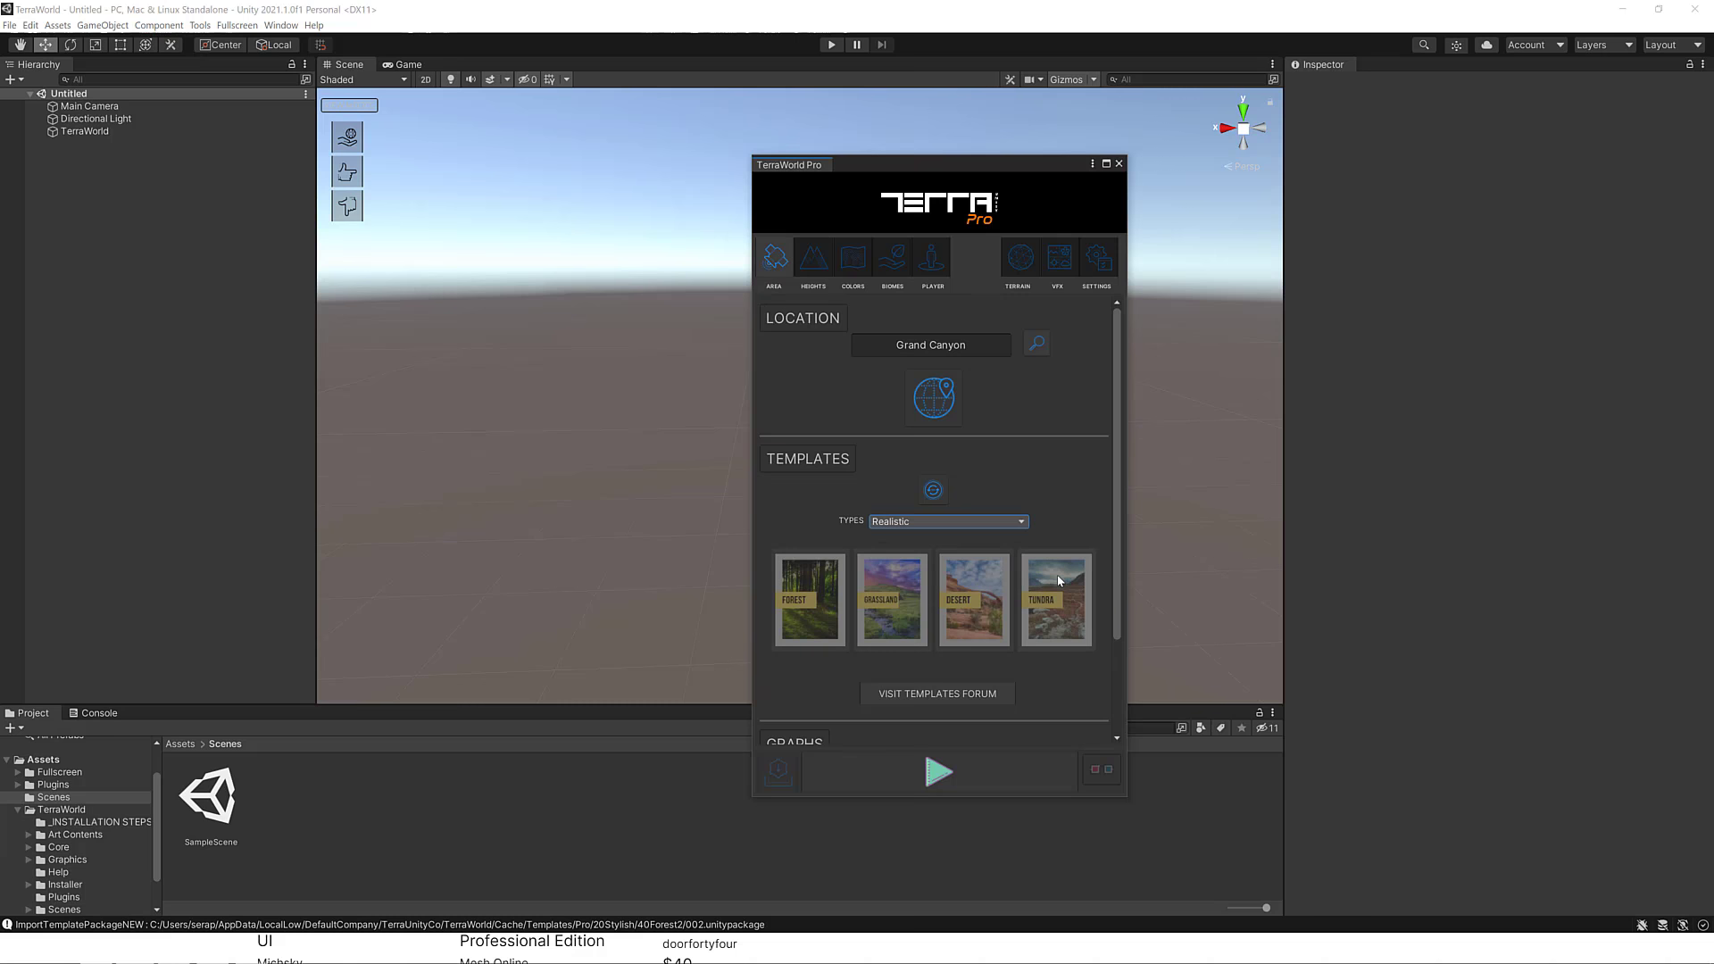
pyautogui.moveTo(1059, 580)
# Search TerraWorld's locations for "Bolder Colorado" in place of Grand Canyon.
pyautogui.click(975, 349)
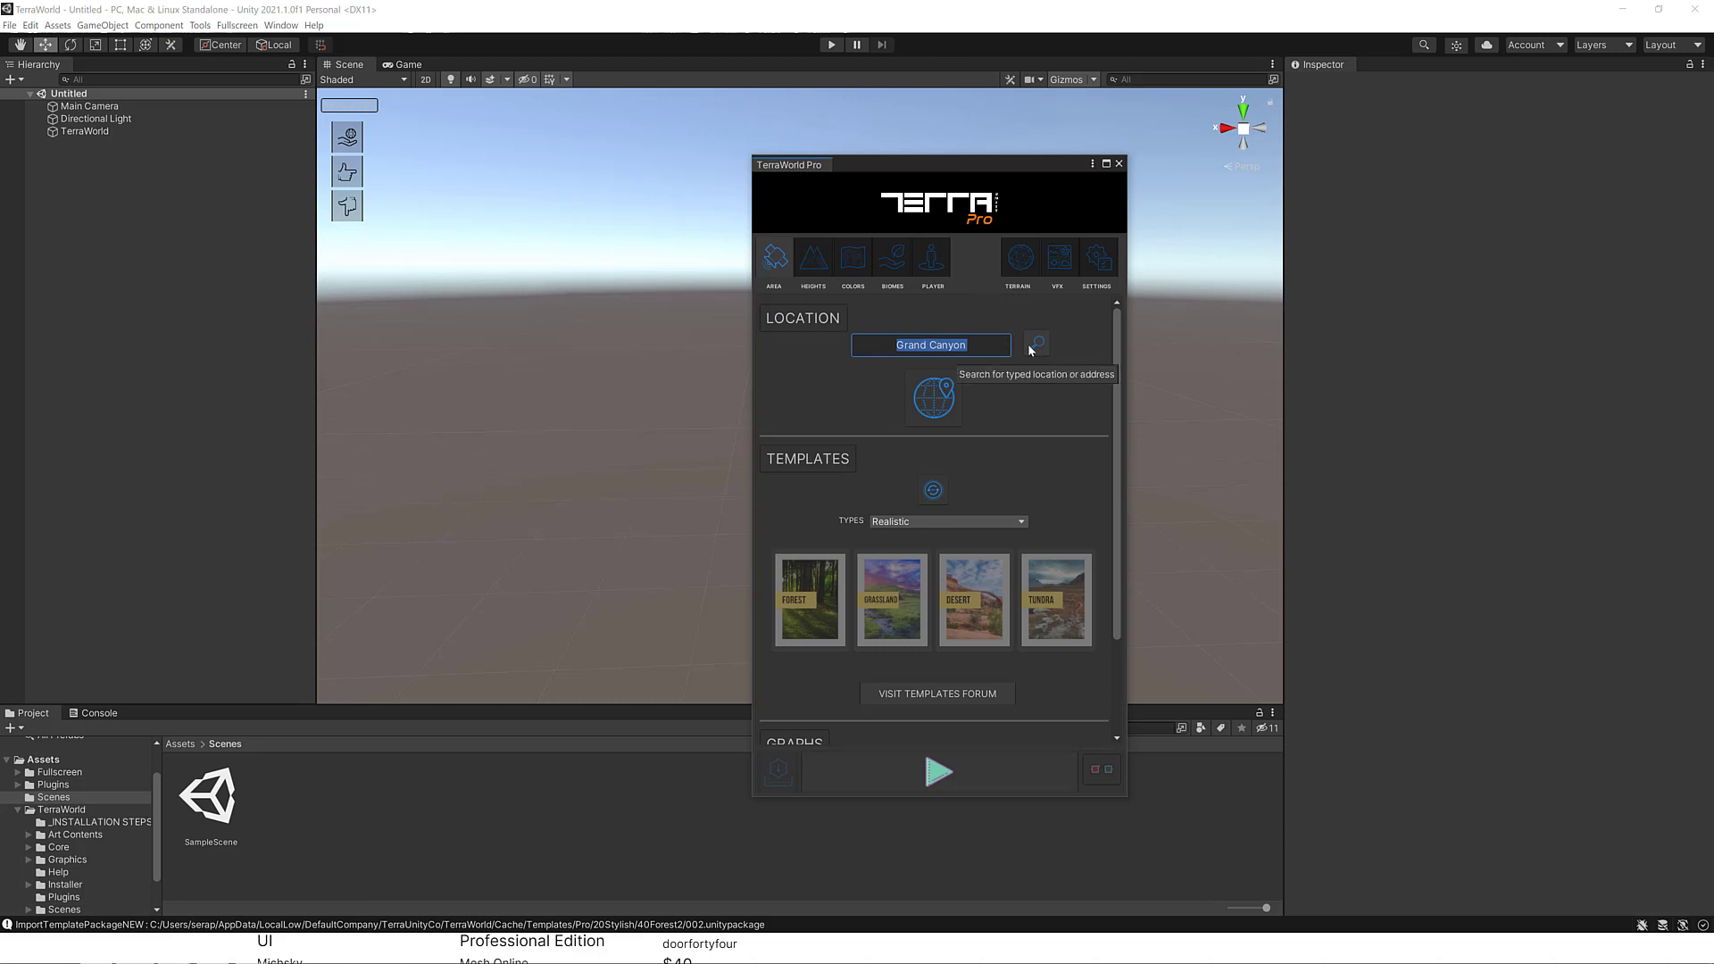
pyautogui.write('Bolder Colorado')
pyautogui.click(1042, 348)
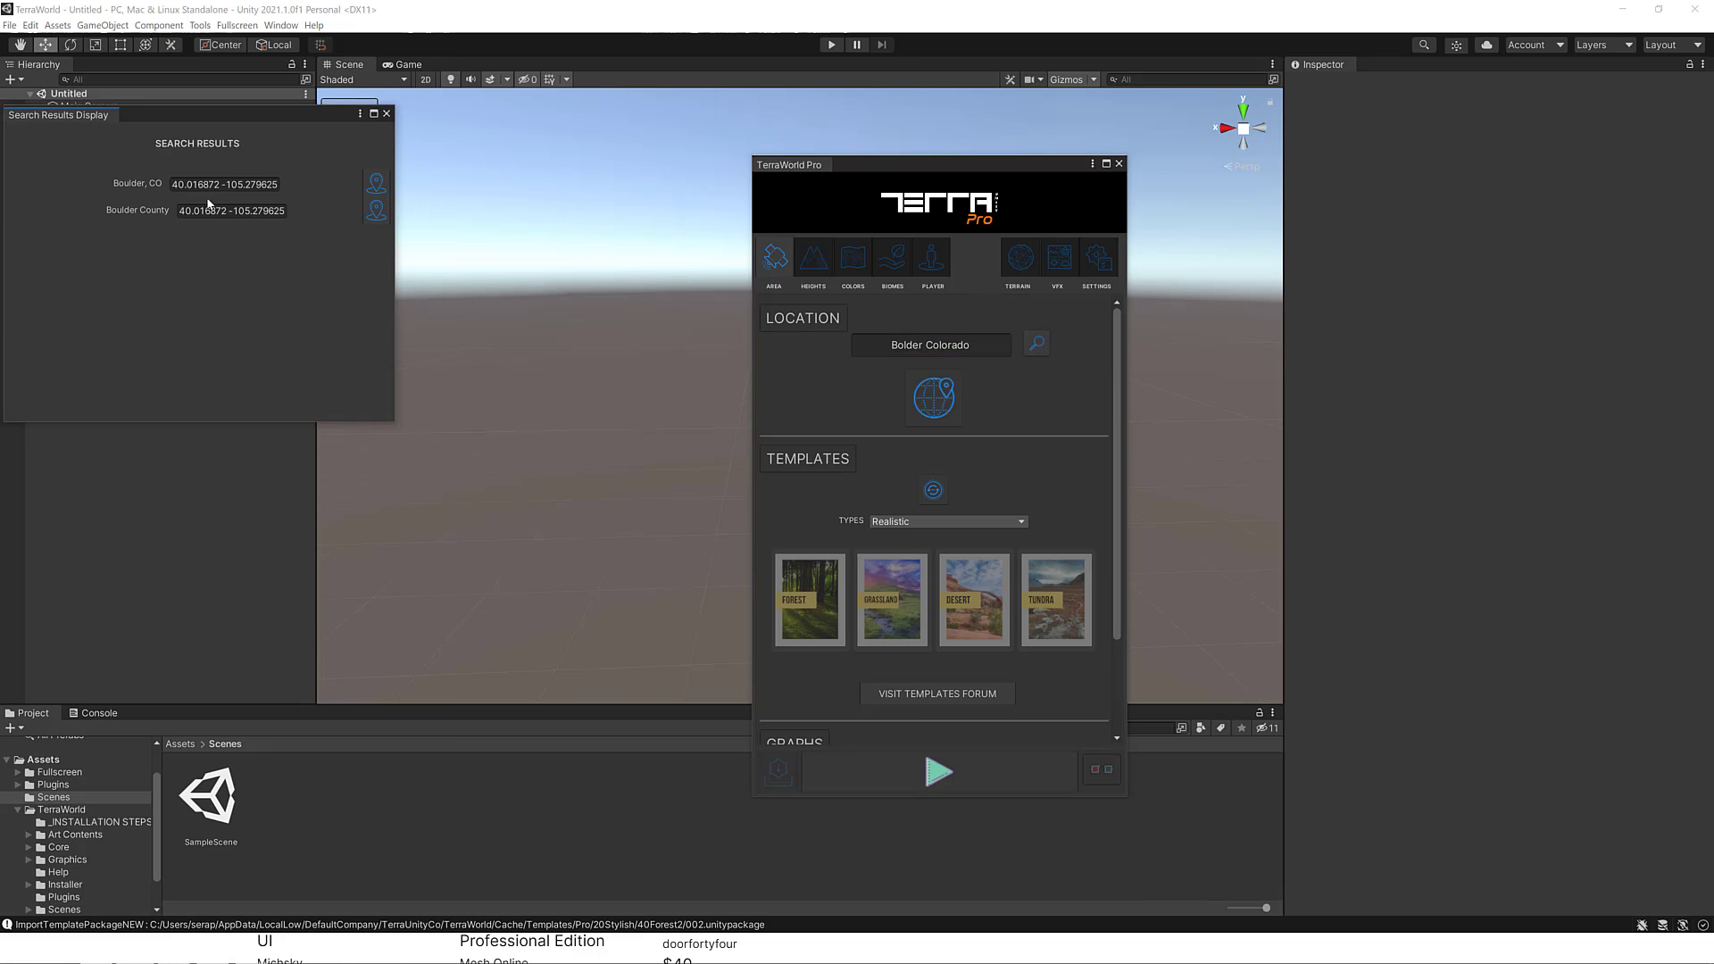
# Open the map for the Boulder, CO result and shift the terrain area onto the mountains west of the city.
pyautogui.click(375, 184)
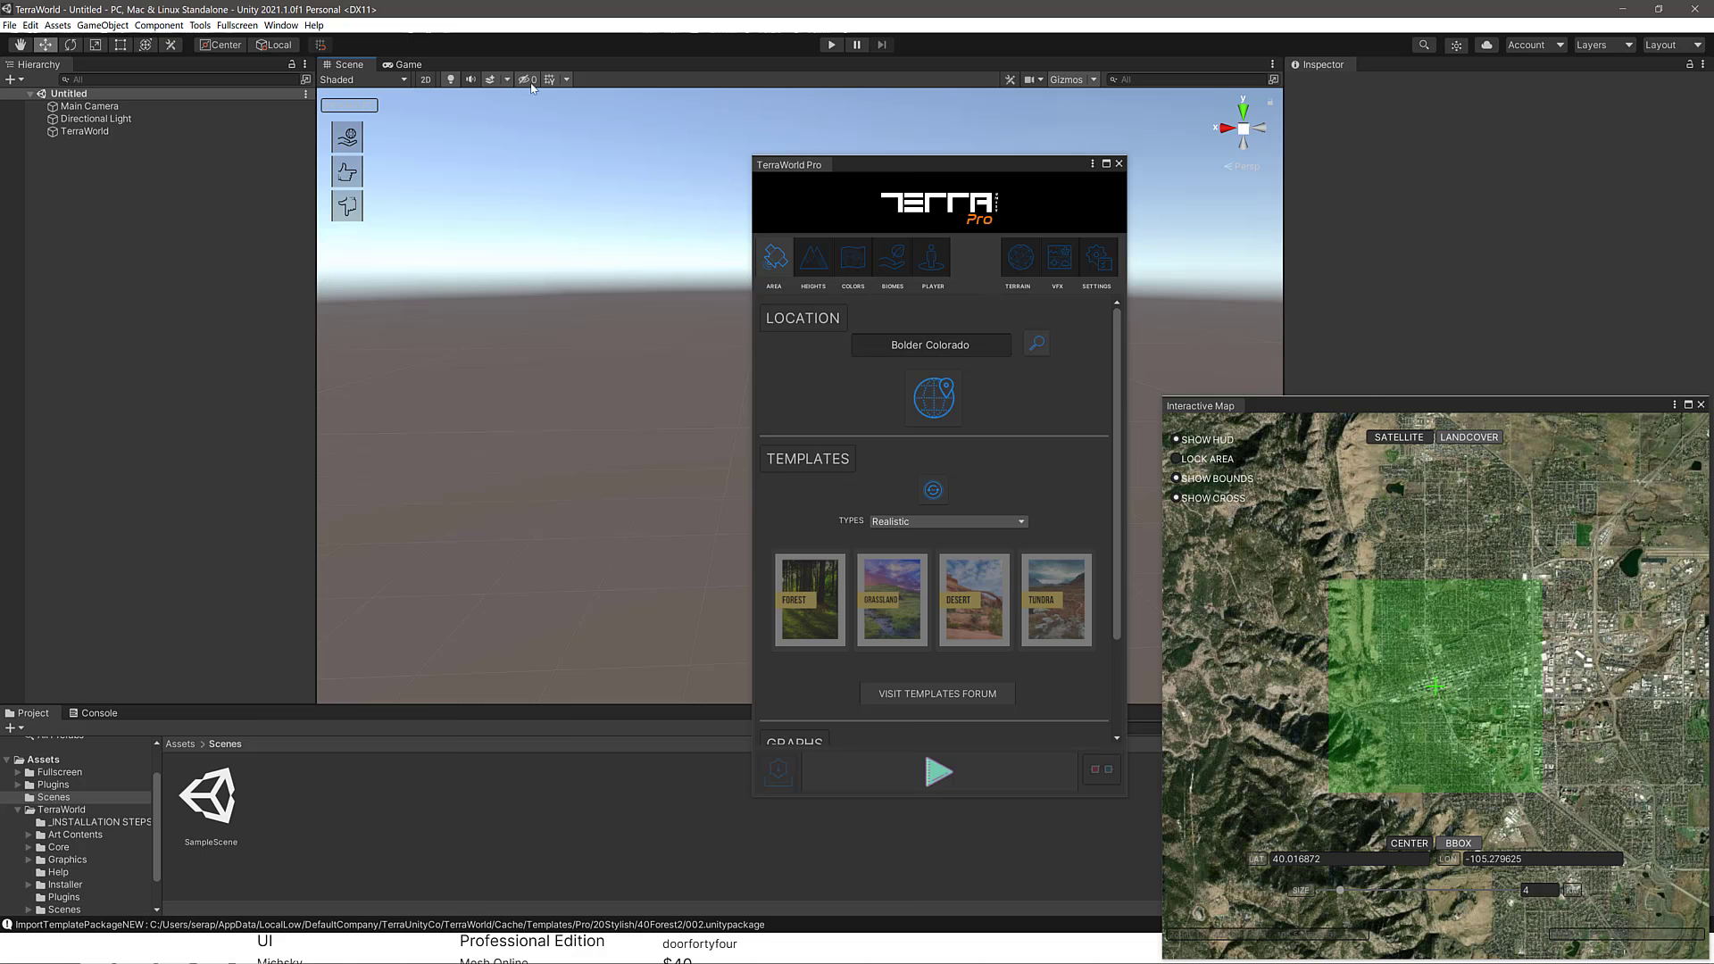
pyautogui.moveTo(1442, 660); pyautogui.dragTo(1633, 564)
pyautogui.moveTo(1485, 668); pyautogui.dragTo(1600, 614)
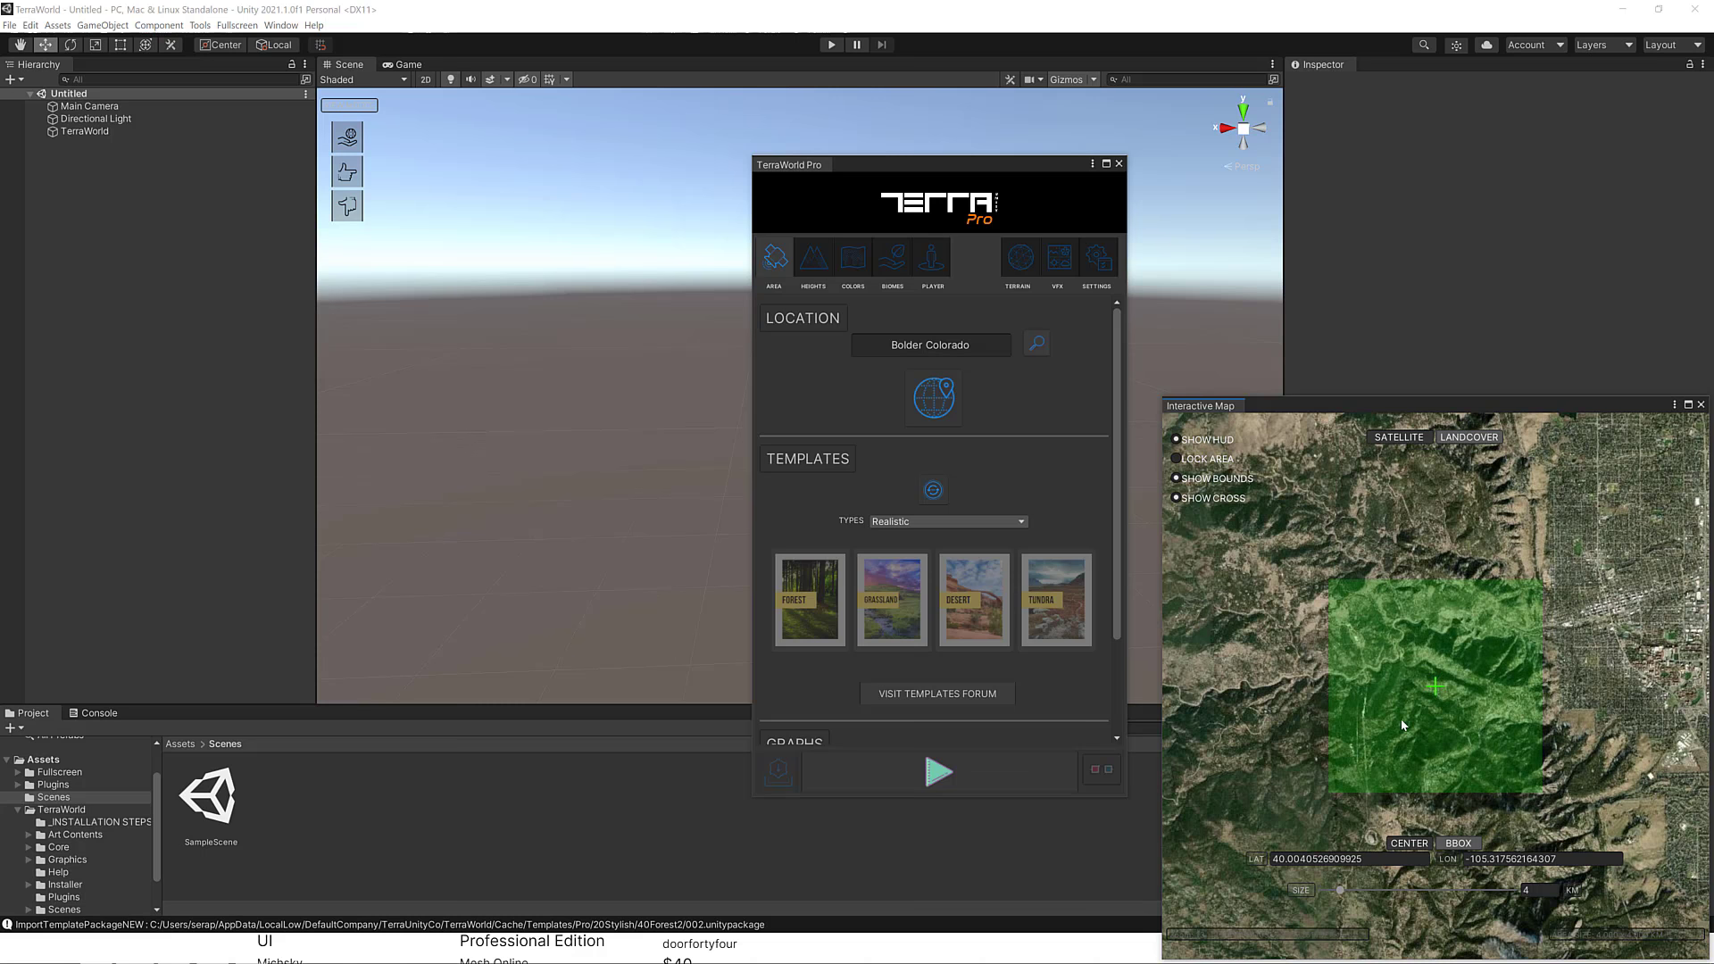
pyautogui.click(1701, 404)
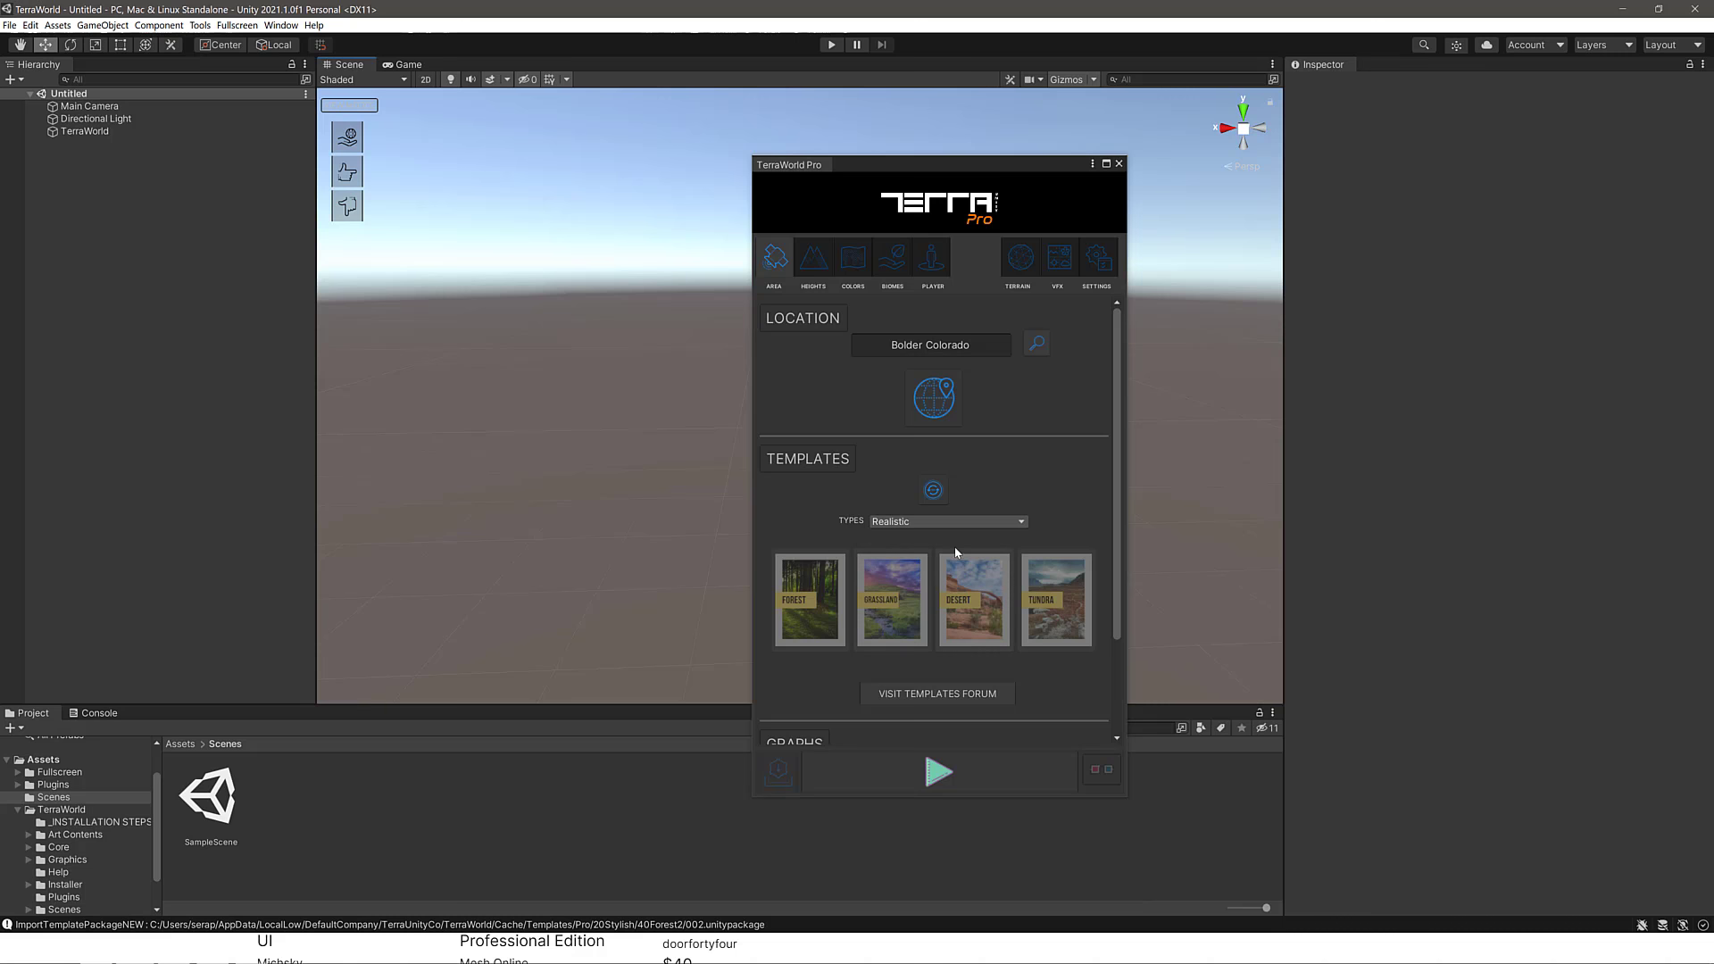
# Look through the Stylish and Miscellaneous template types, then return to Realistic and read the Forest template's description.
pyautogui.moveTo(955, 554)
pyautogui.click(982, 522)
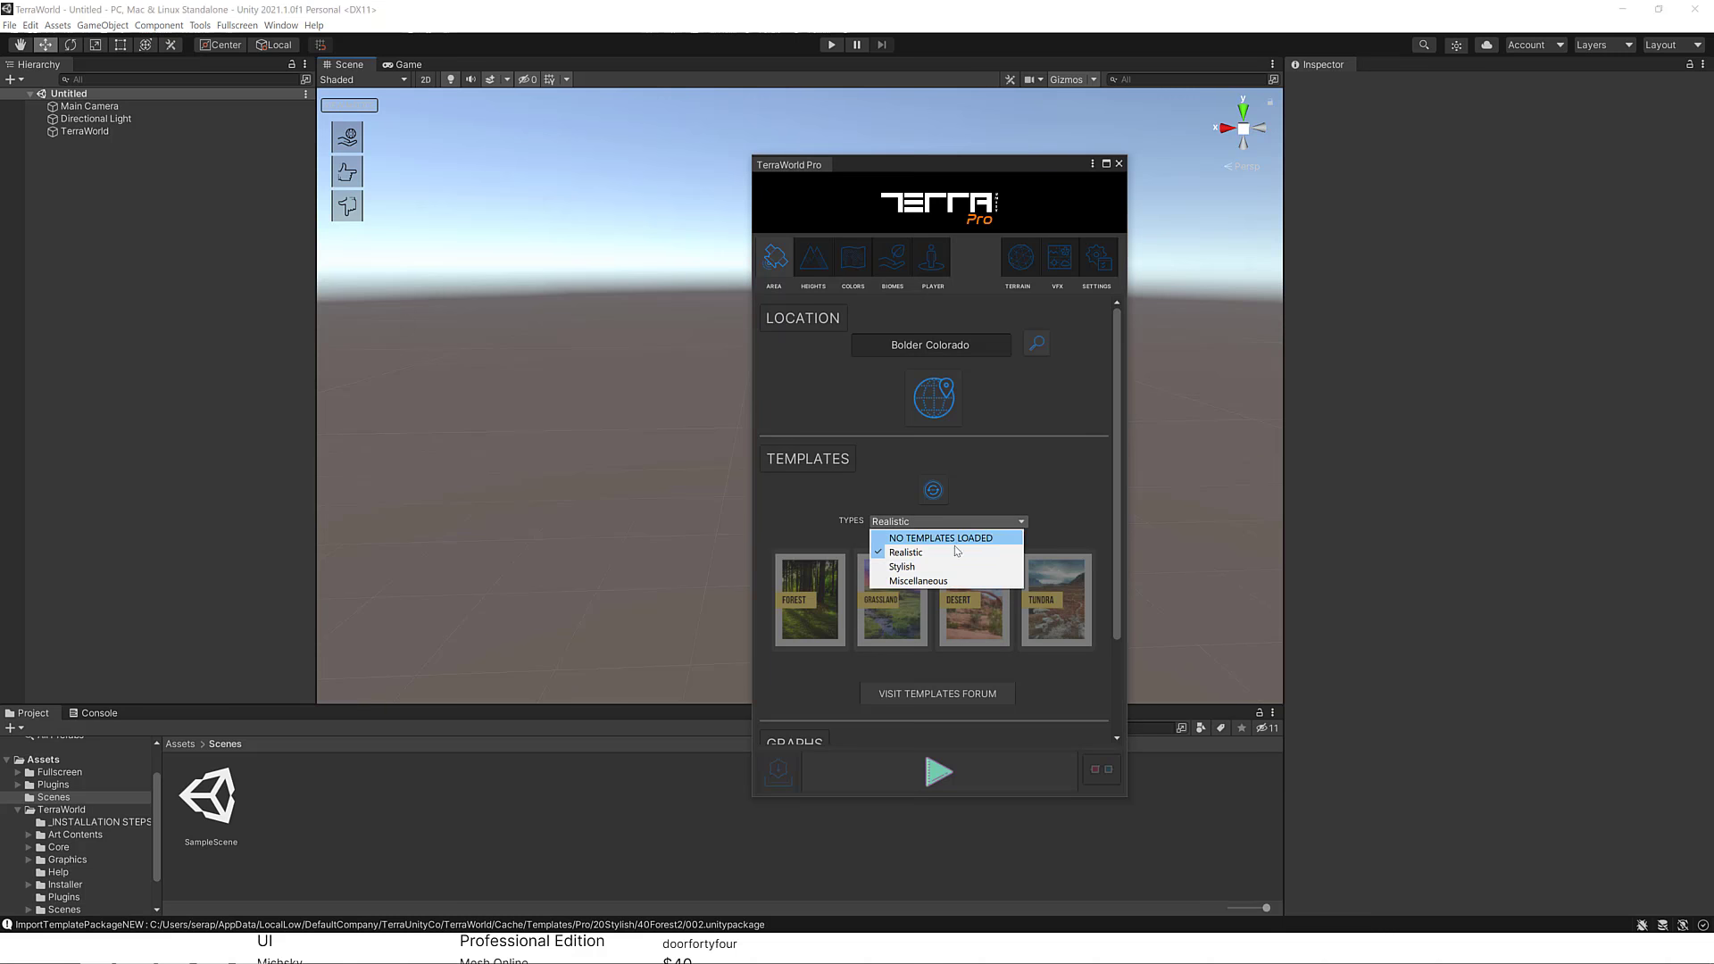
pyautogui.click(929, 566)
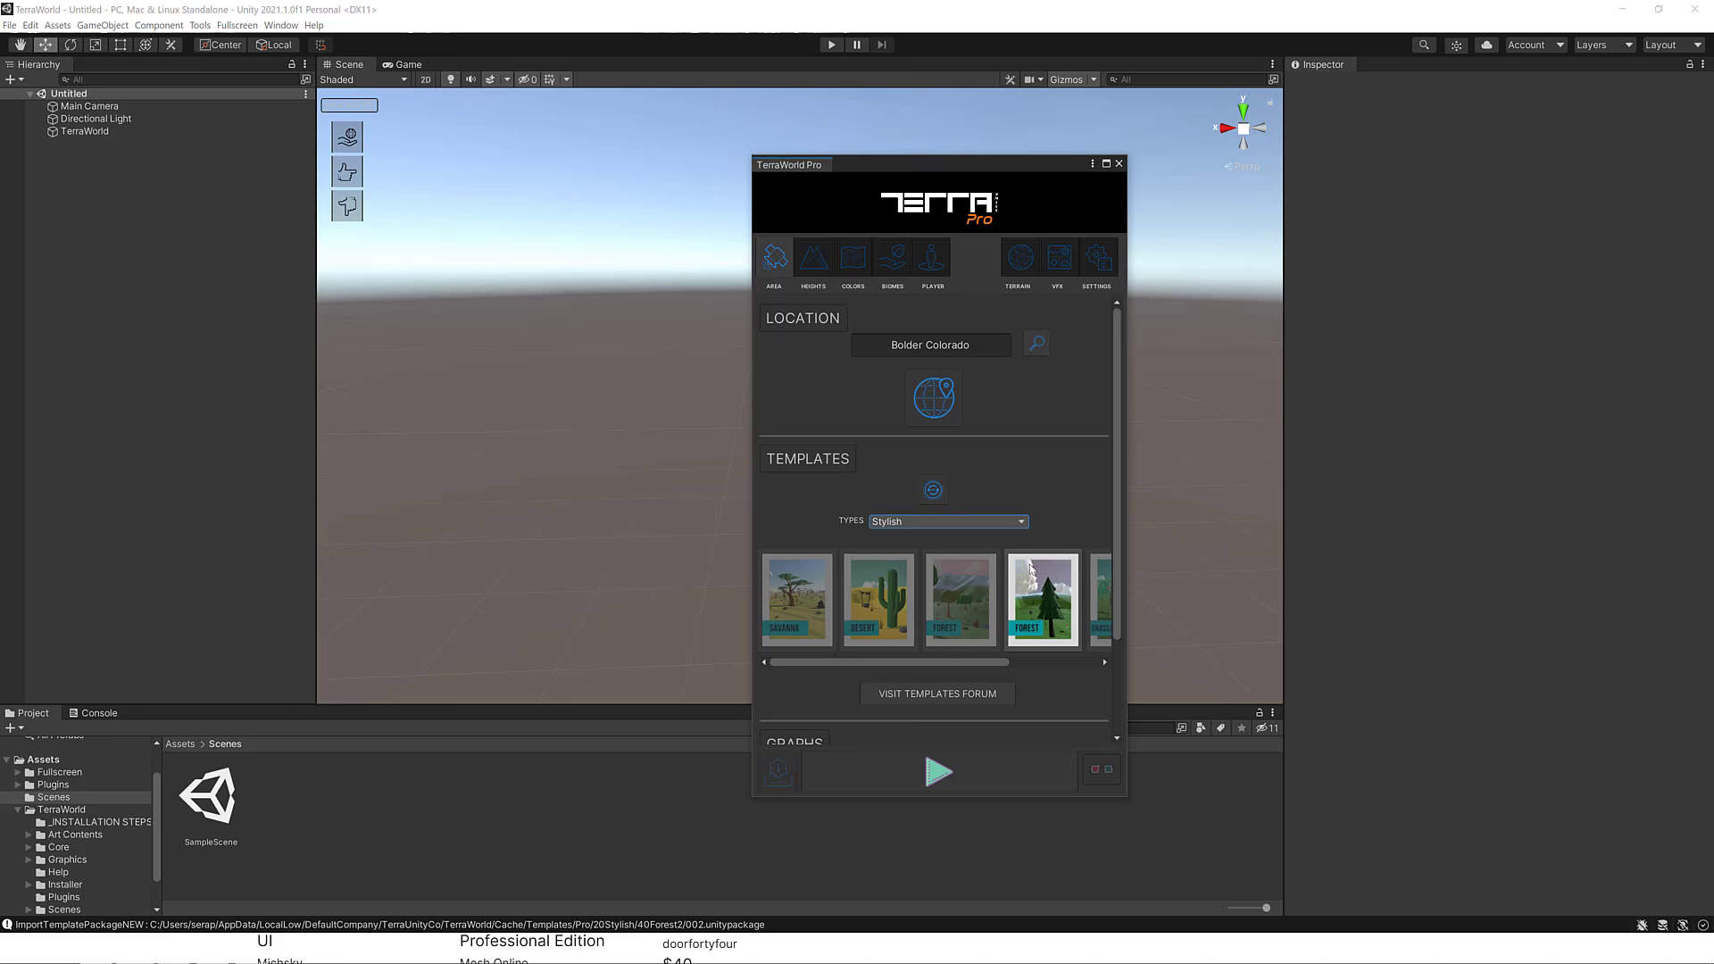
pyautogui.click(982, 521)
pyautogui.click(929, 585)
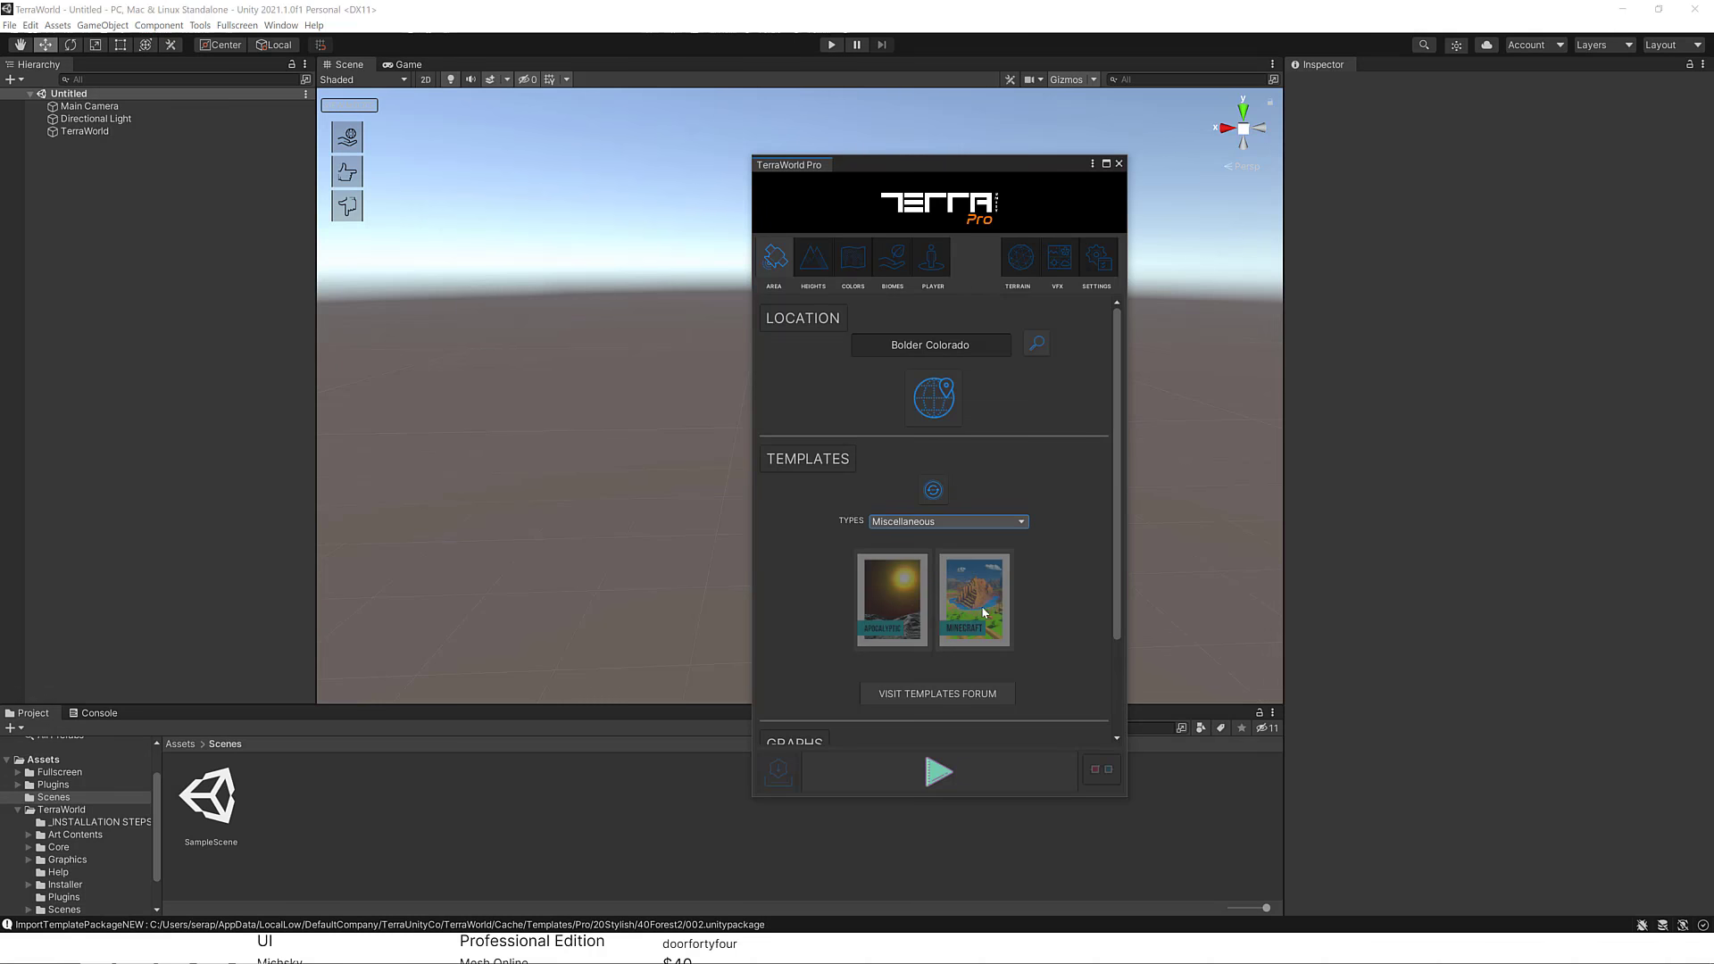
pyautogui.click(989, 523)
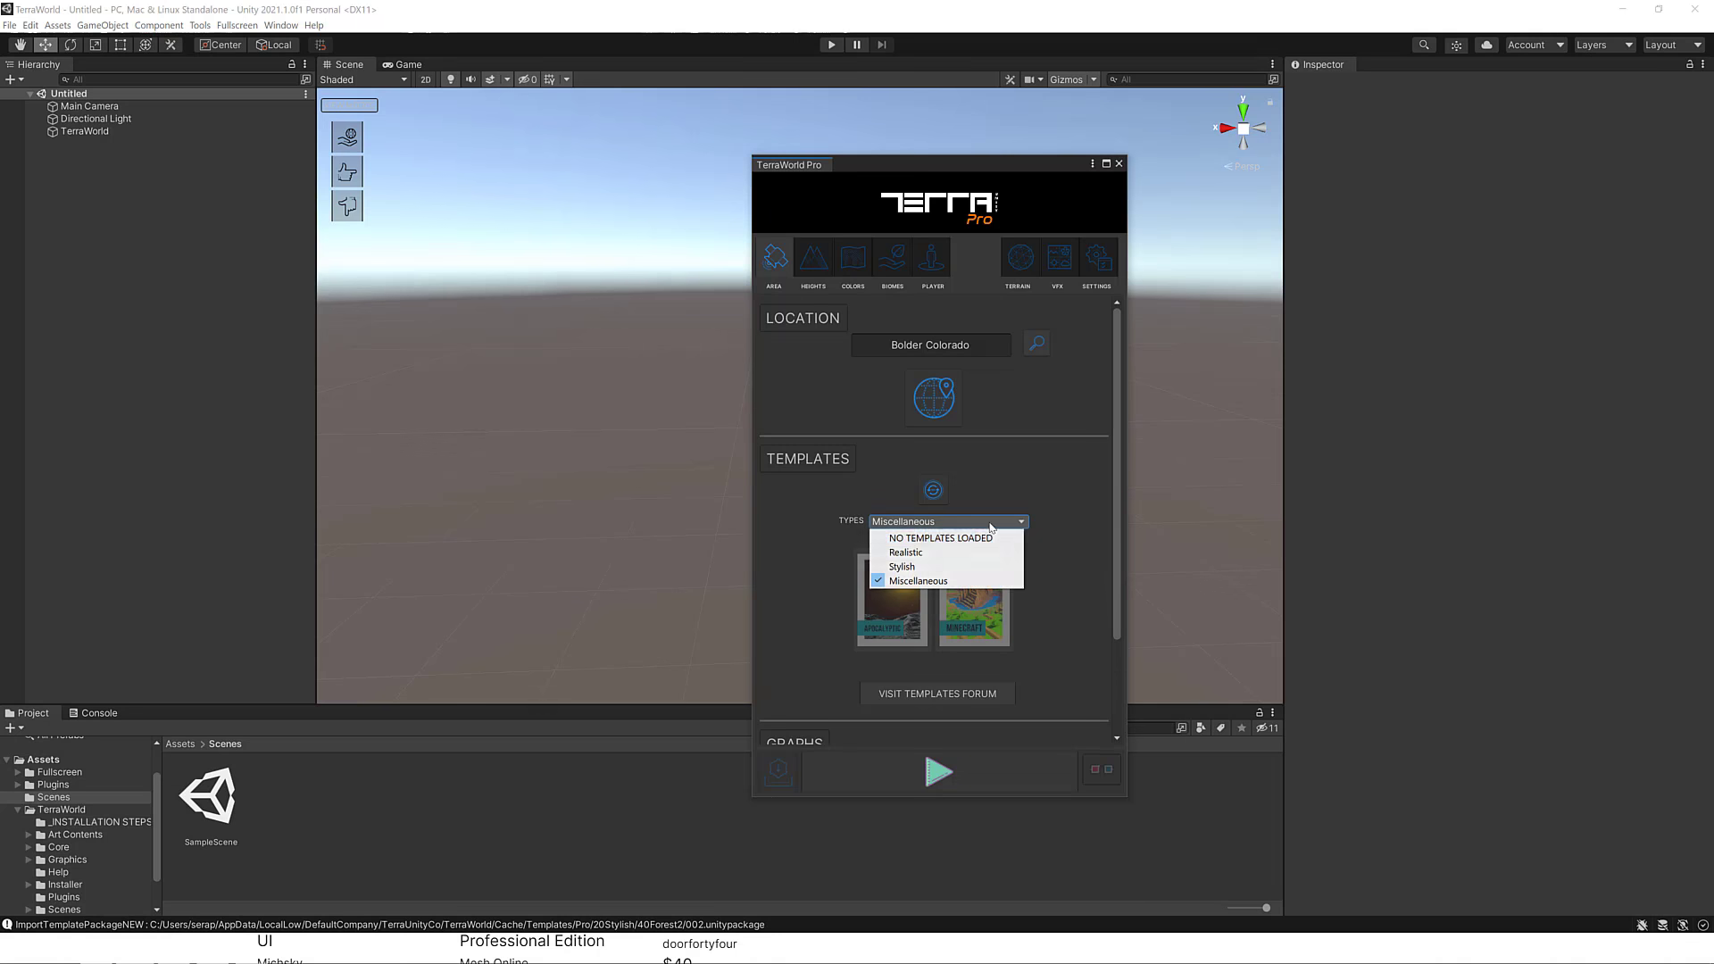
pyautogui.click(949, 554)
pyautogui.moveTo(949, 553)
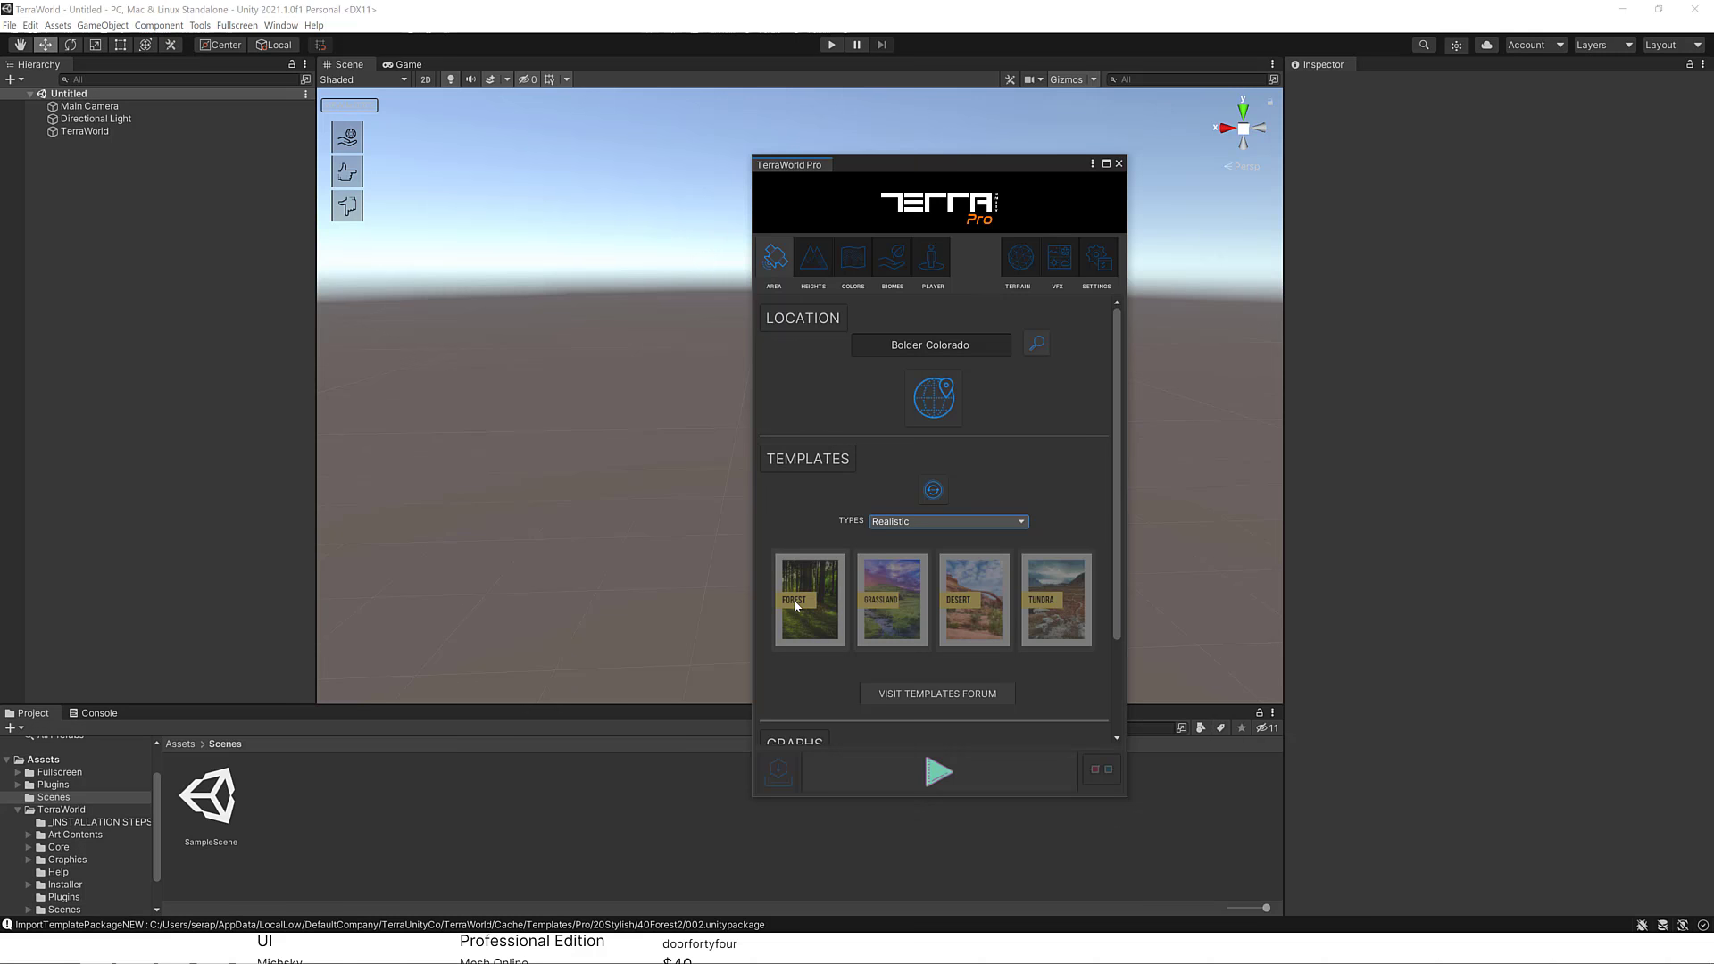
pyautogui.moveTo(797, 604)
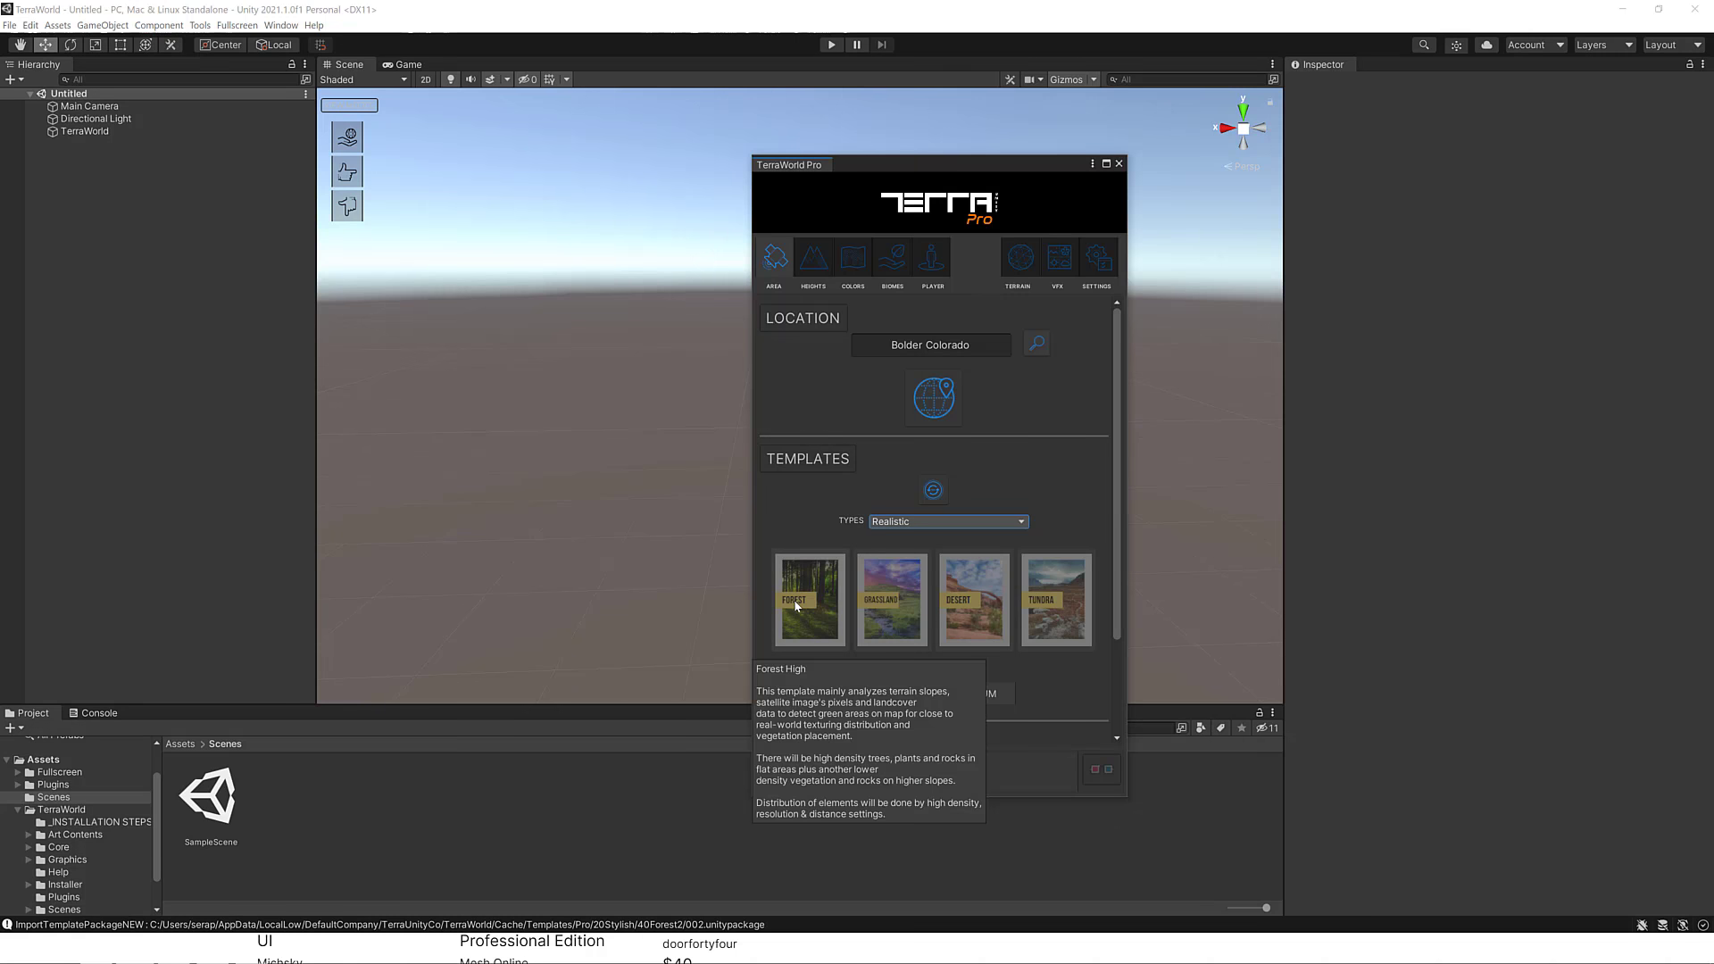
# Look through TerraWorld's heights, colors, biomes, player and terrain options.
pyautogui.click(816, 270)
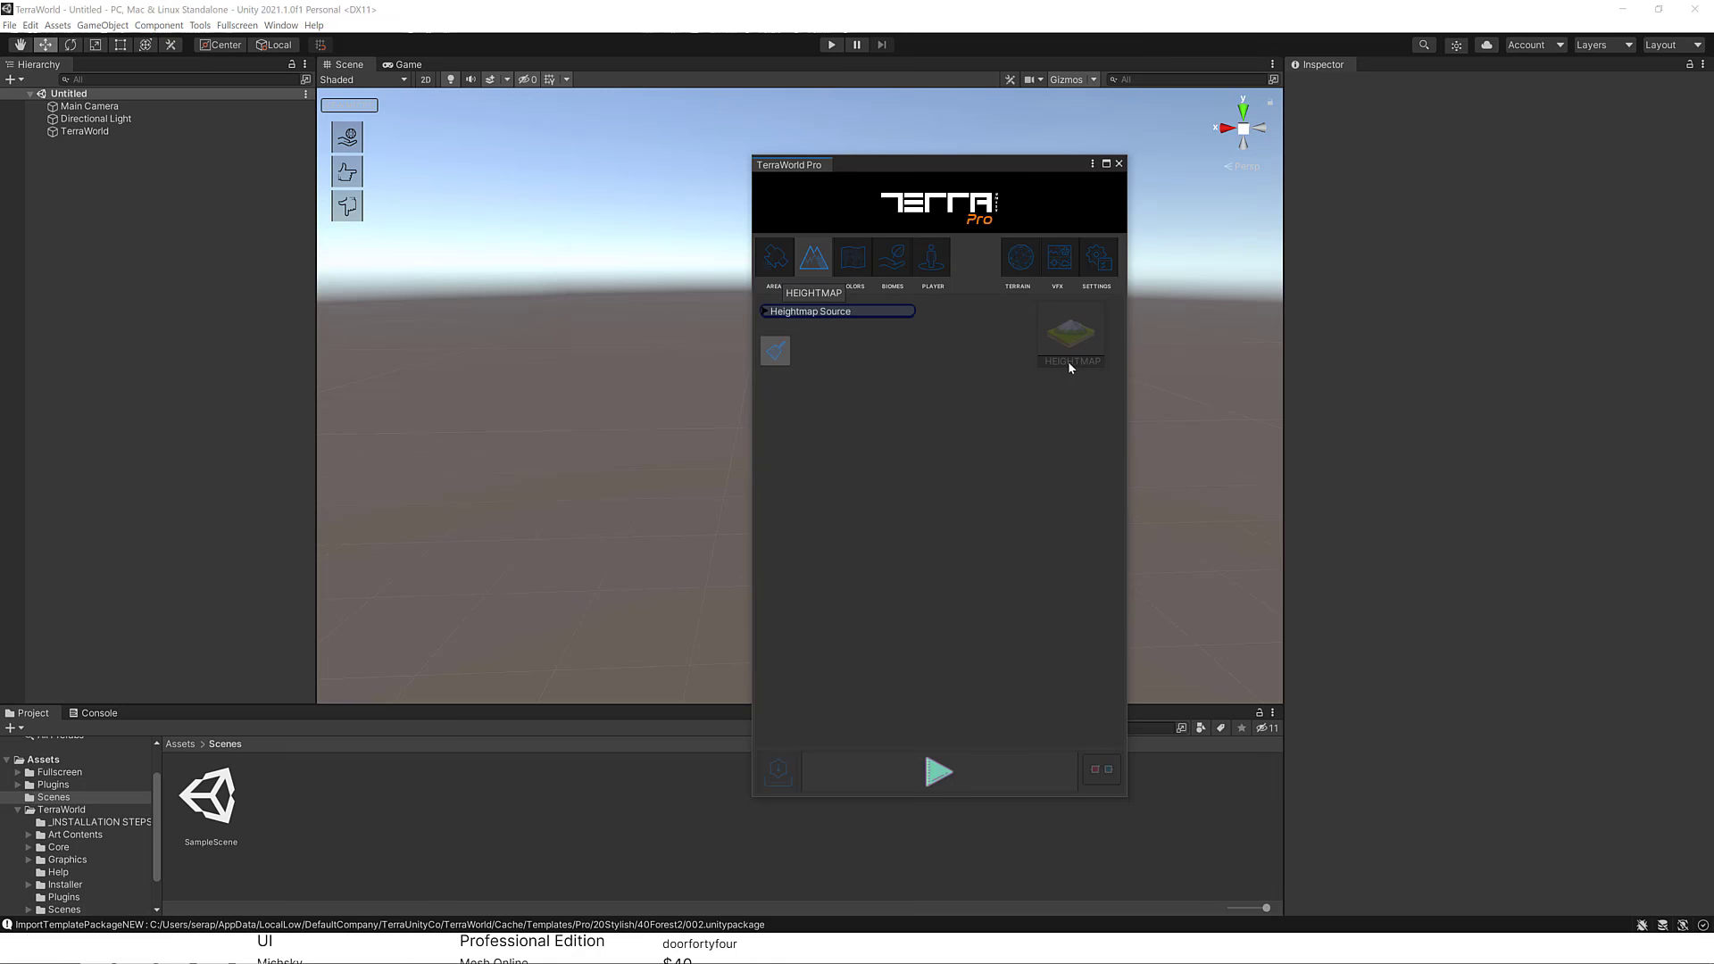
pyautogui.click(857, 260)
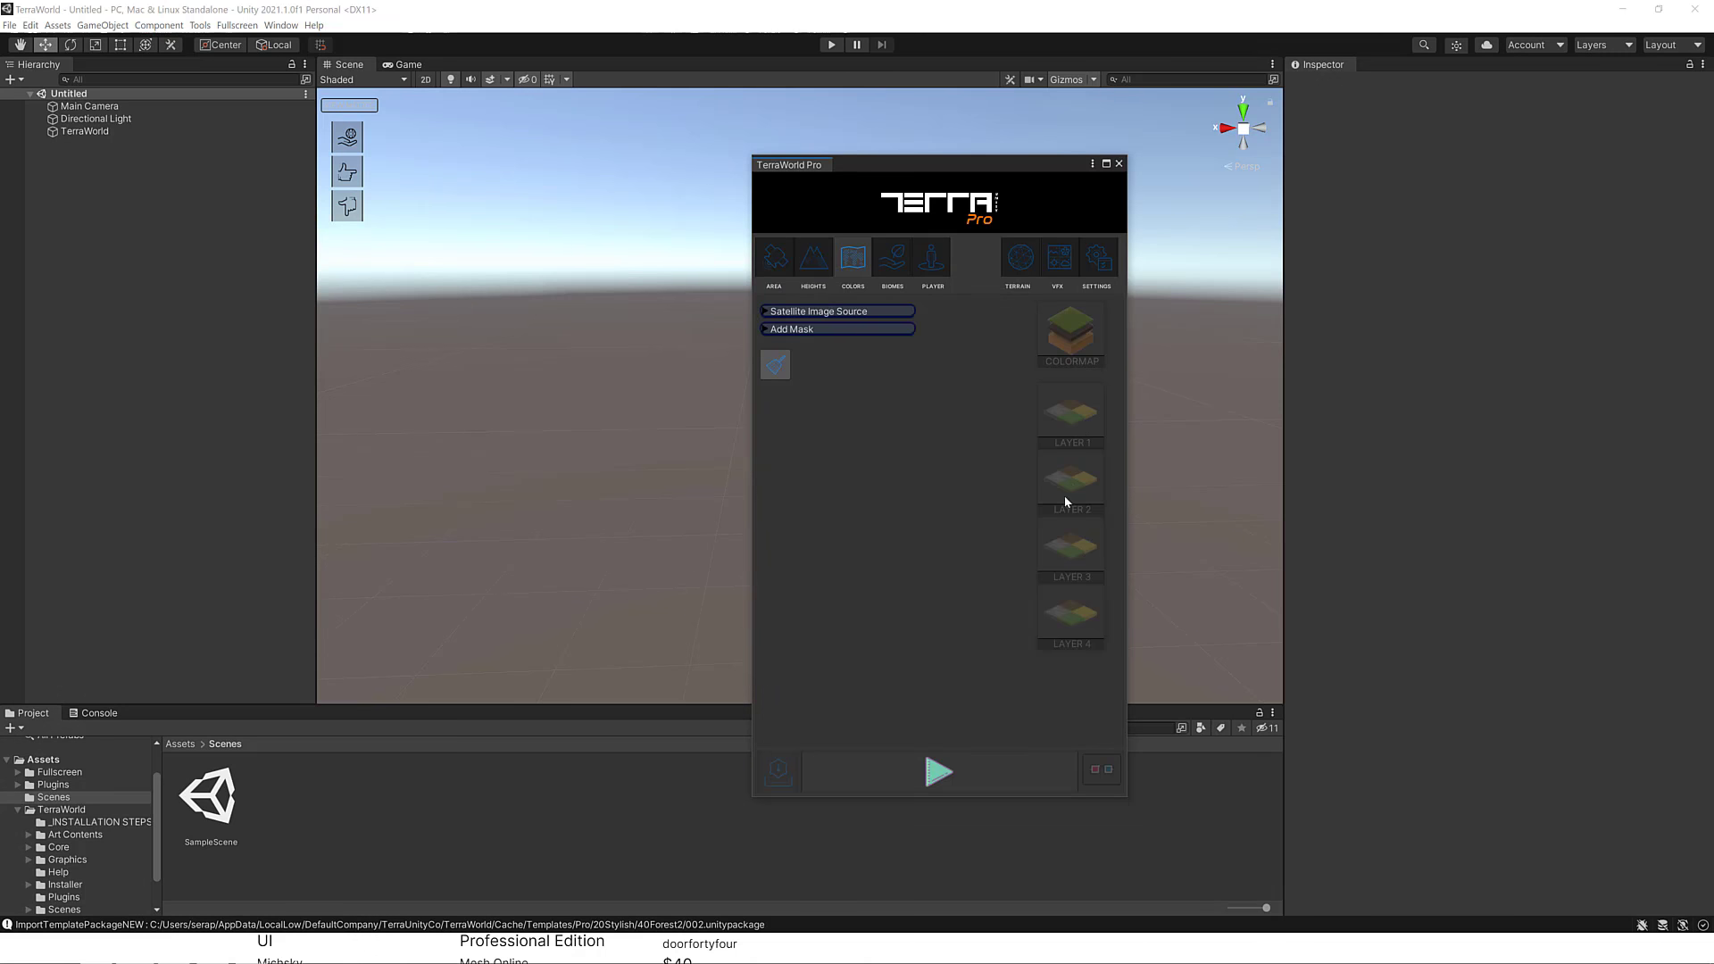
pyautogui.click(889, 277)
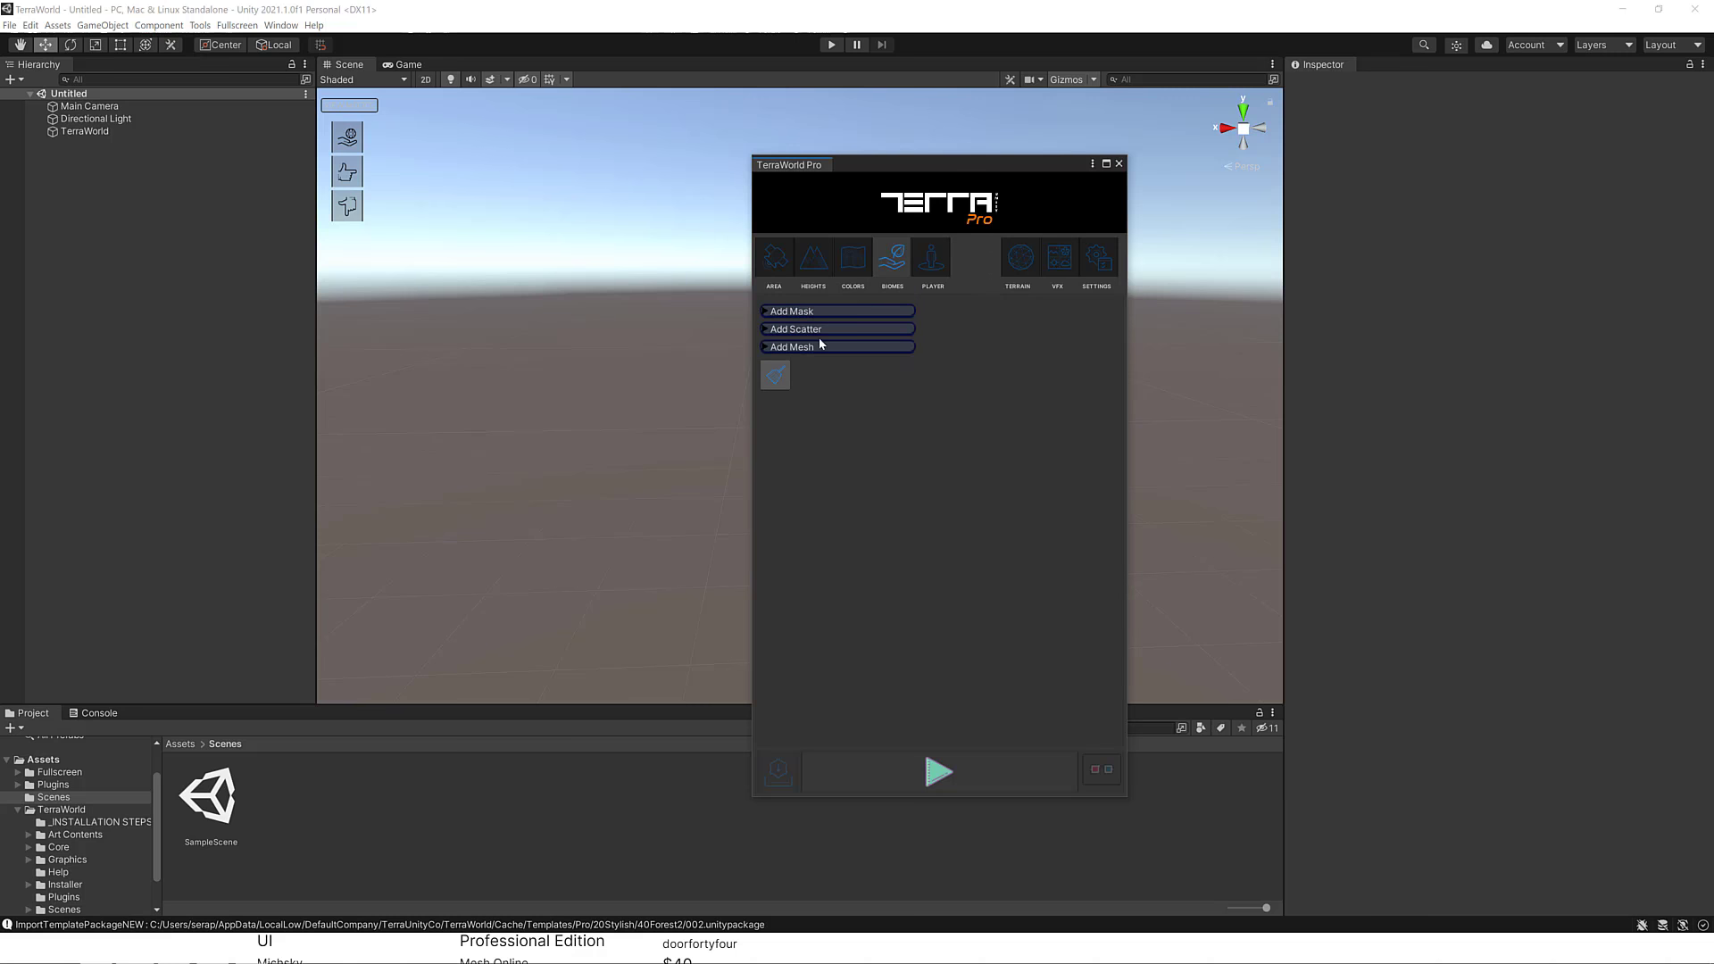
pyautogui.click(927, 264)
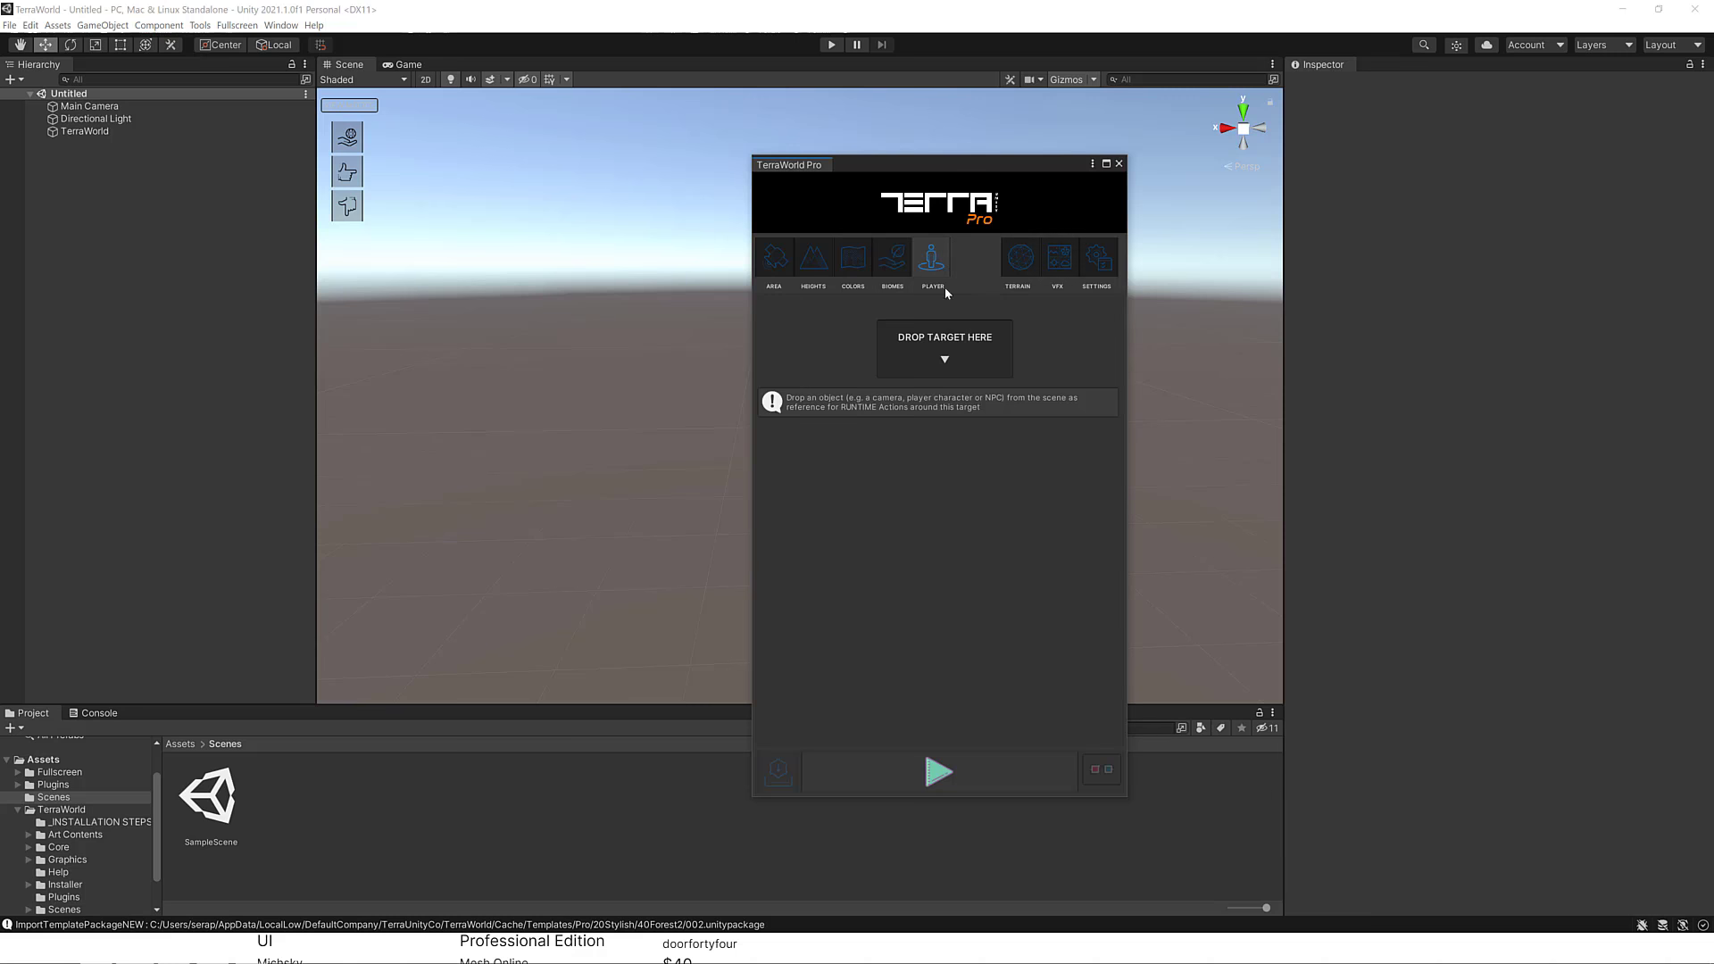
pyautogui.click(1031, 259)
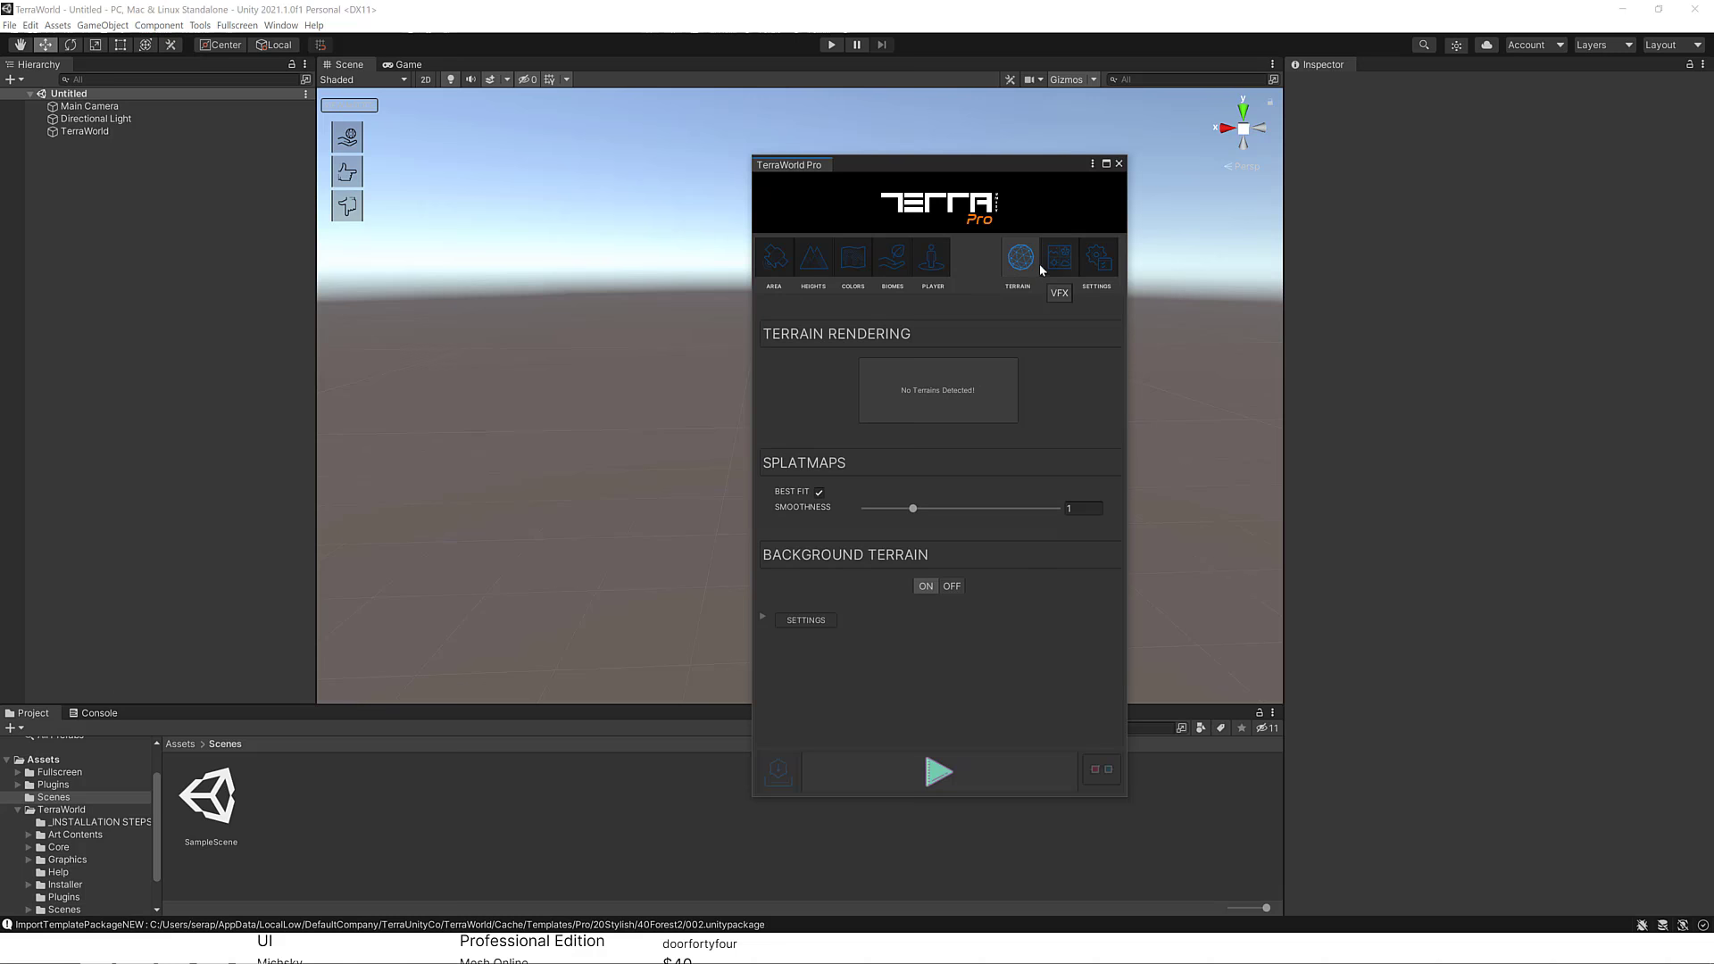
# Activate TerraWorld's VFX features and set the day night cycle to Auto.
pyautogui.click(1059, 262)
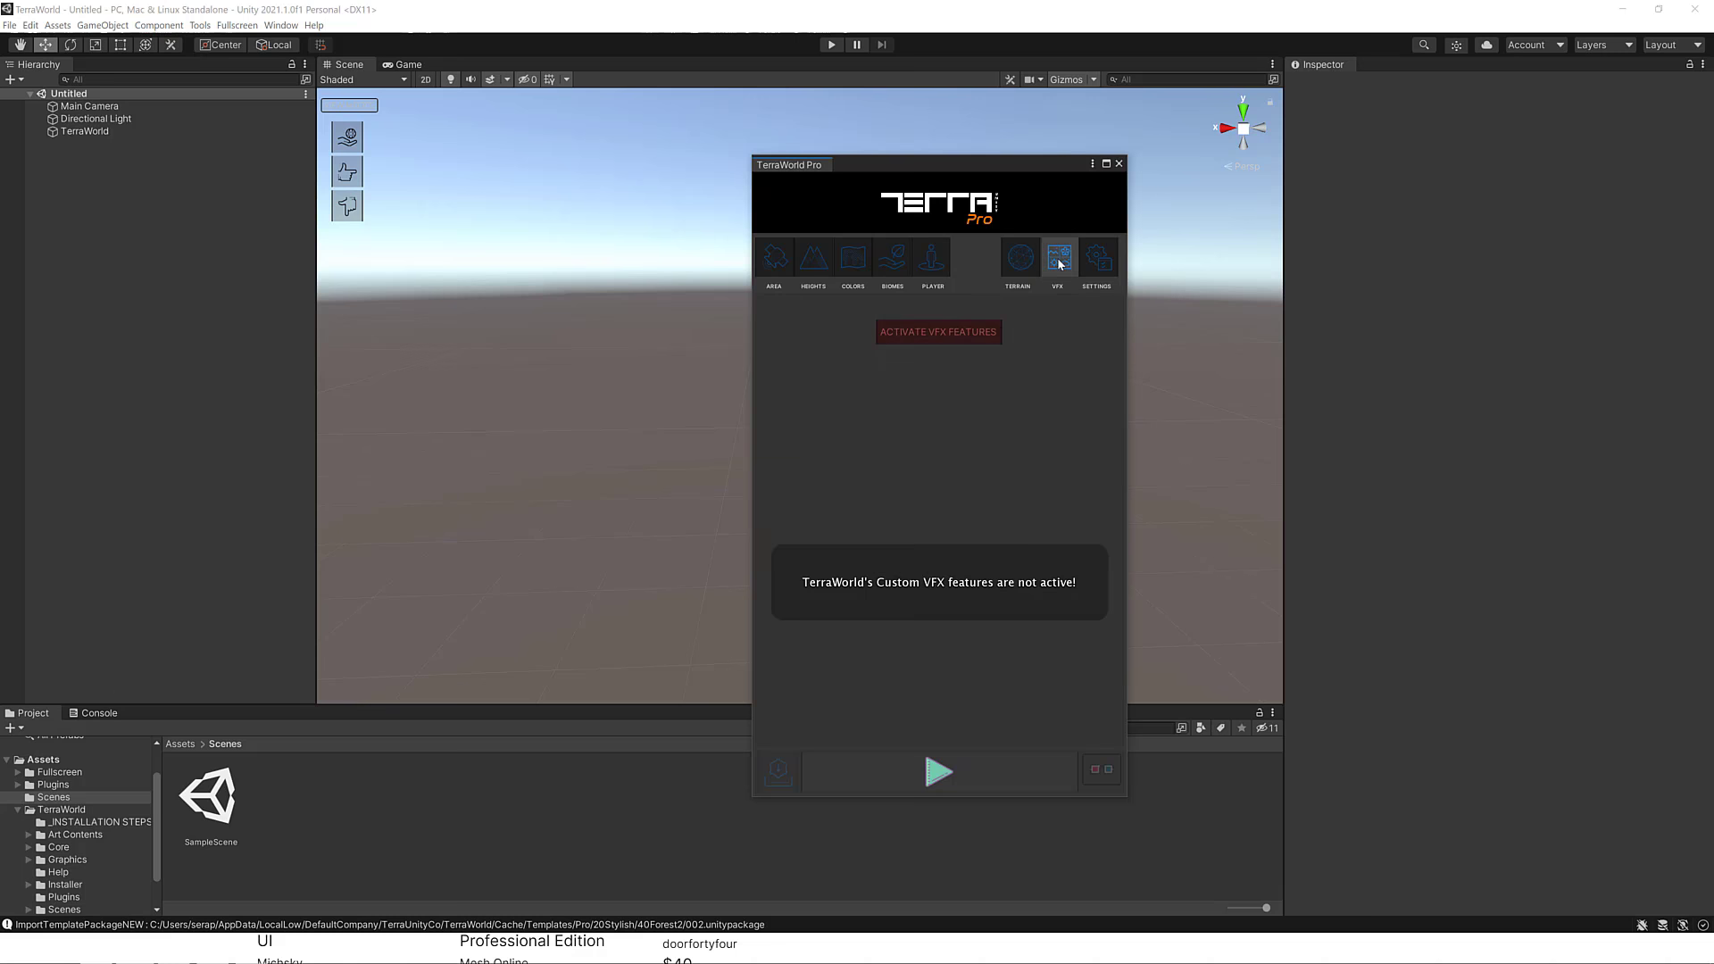
pyautogui.click(973, 330)
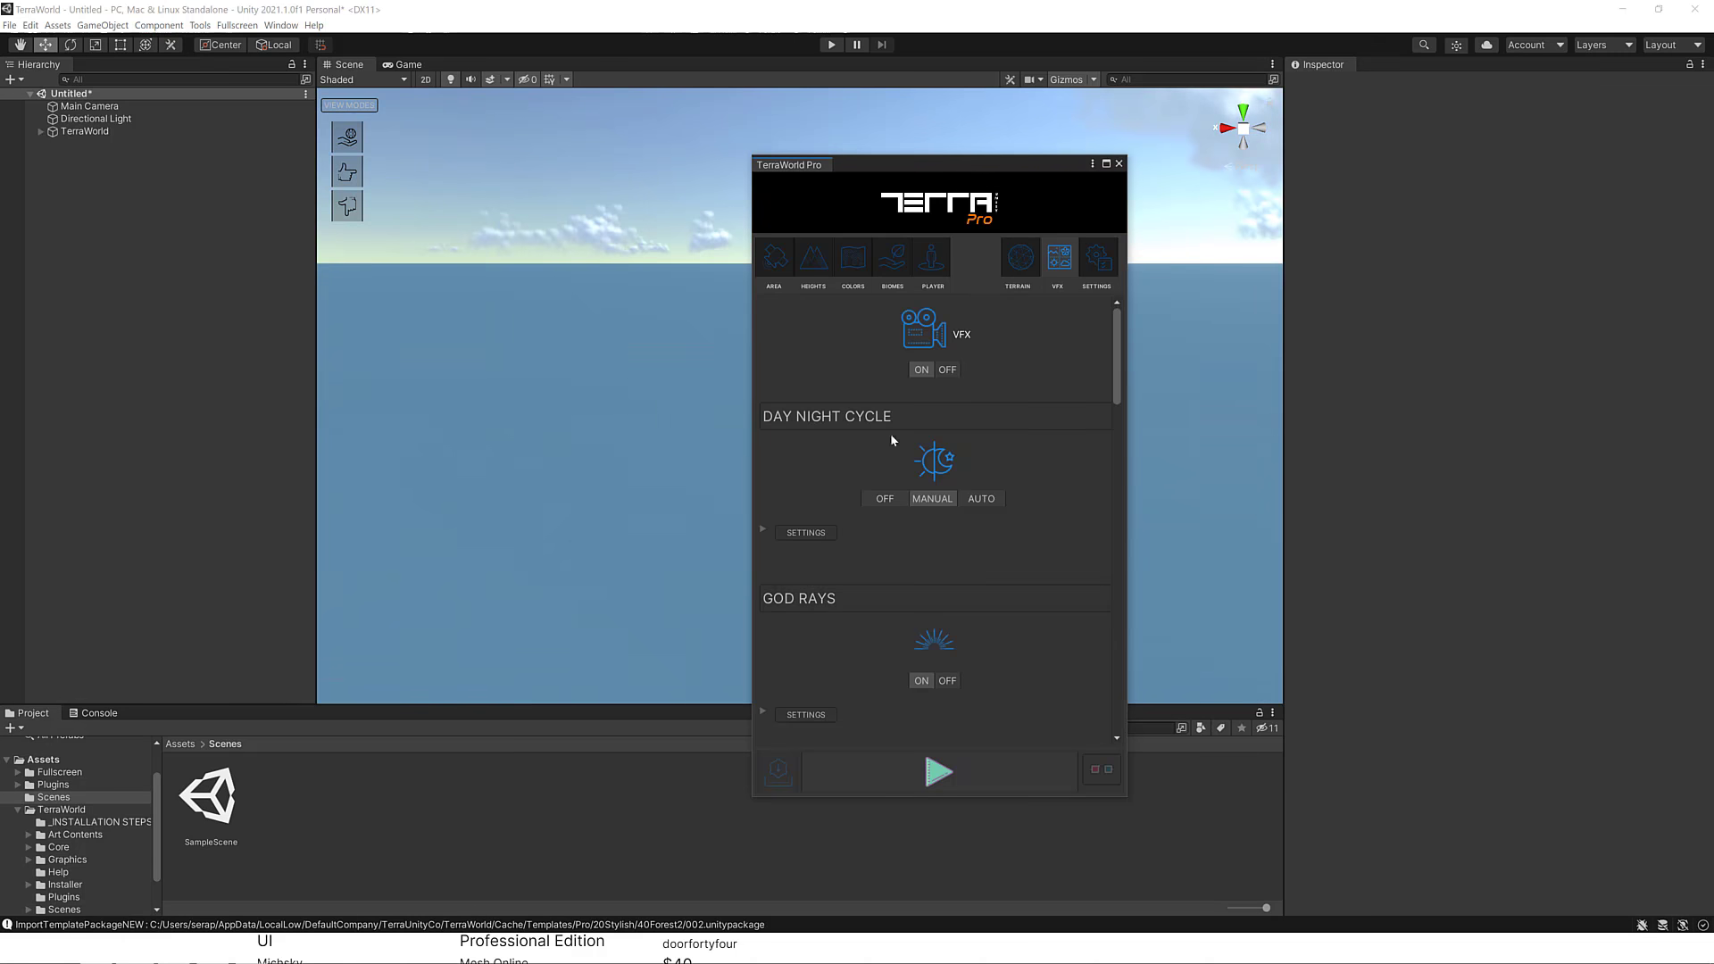
pyautogui.click(982, 498)
# Examine the remaining VFX options from god rays and clouds through poly style, plus TerraWorld's general settings.
pyautogui.scroll(-4, 1057, 504)
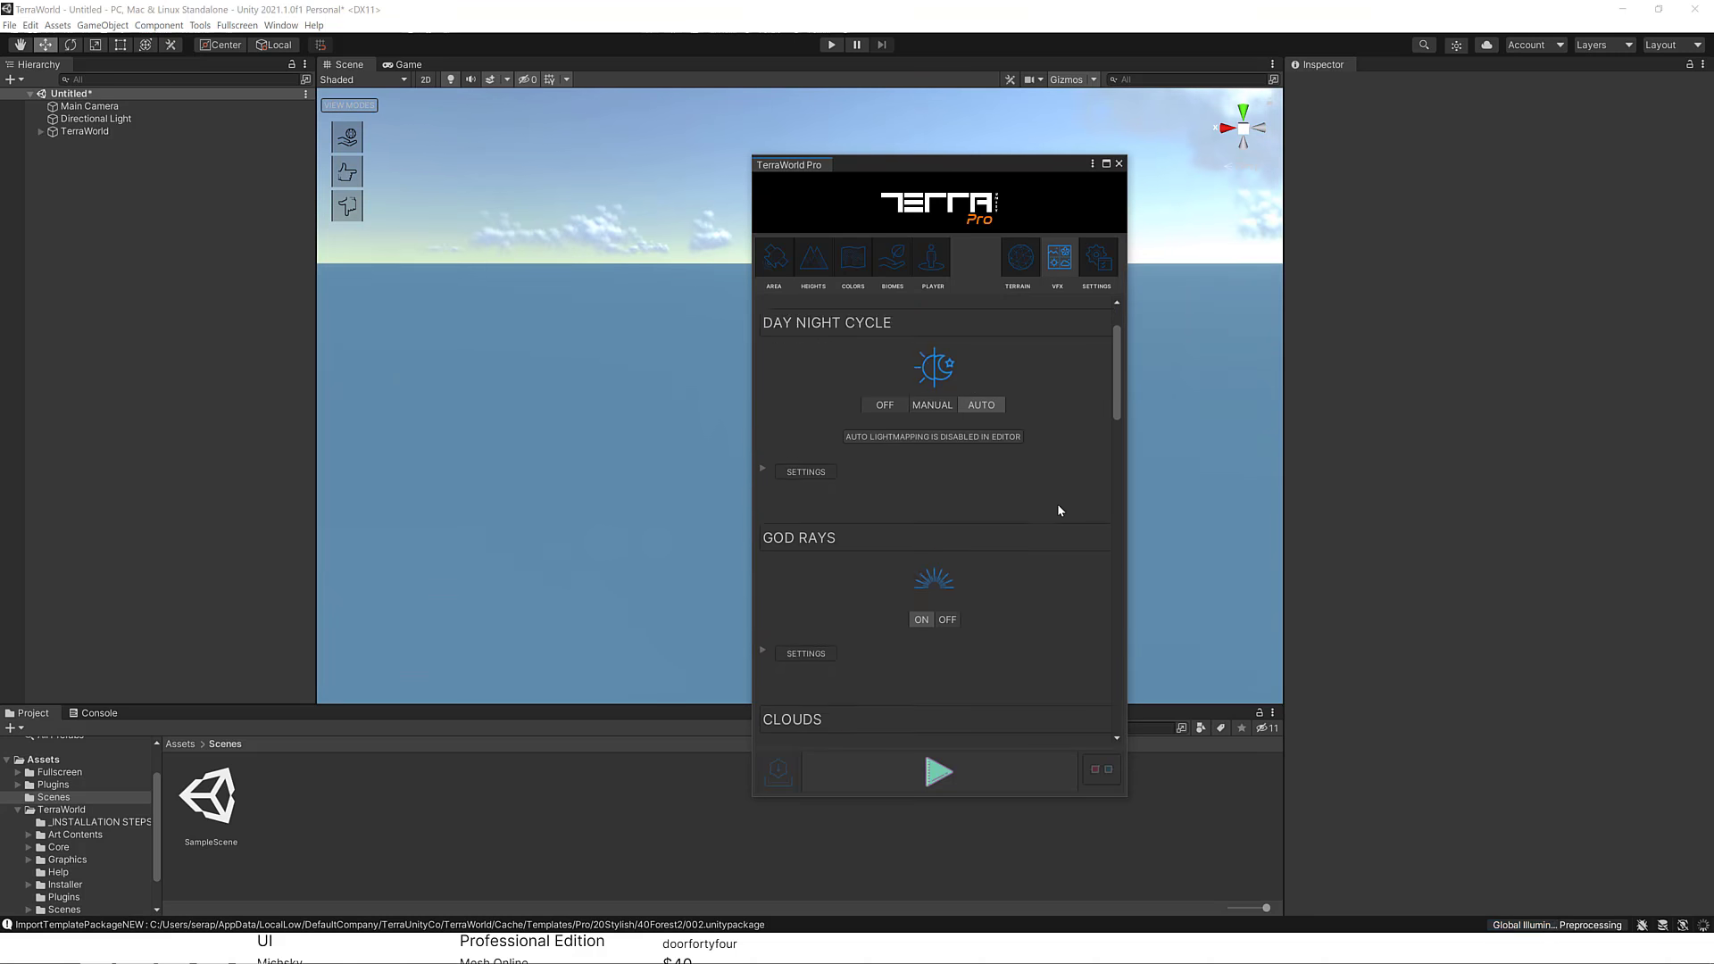
pyautogui.scroll(-3, 1036, 512)
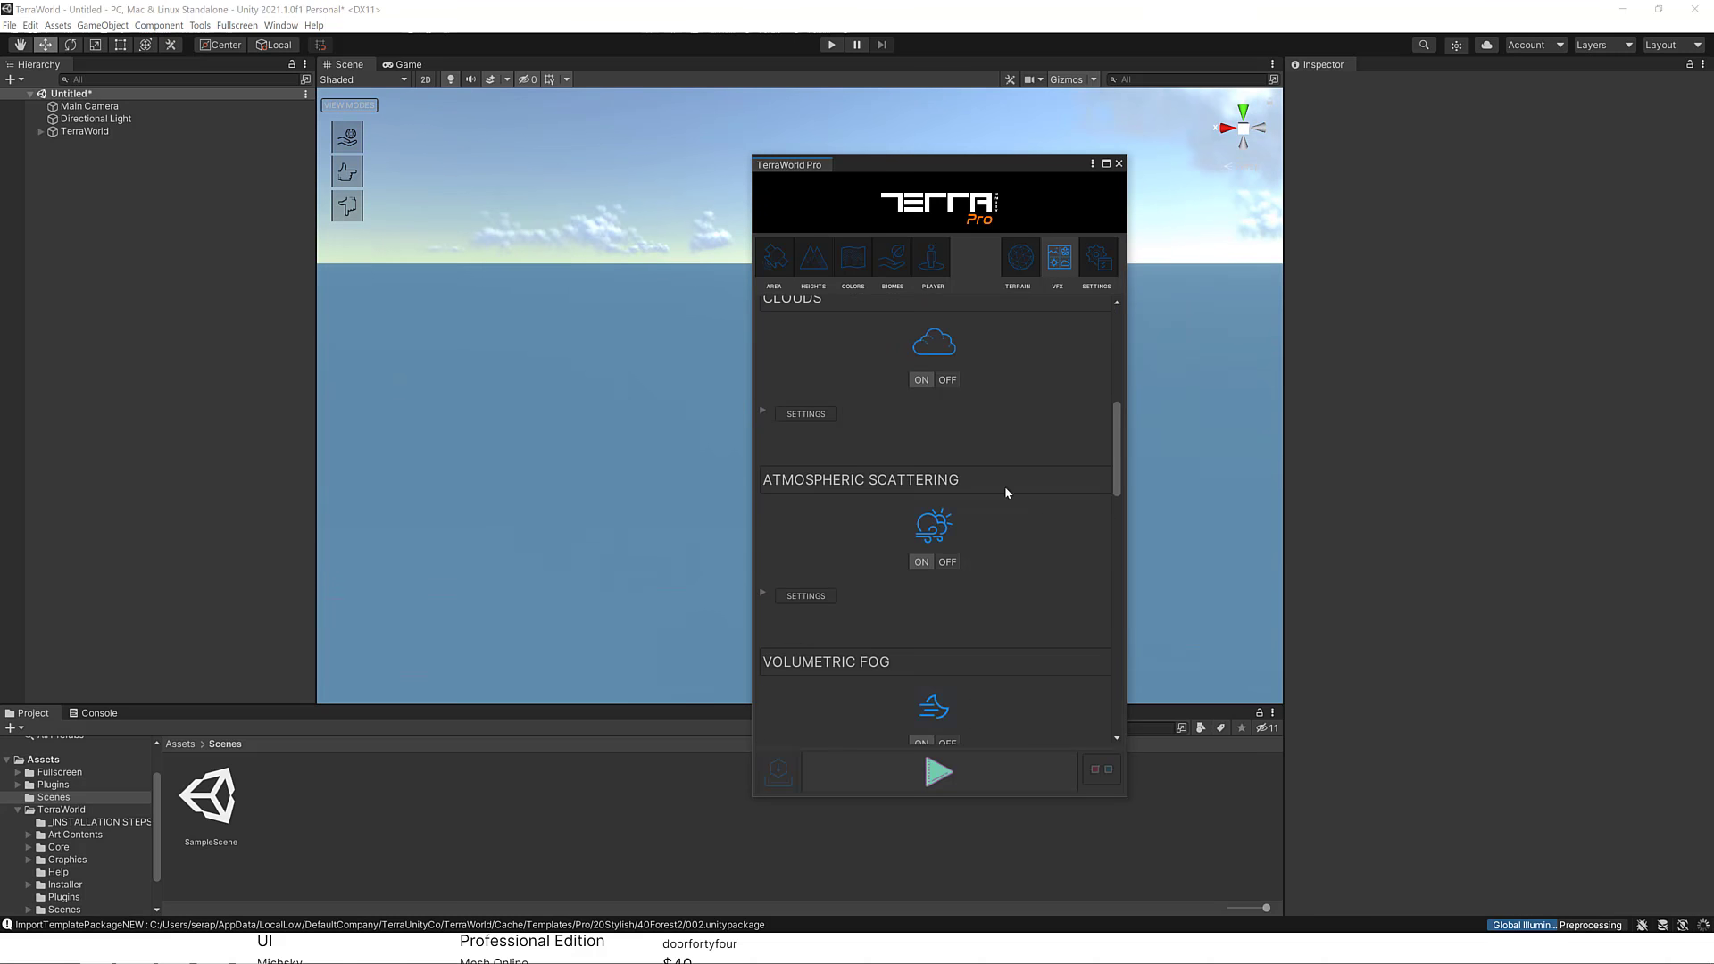
pyautogui.scroll(-1, 961, 412)
pyautogui.scroll(-4, 962, 416)
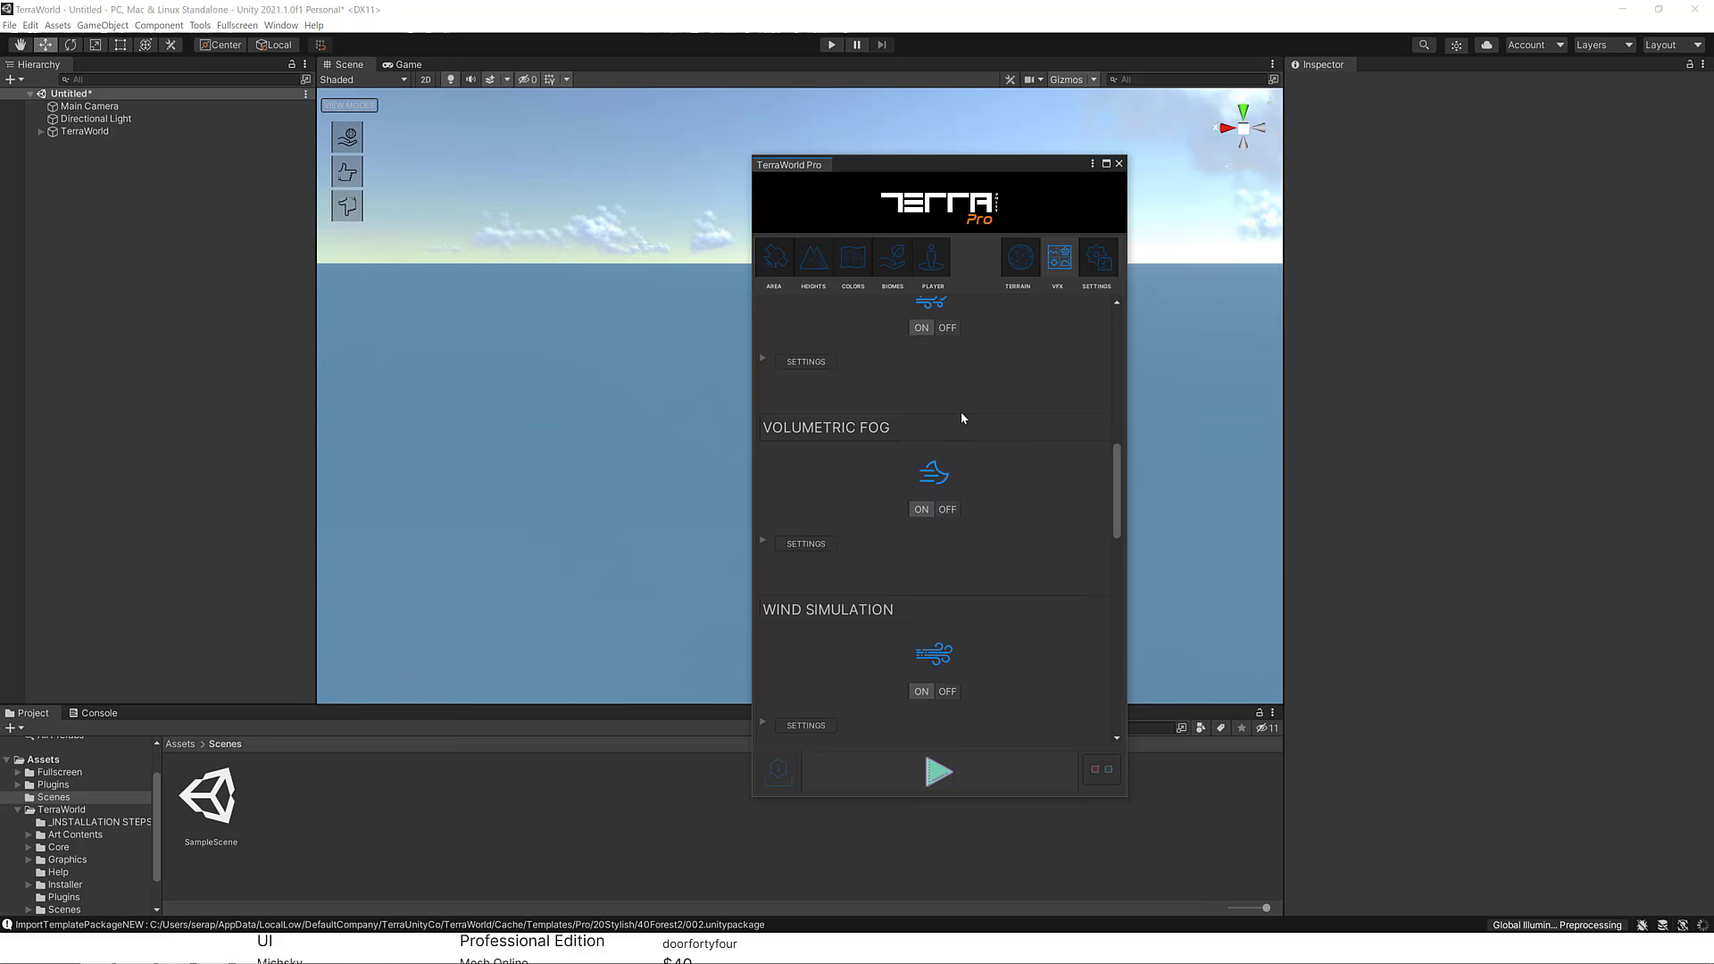
pyautogui.scroll(-3, 962, 408)
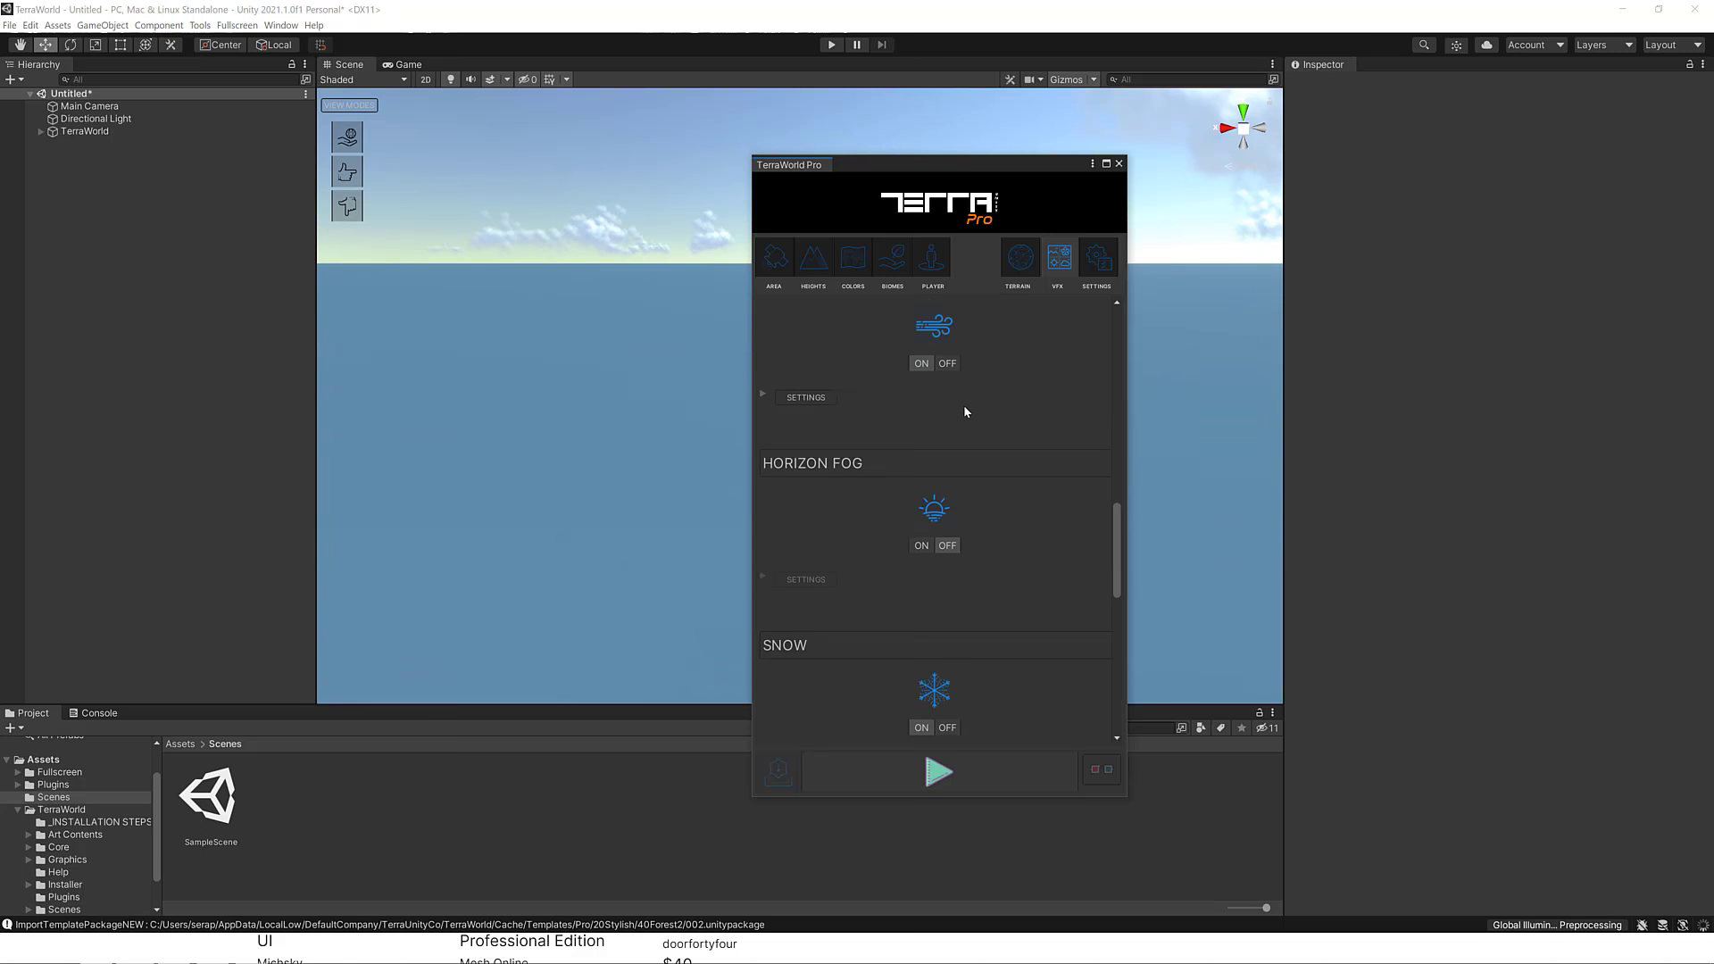
pyautogui.scroll(-3, 963, 404)
pyautogui.scroll(-6, 963, 405)
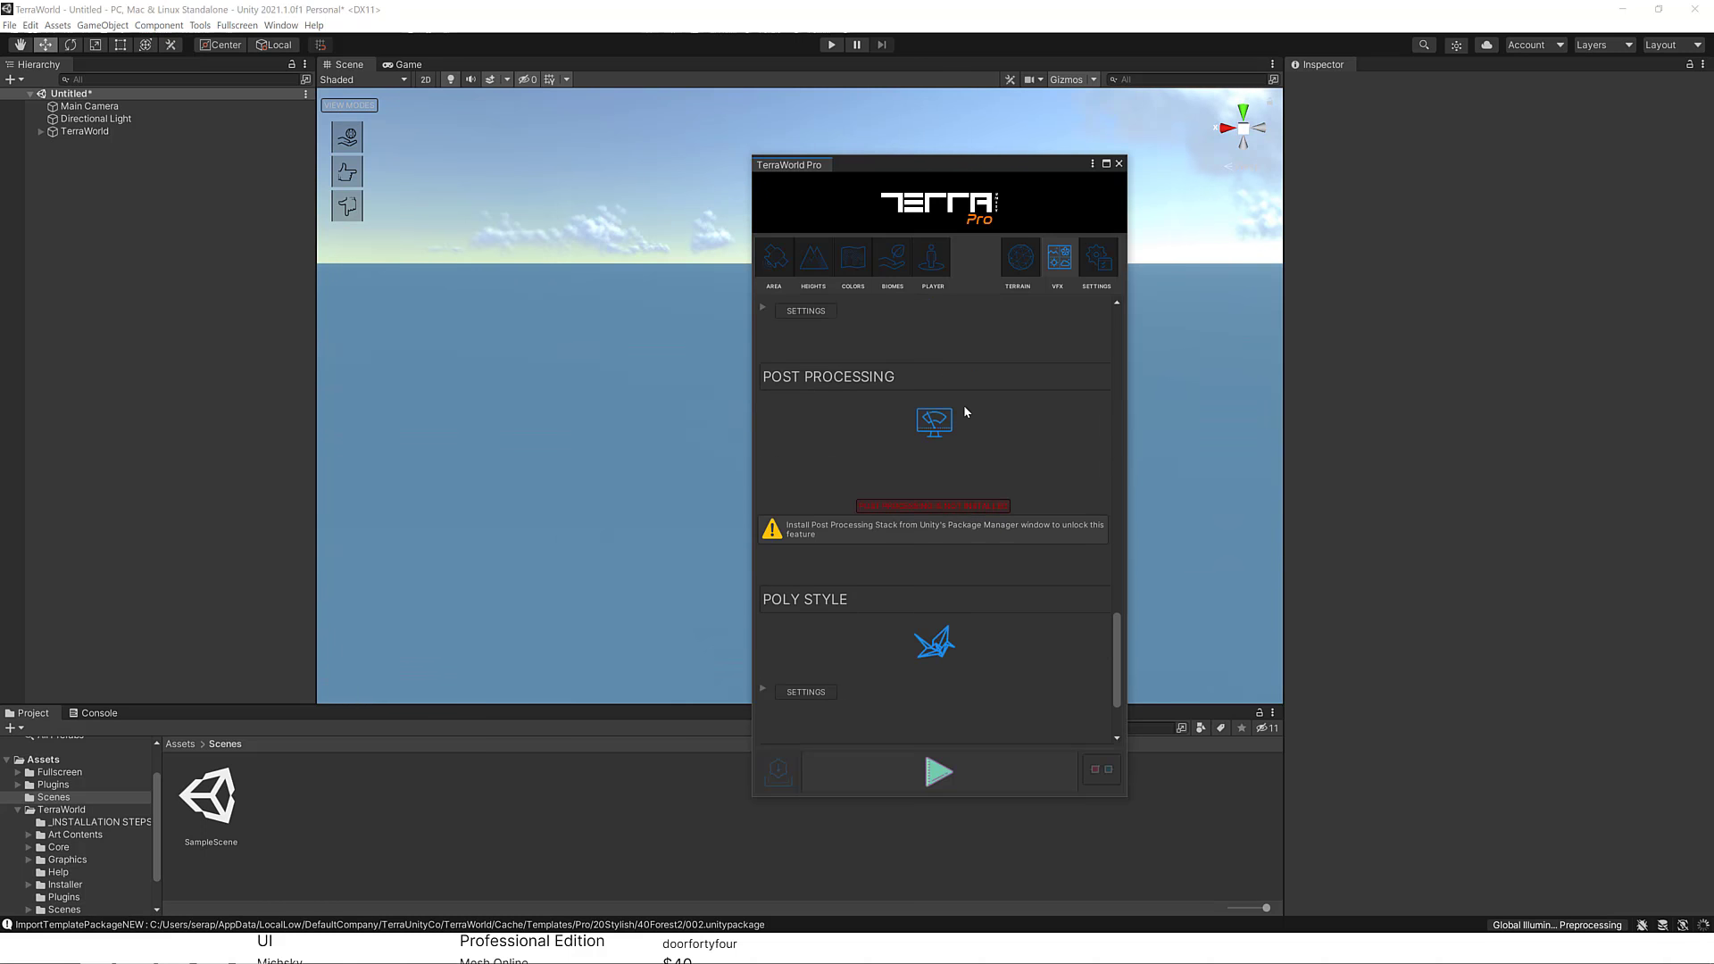
pyautogui.scroll(-3, 962, 405)
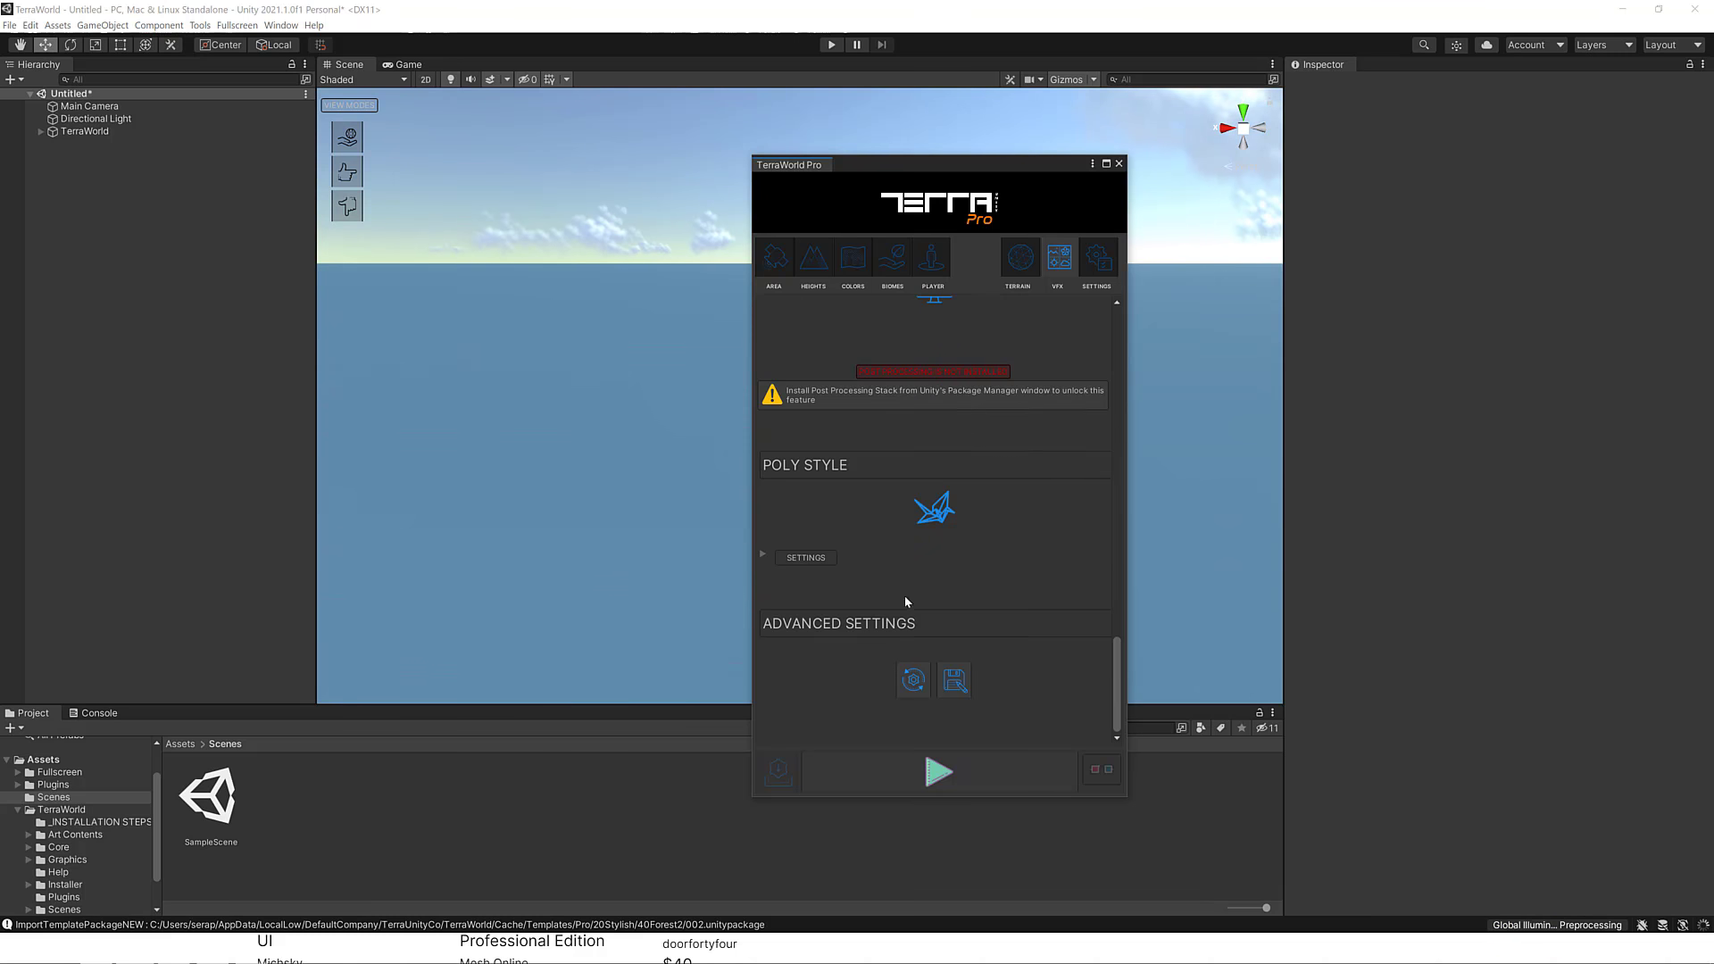
pyautogui.click(1098, 259)
# Generate the terrain from the Realistic Forest template, move the TerraWorld window clear of the Scene view, and look over the result.
pyautogui.click(776, 261)
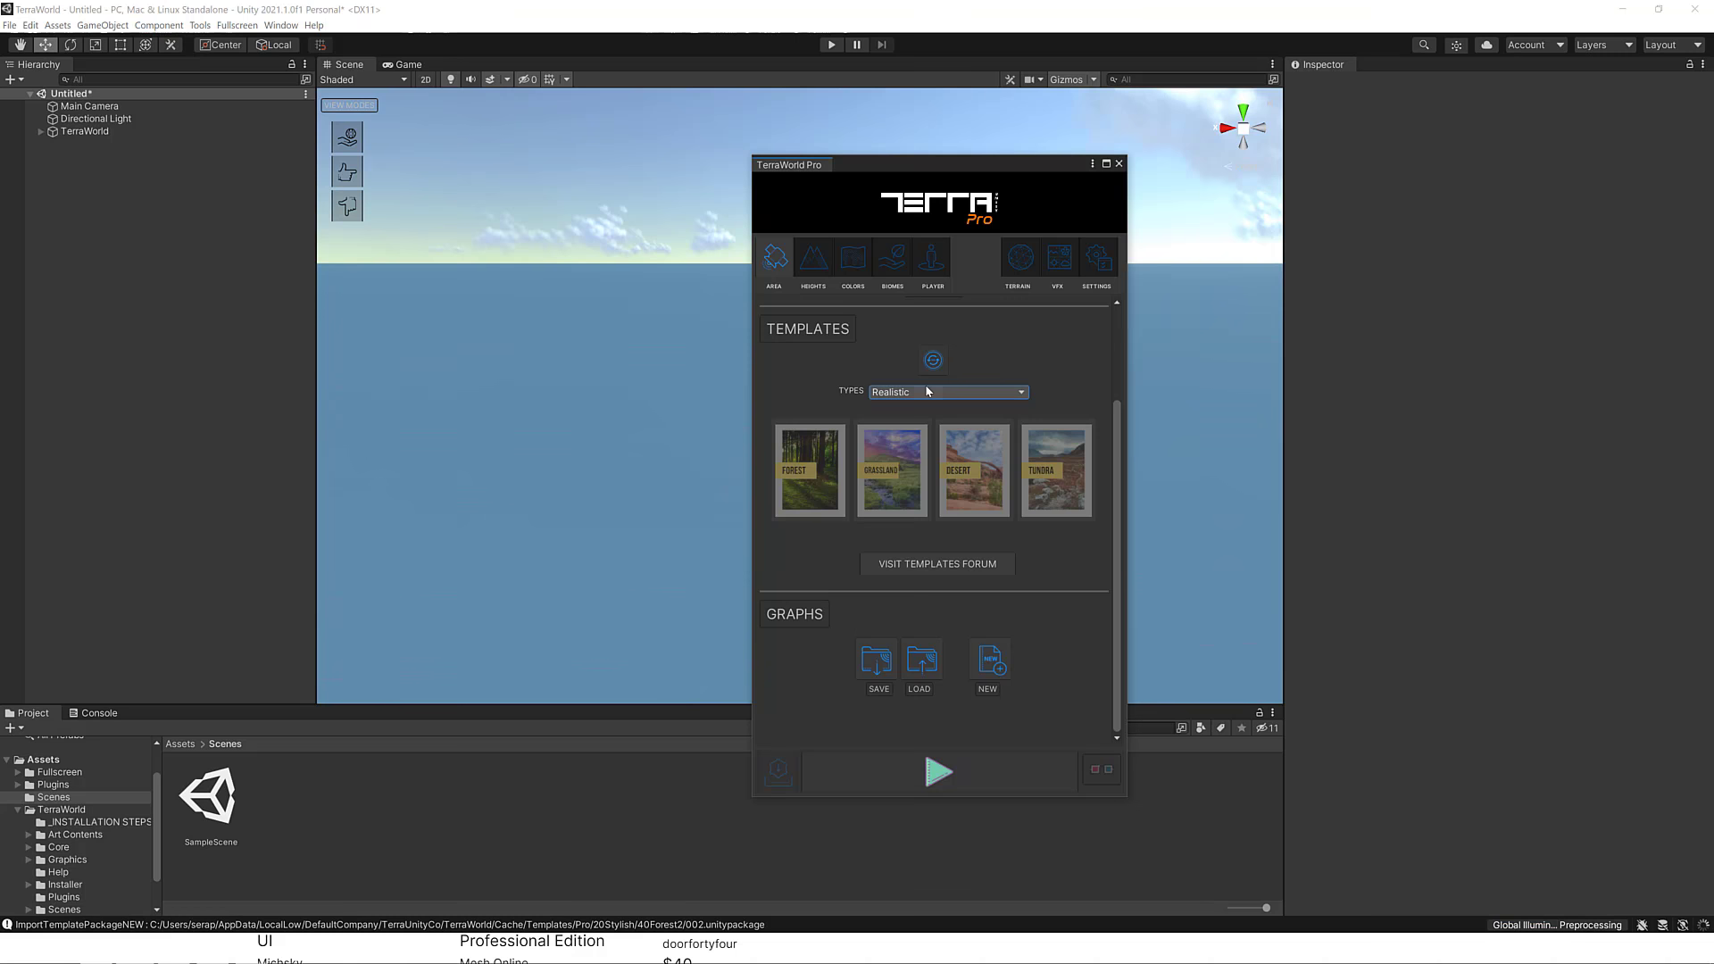
pyautogui.click(818, 478)
pyautogui.click(892, 496)
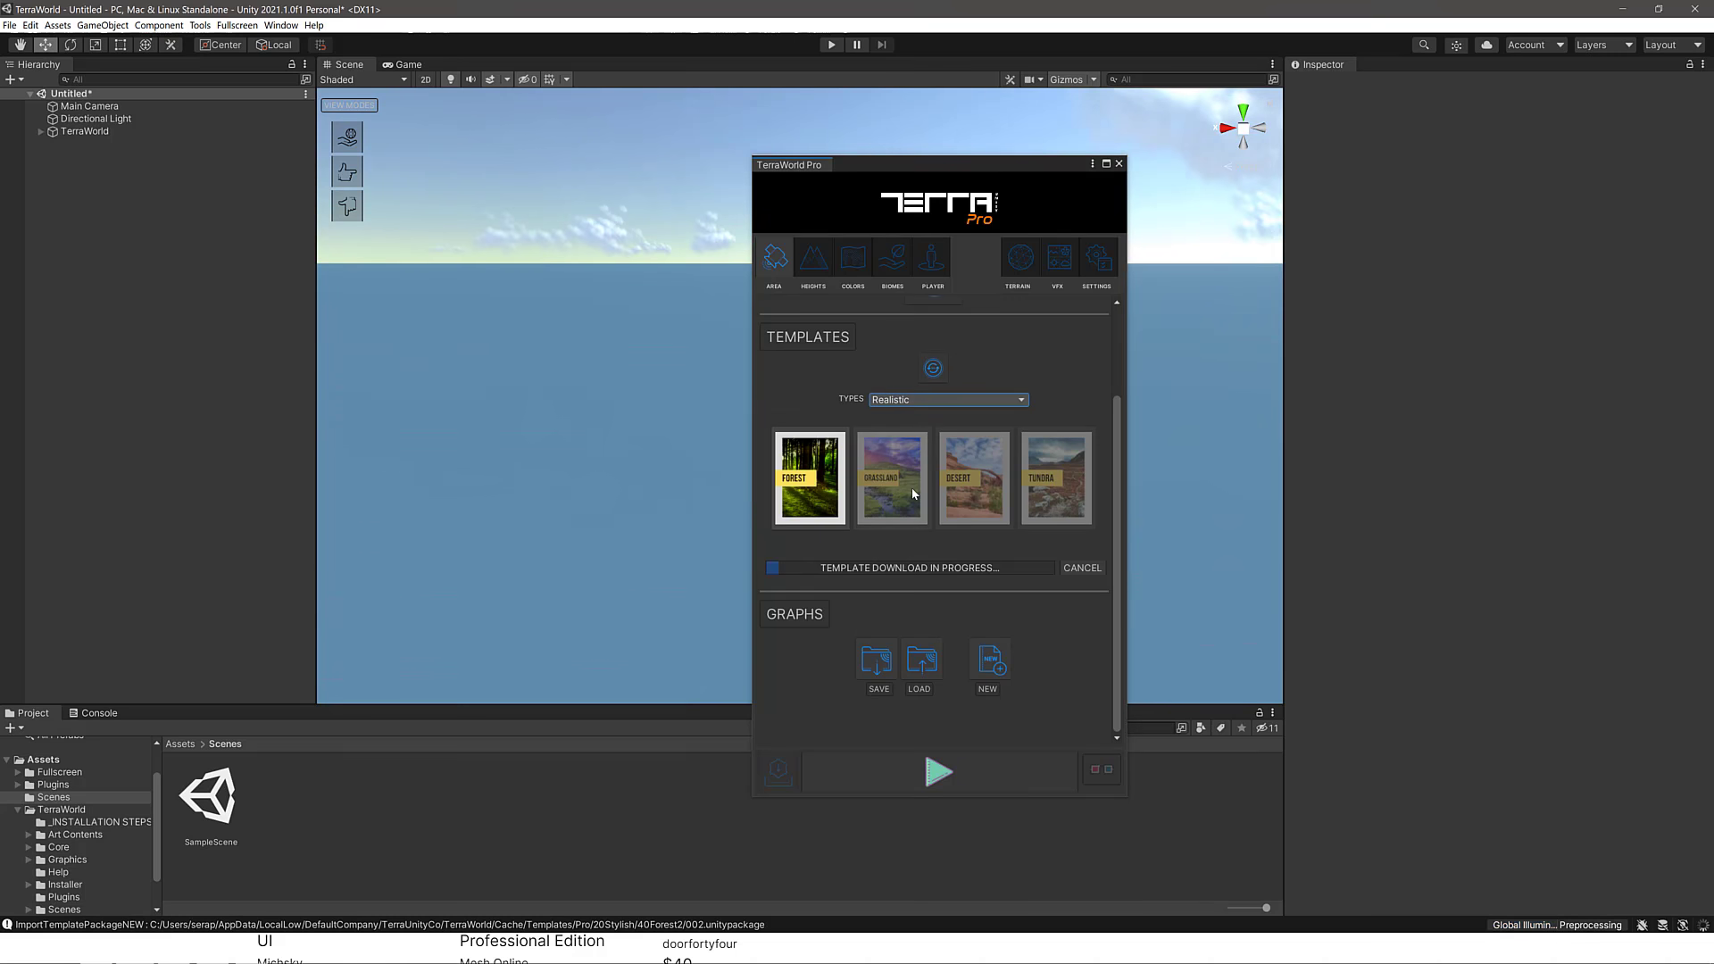
pyautogui.moveTo(913, 494)
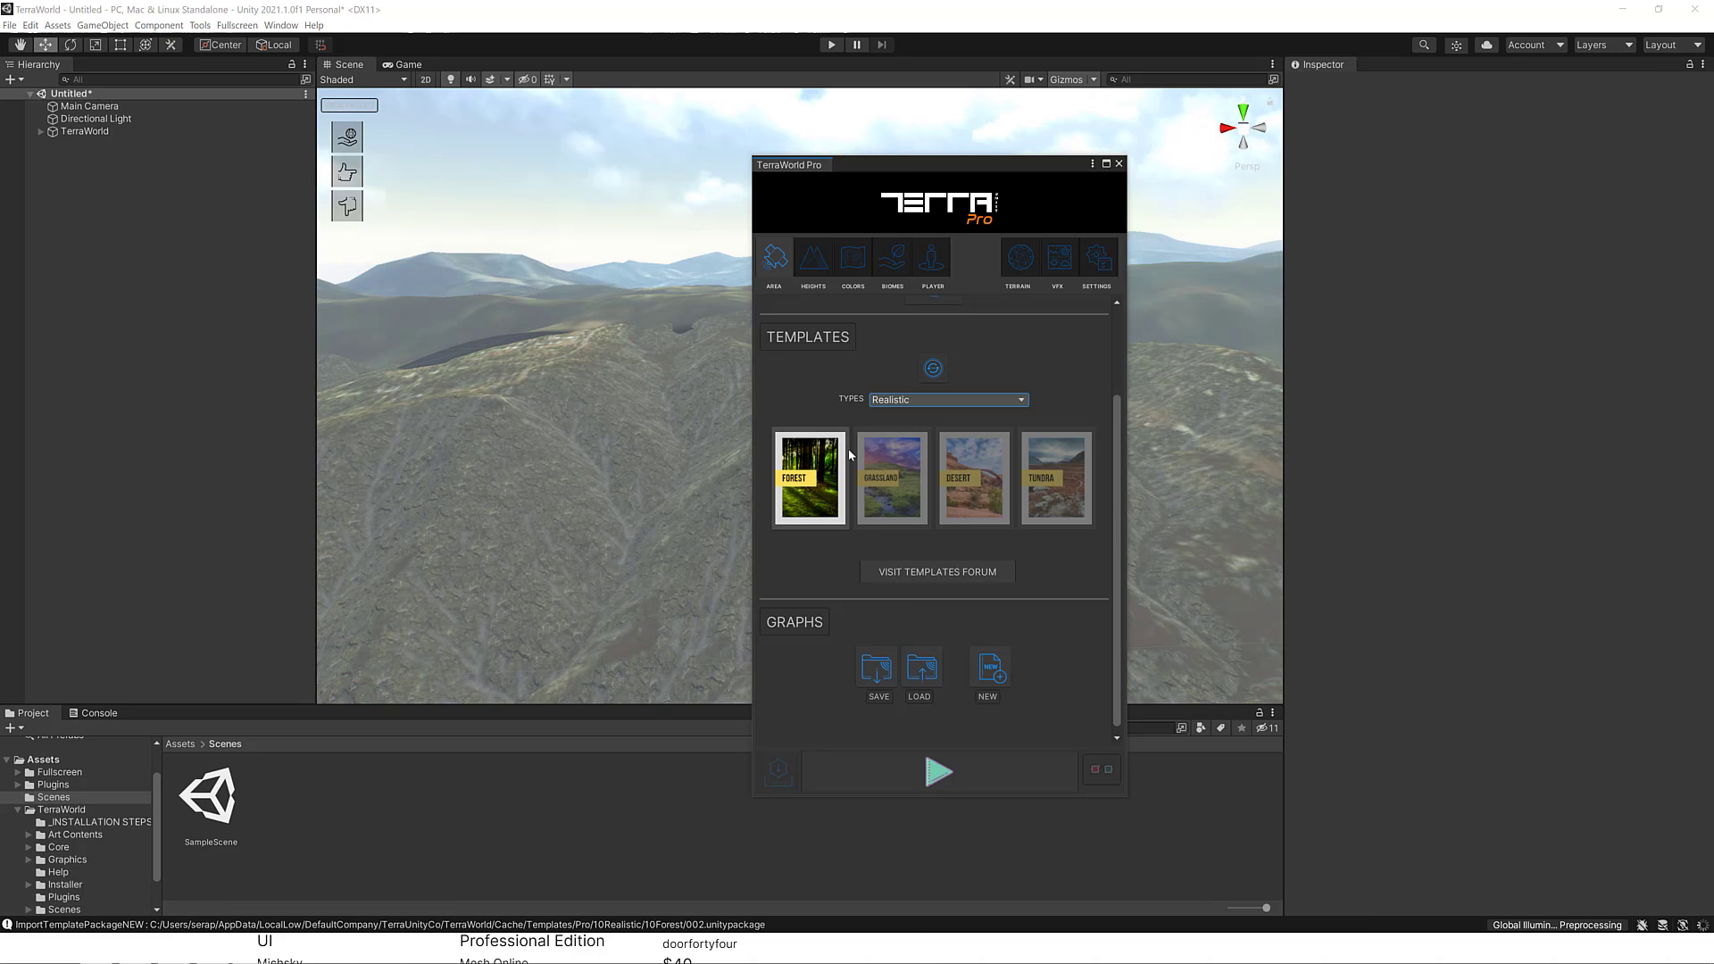
pyautogui.moveTo(848, 454)
pyautogui.moveTo(1010, 168); pyautogui.dragTo(1566, 221)
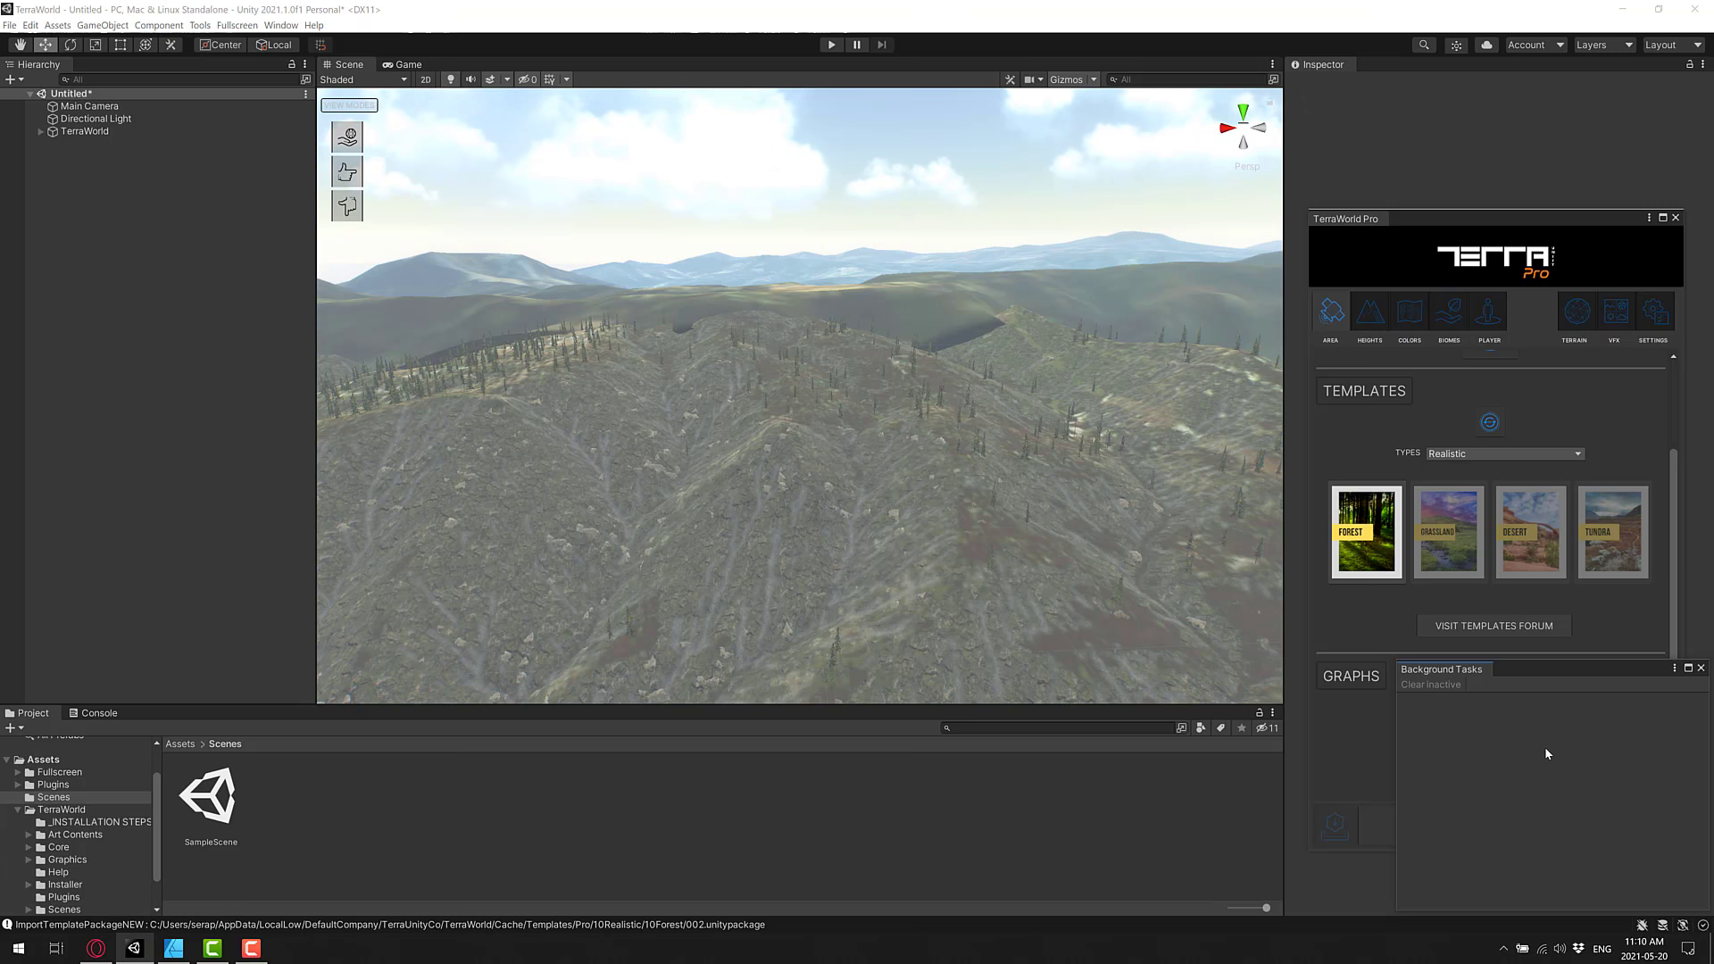
pyautogui.click(1702, 669)
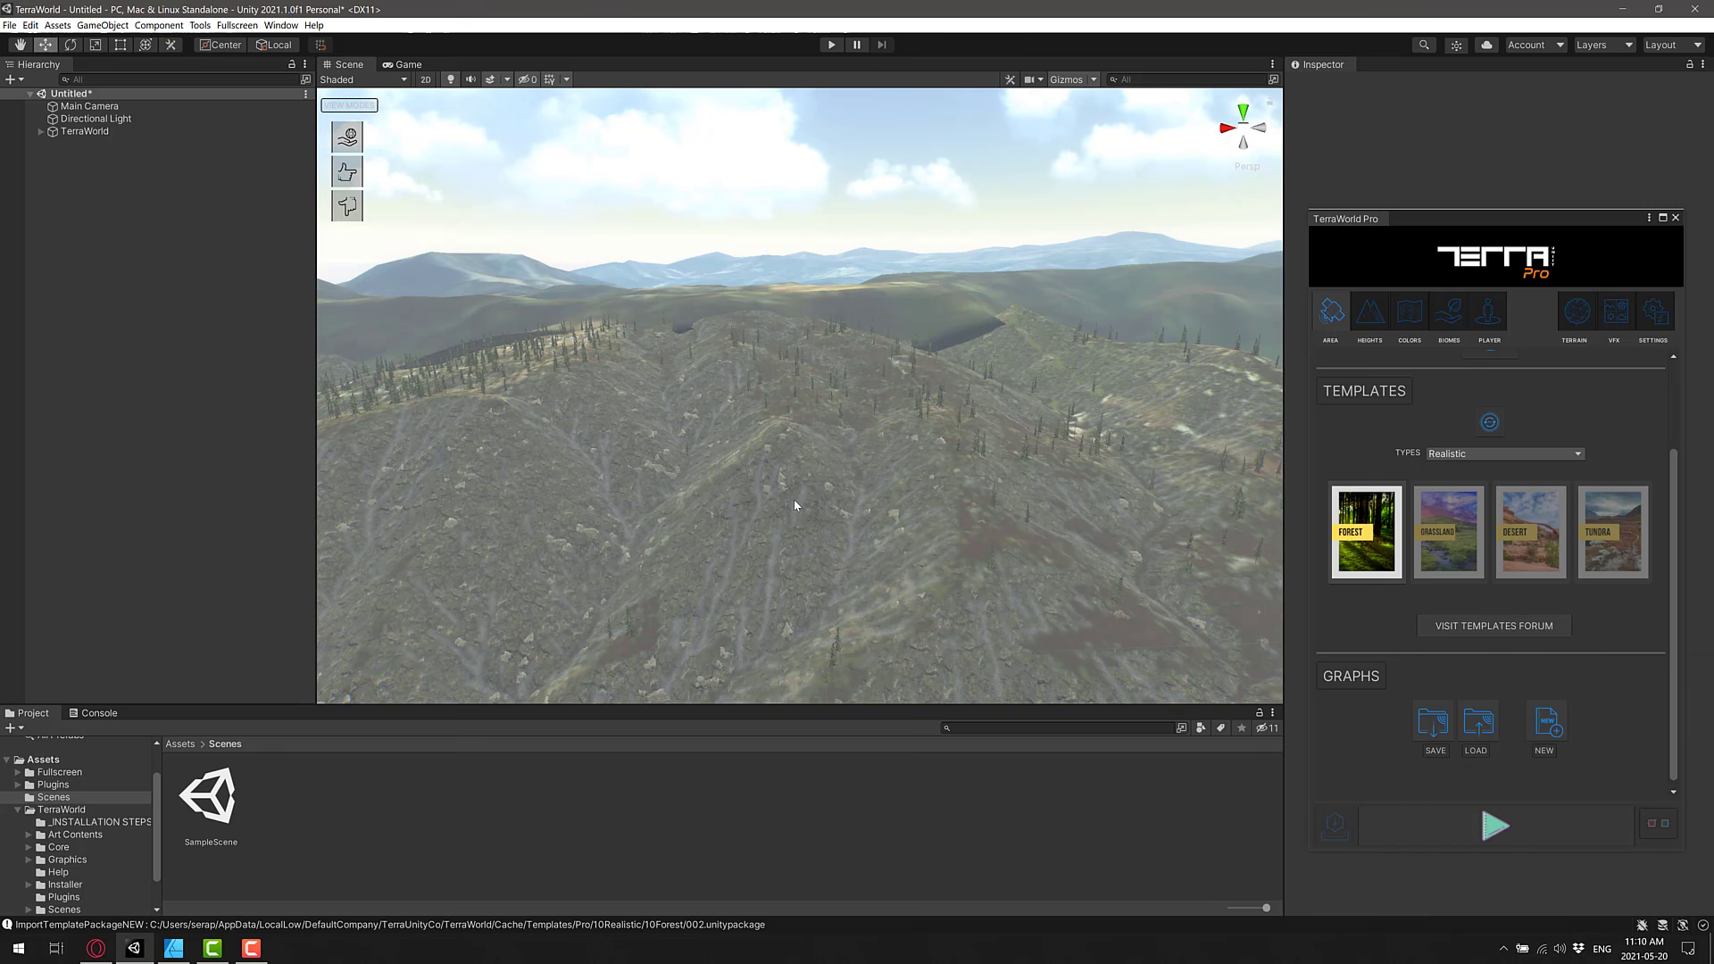
pyautogui.moveTo(794, 504); pyautogui.dragTo(1125, 462, button='right')
pyautogui.scroll(2, 934, 553)
# Regenerate the terrain from the Miscellaneous Minecraft template and look over the blocky mountains in the Scene view.
pyautogui.click(1480, 454)
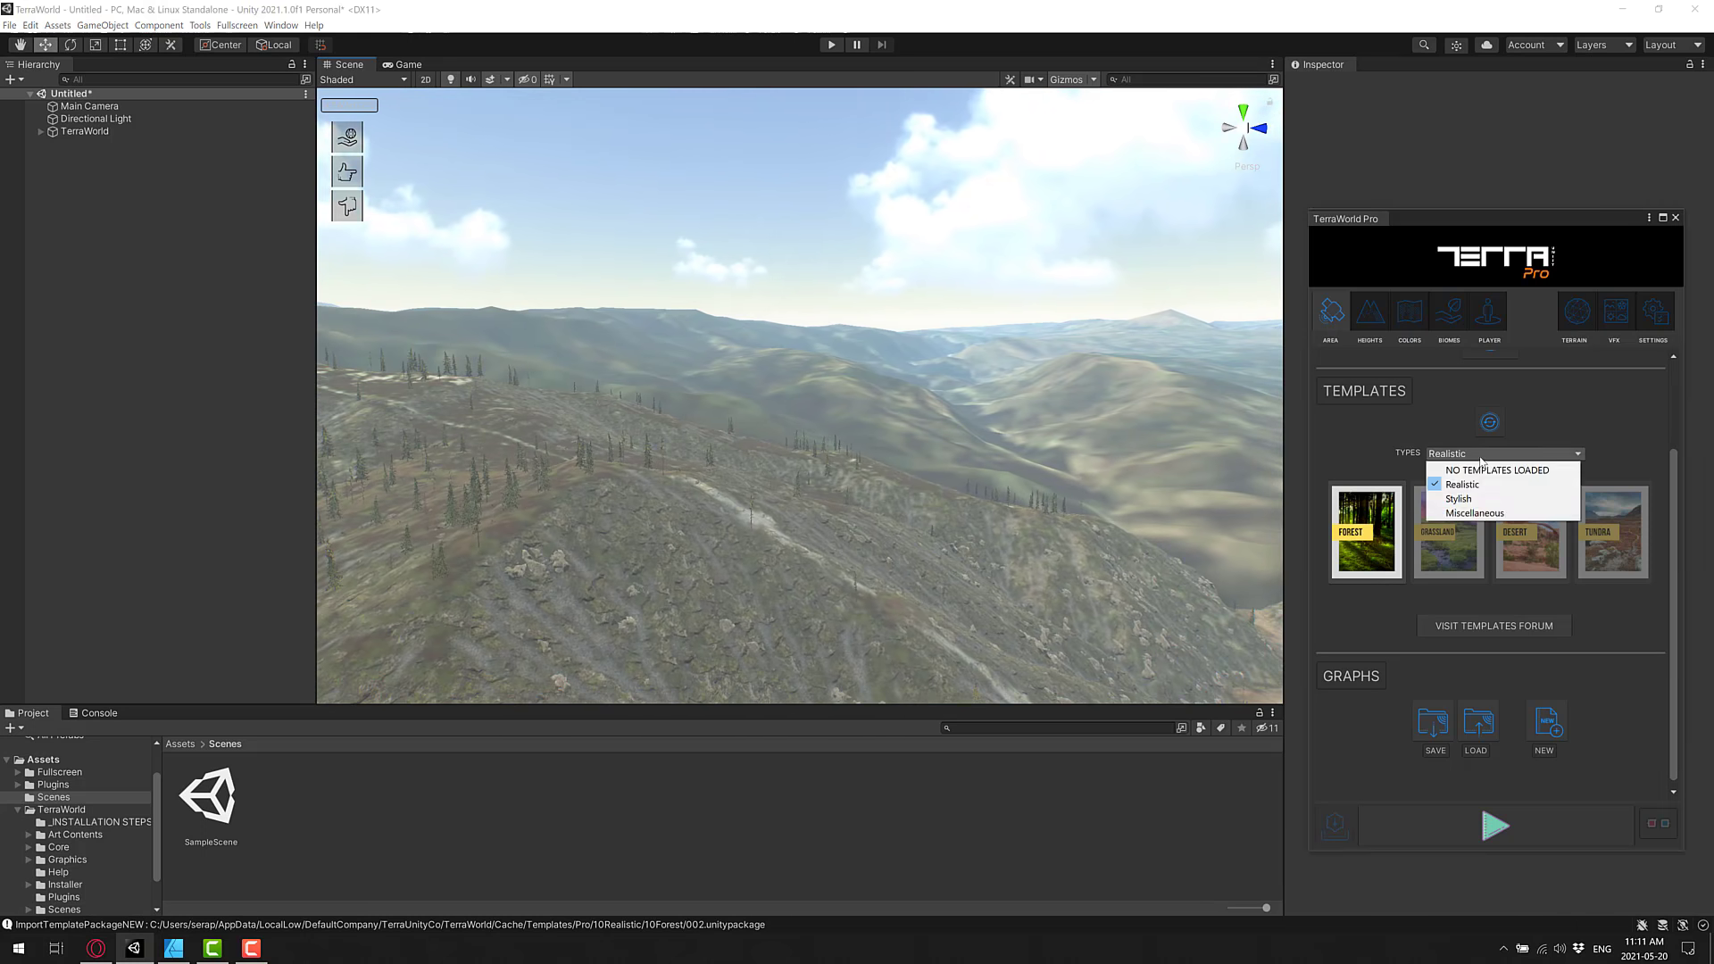
pyautogui.click(1473, 514)
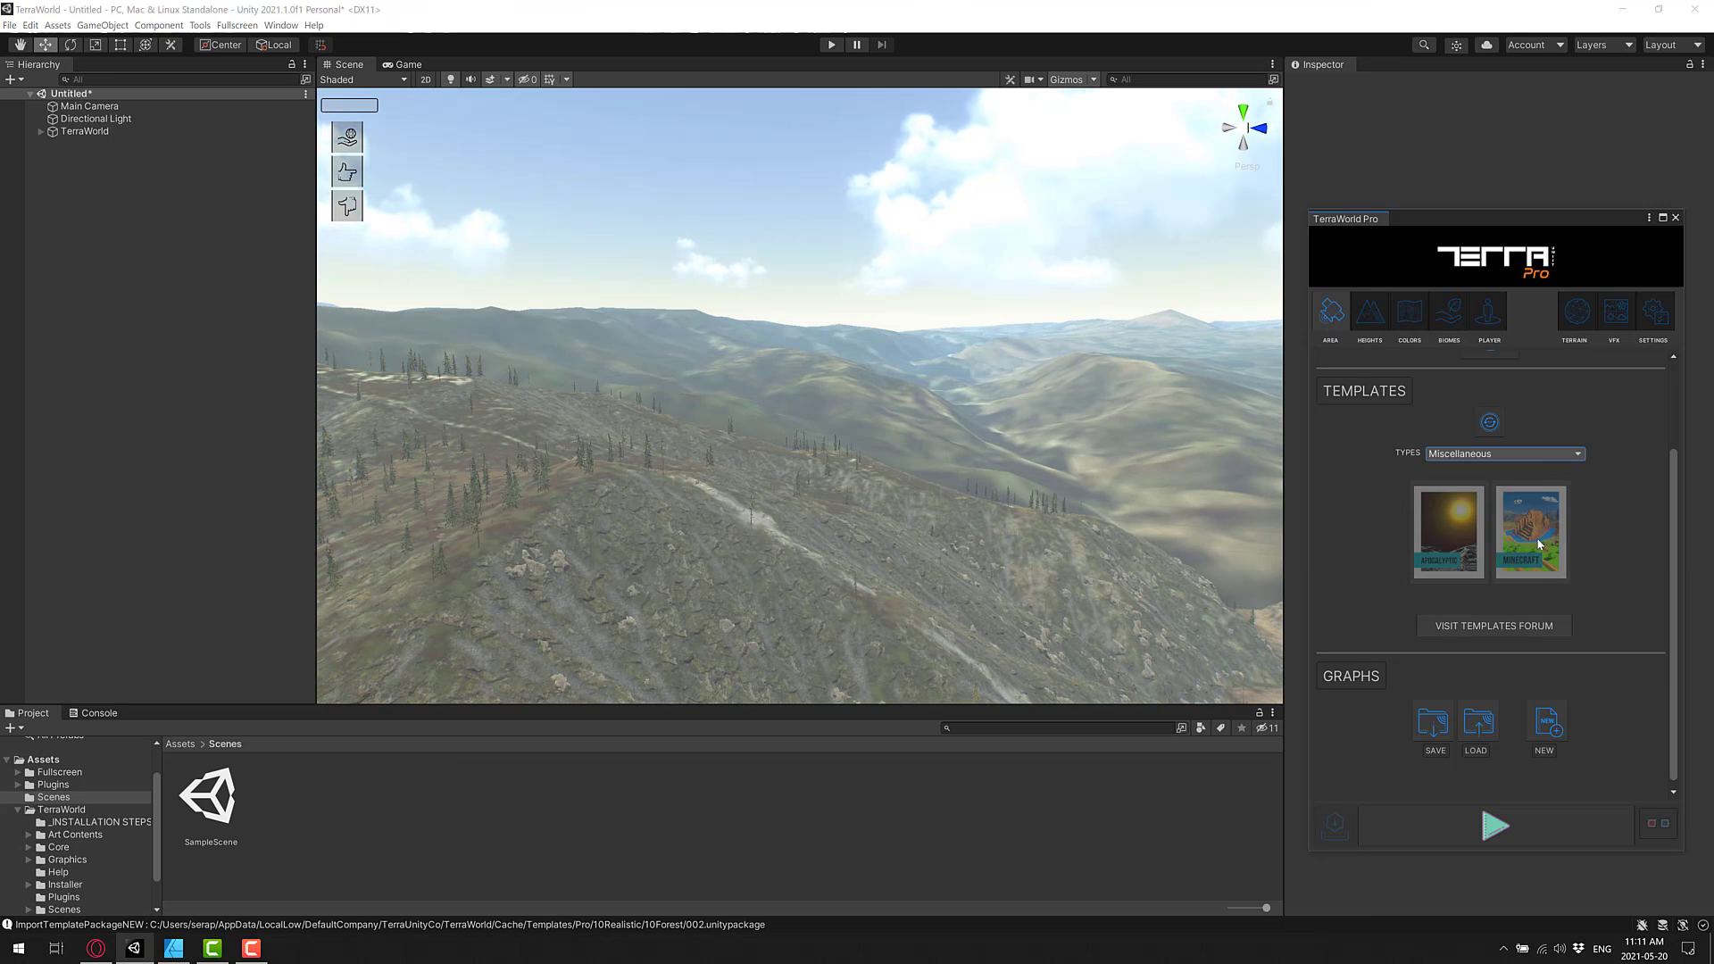
pyautogui.click(1539, 544)
pyautogui.click(901, 498)
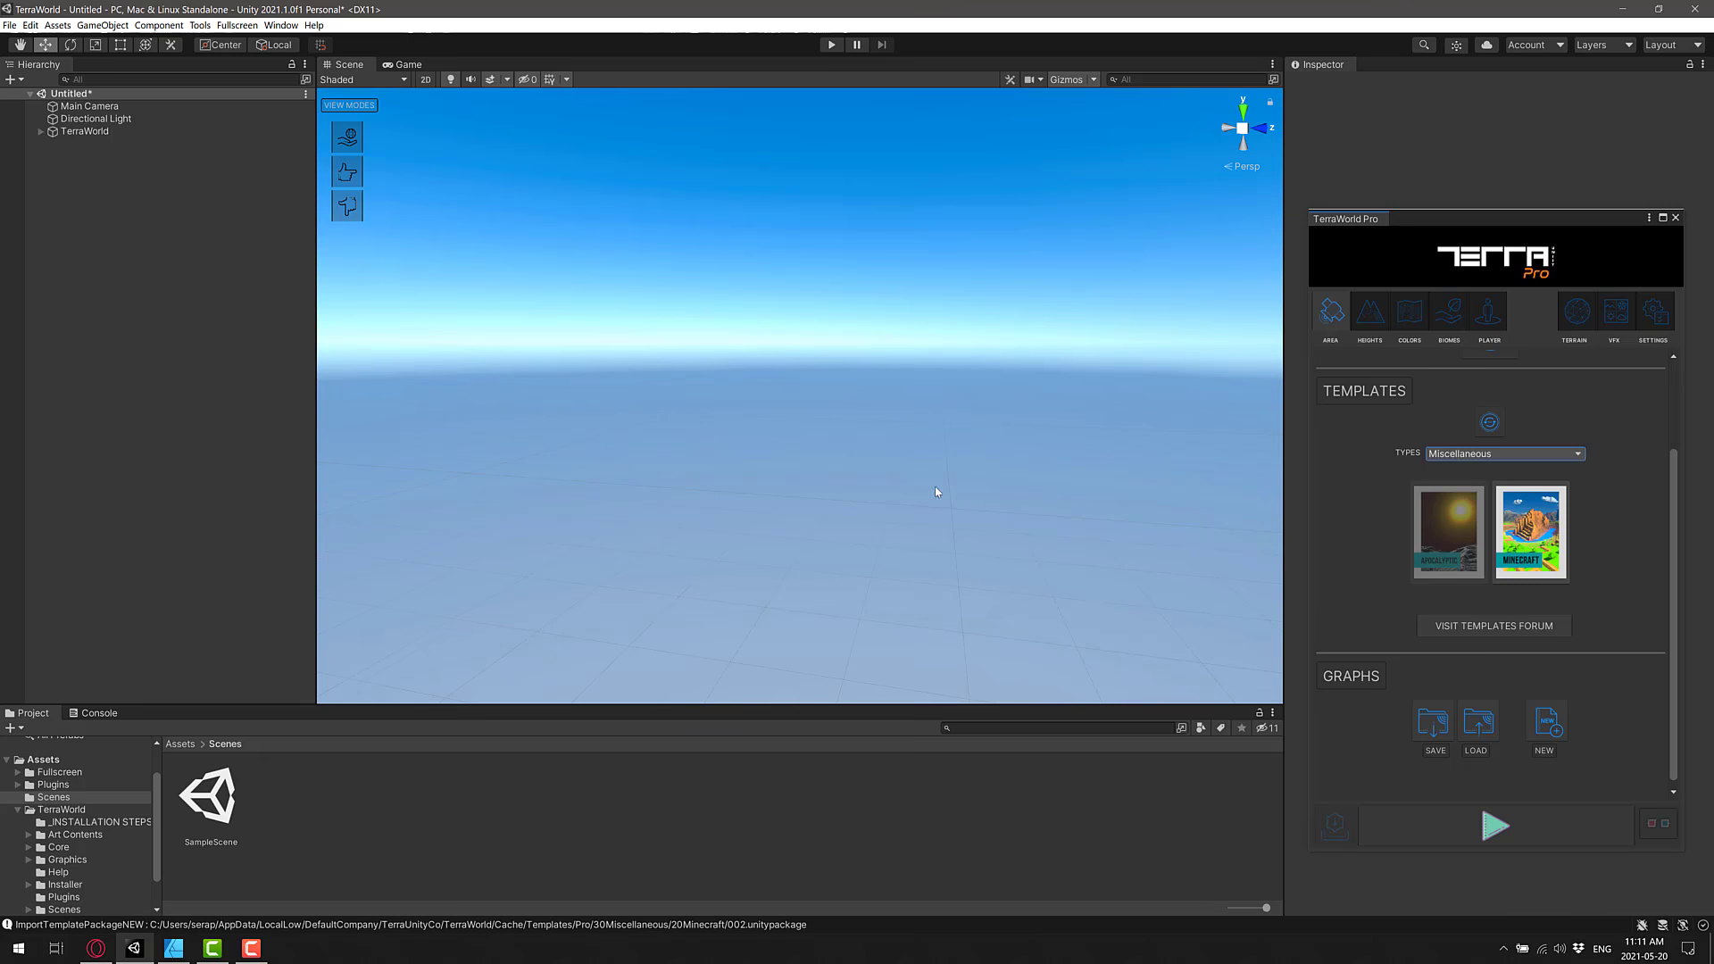
pyautogui.moveTo(937, 490); pyautogui.dragTo(806, 339, button='right')
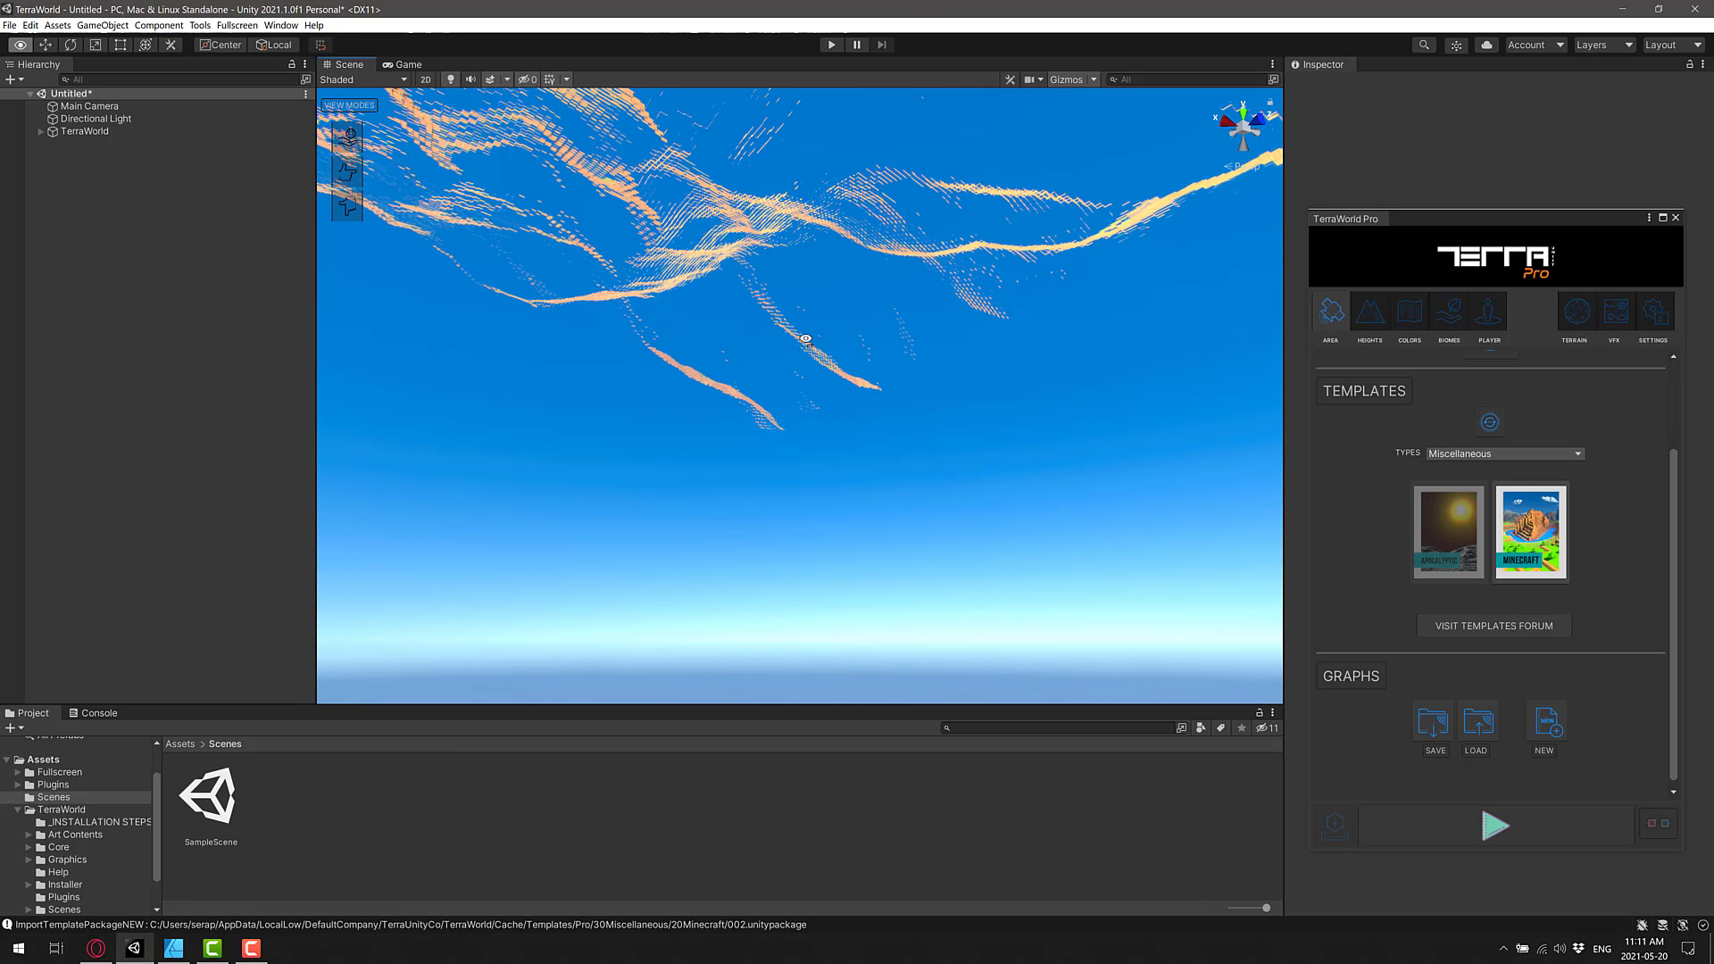
pyautogui.moveTo(806, 338); pyautogui.dragTo(676, 341, button='right')
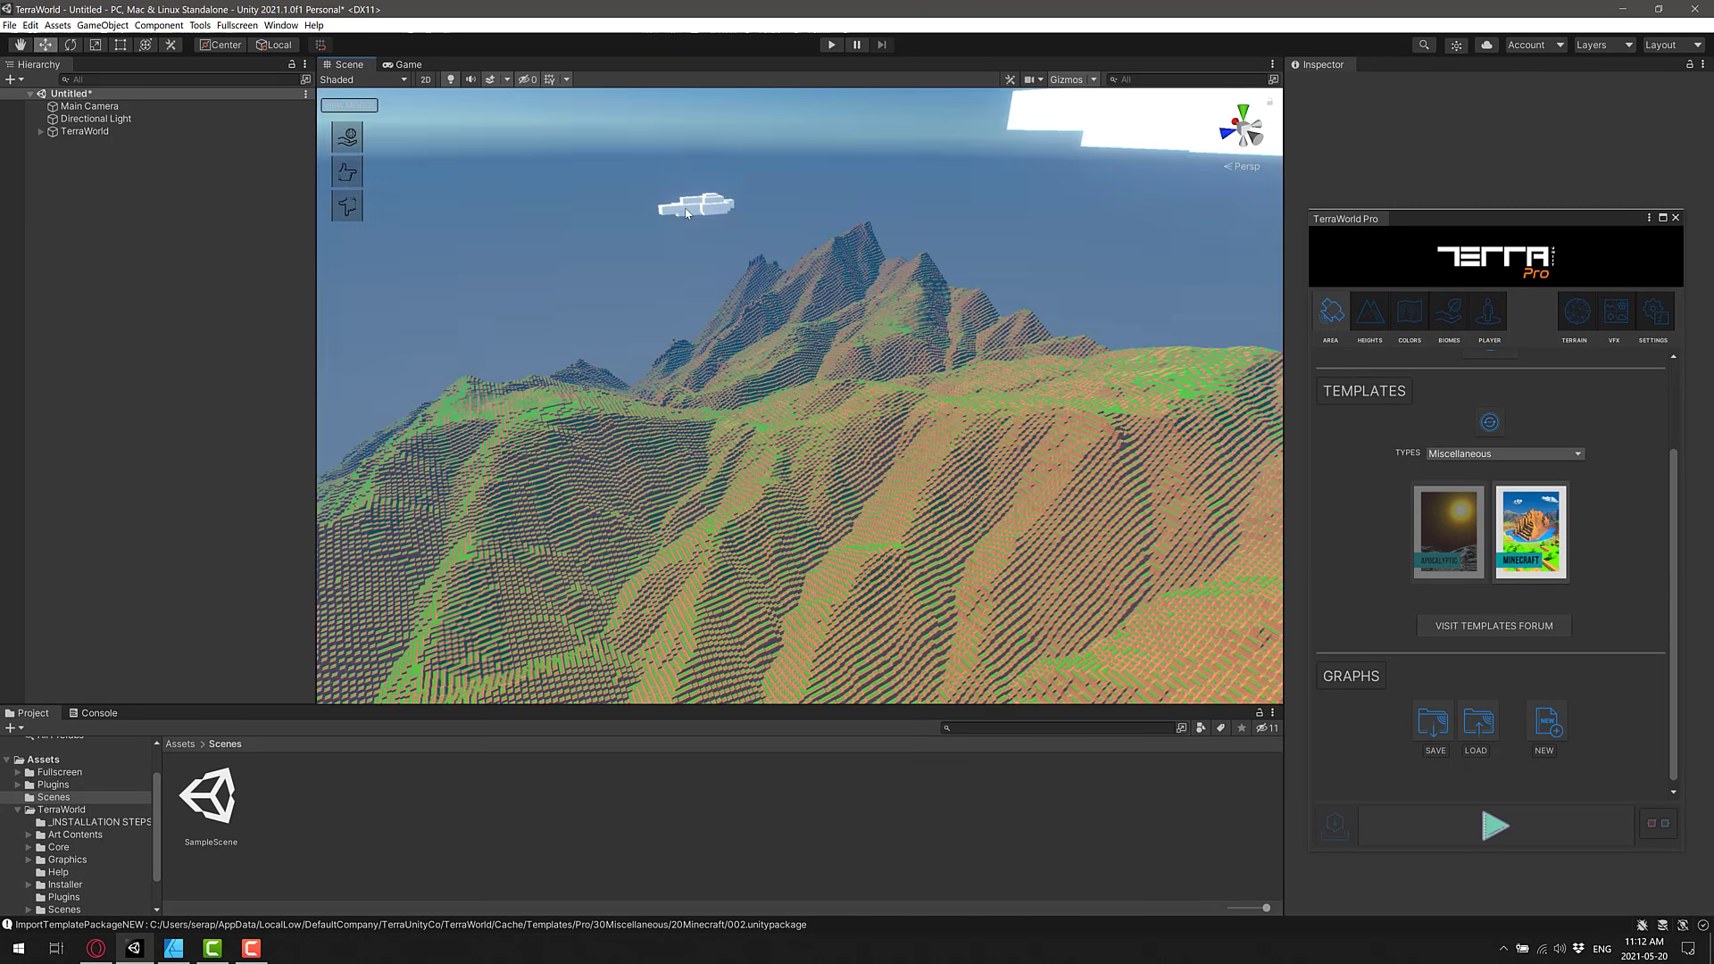
pyautogui.moveTo(870, 308); pyautogui.dragTo(1008, 388, button='right')
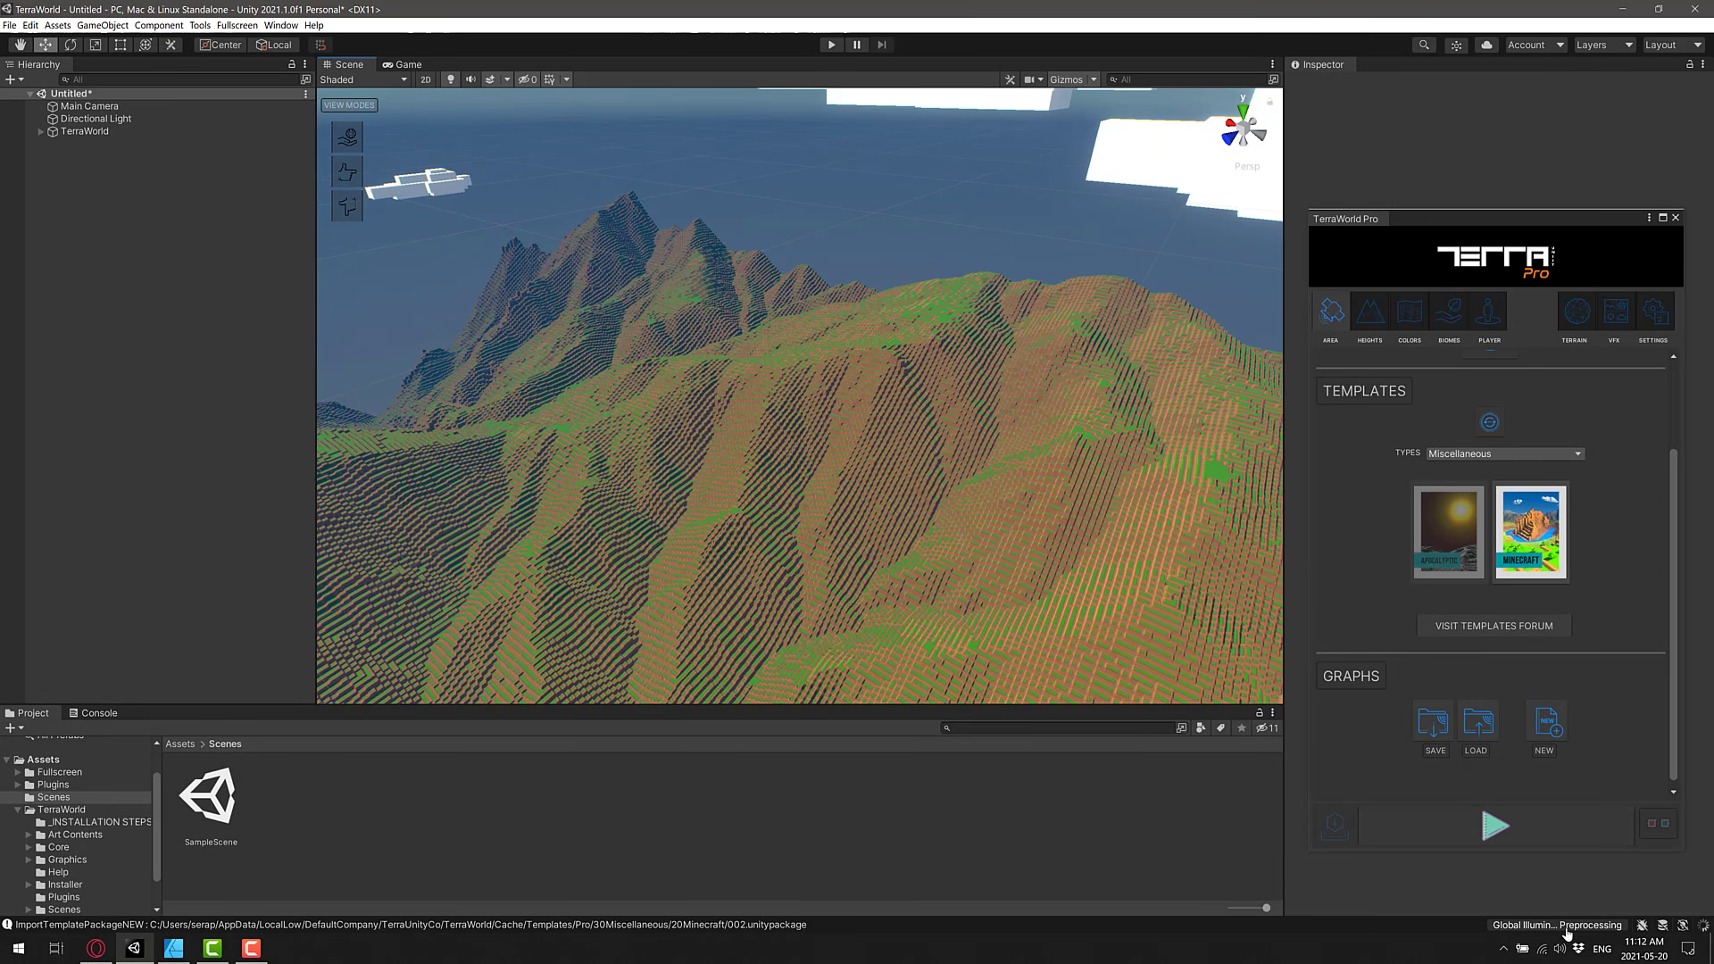
# Regenerate the terrain from the second Forest template of the Stylish type.
pyautogui.click(1562, 455)
pyautogui.click(1463, 497)
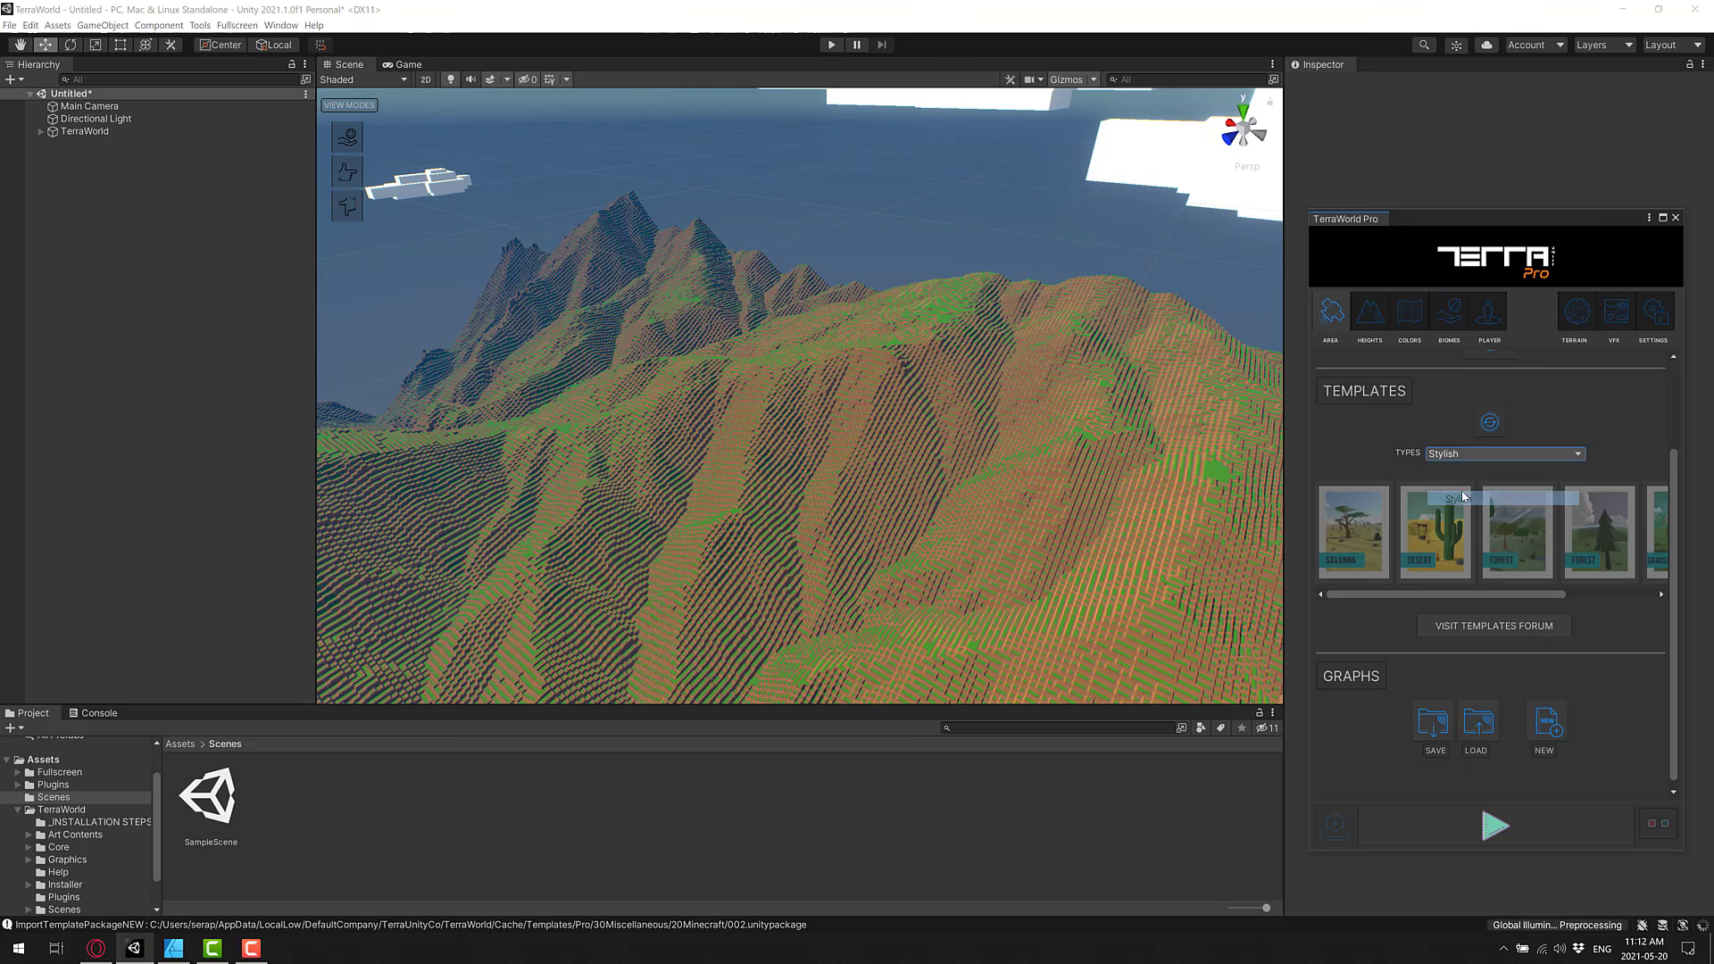
pyautogui.click(1535, 520)
pyautogui.click(976, 500)
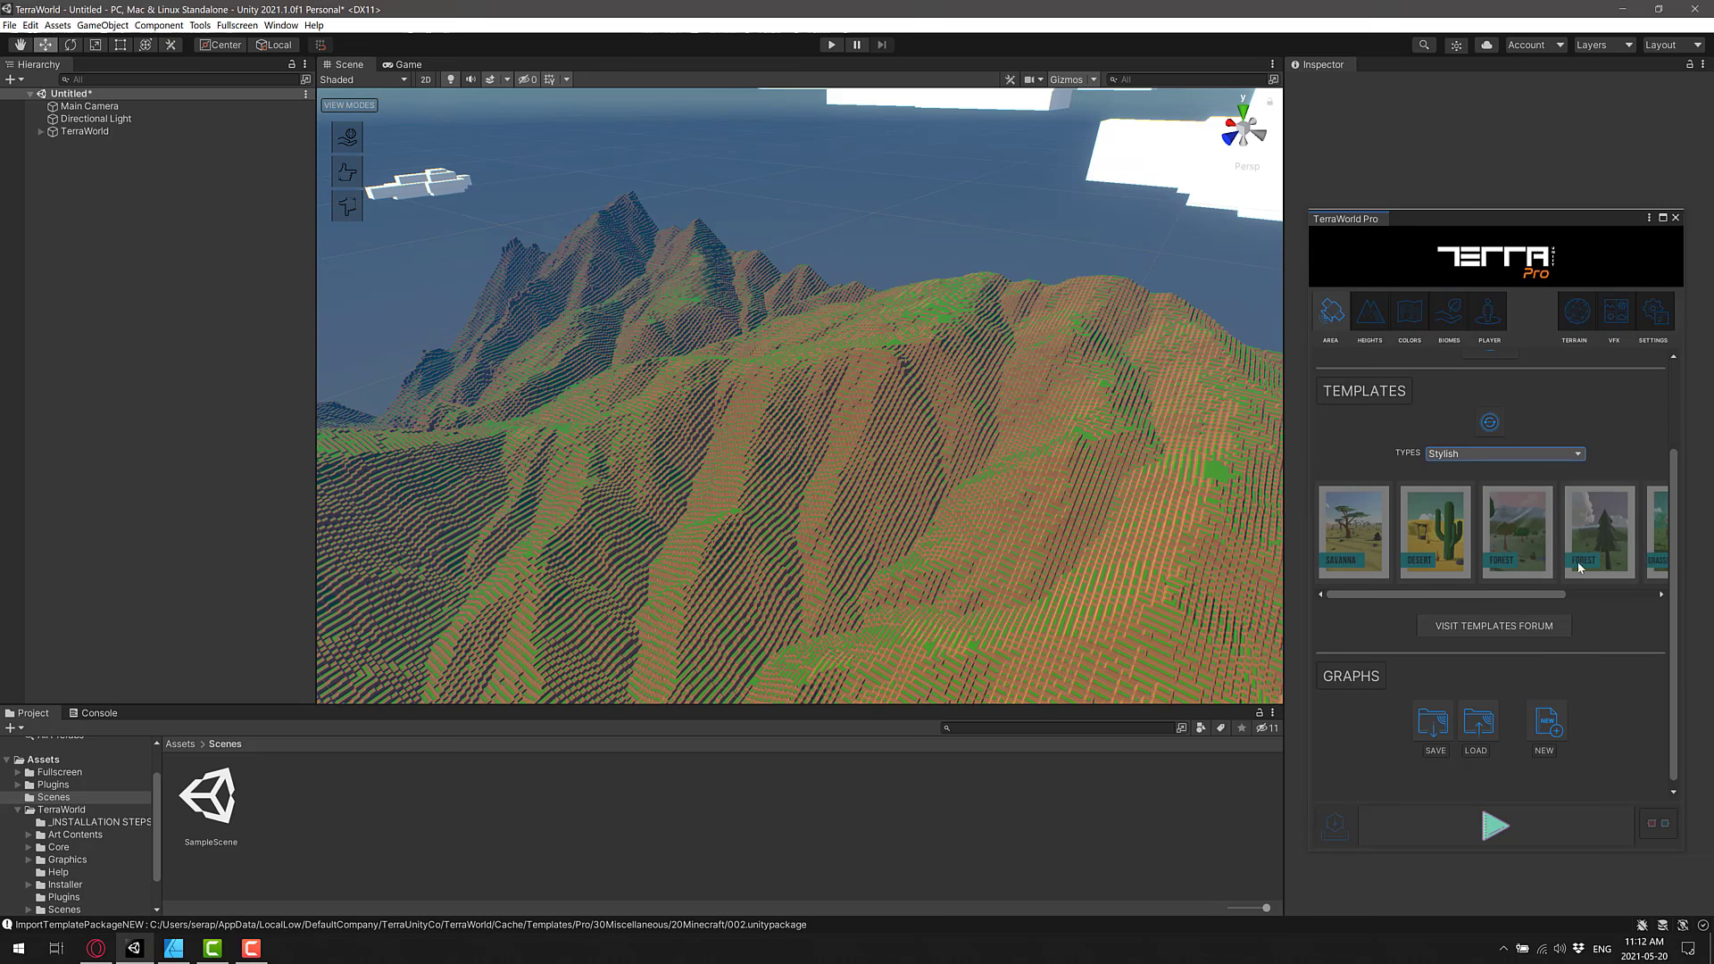
pyautogui.click(1590, 542)
pyautogui.click(912, 501)
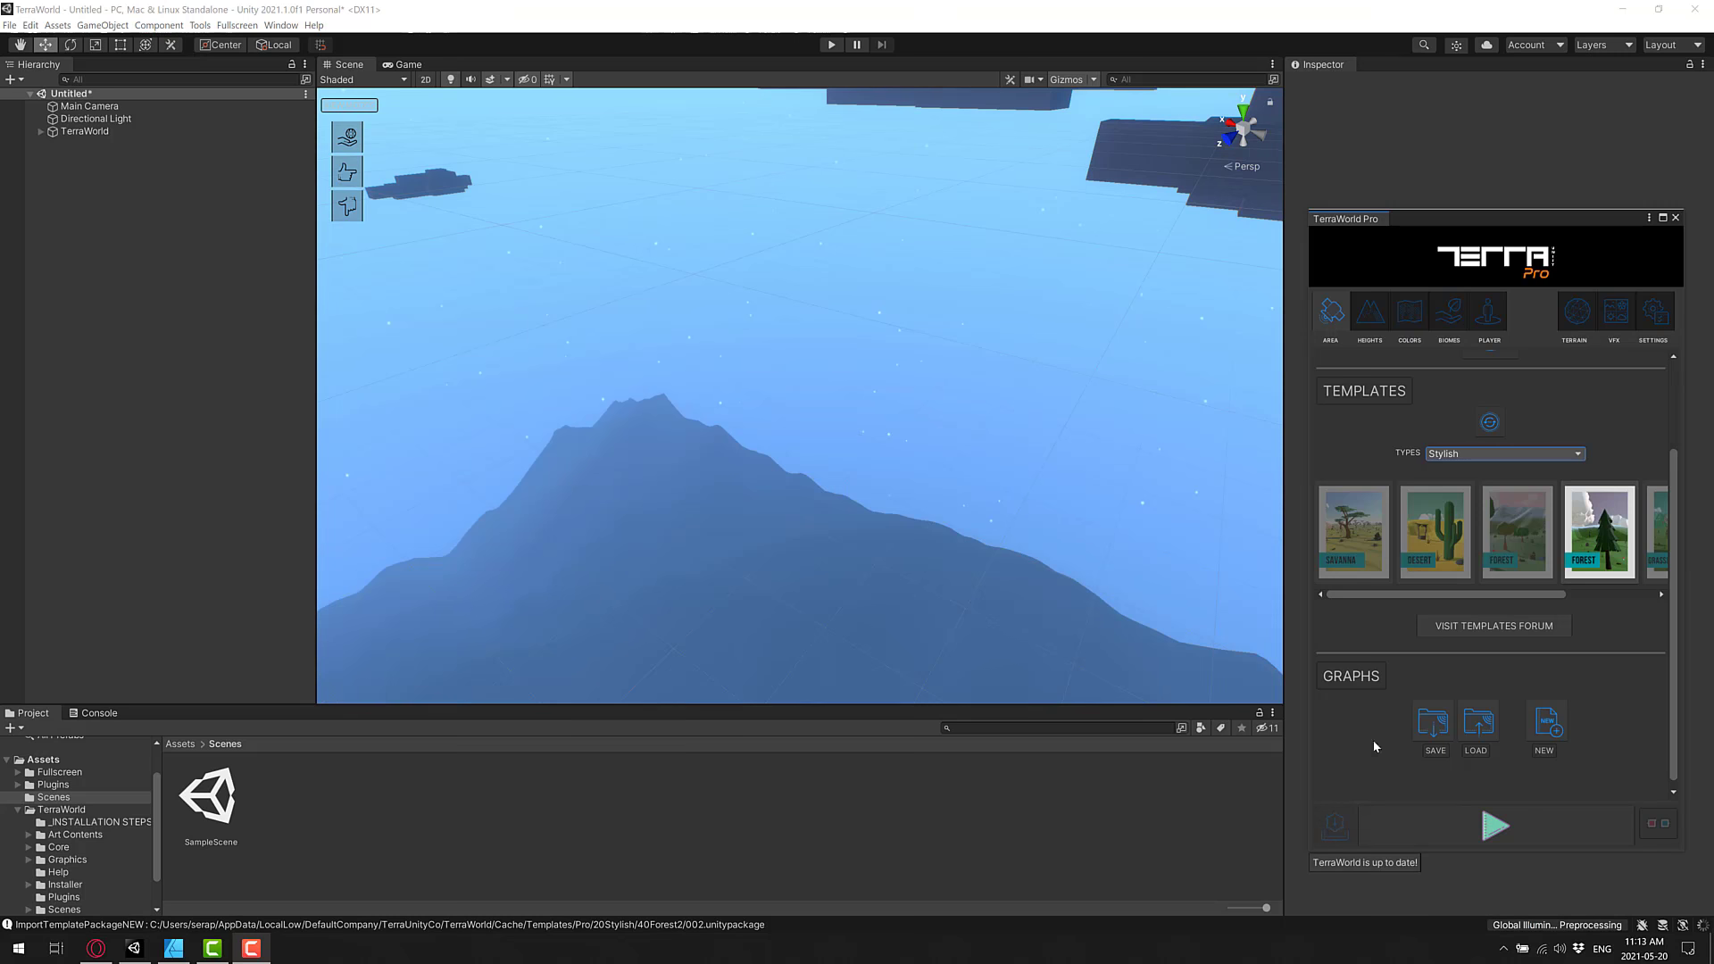
# Look over the generated stylised hills and clouds in the Scene view and open the Console log.
pyautogui.moveTo(925, 527); pyautogui.dragTo(464, 357, button='right')
pyautogui.scroll(2, 723, 592)
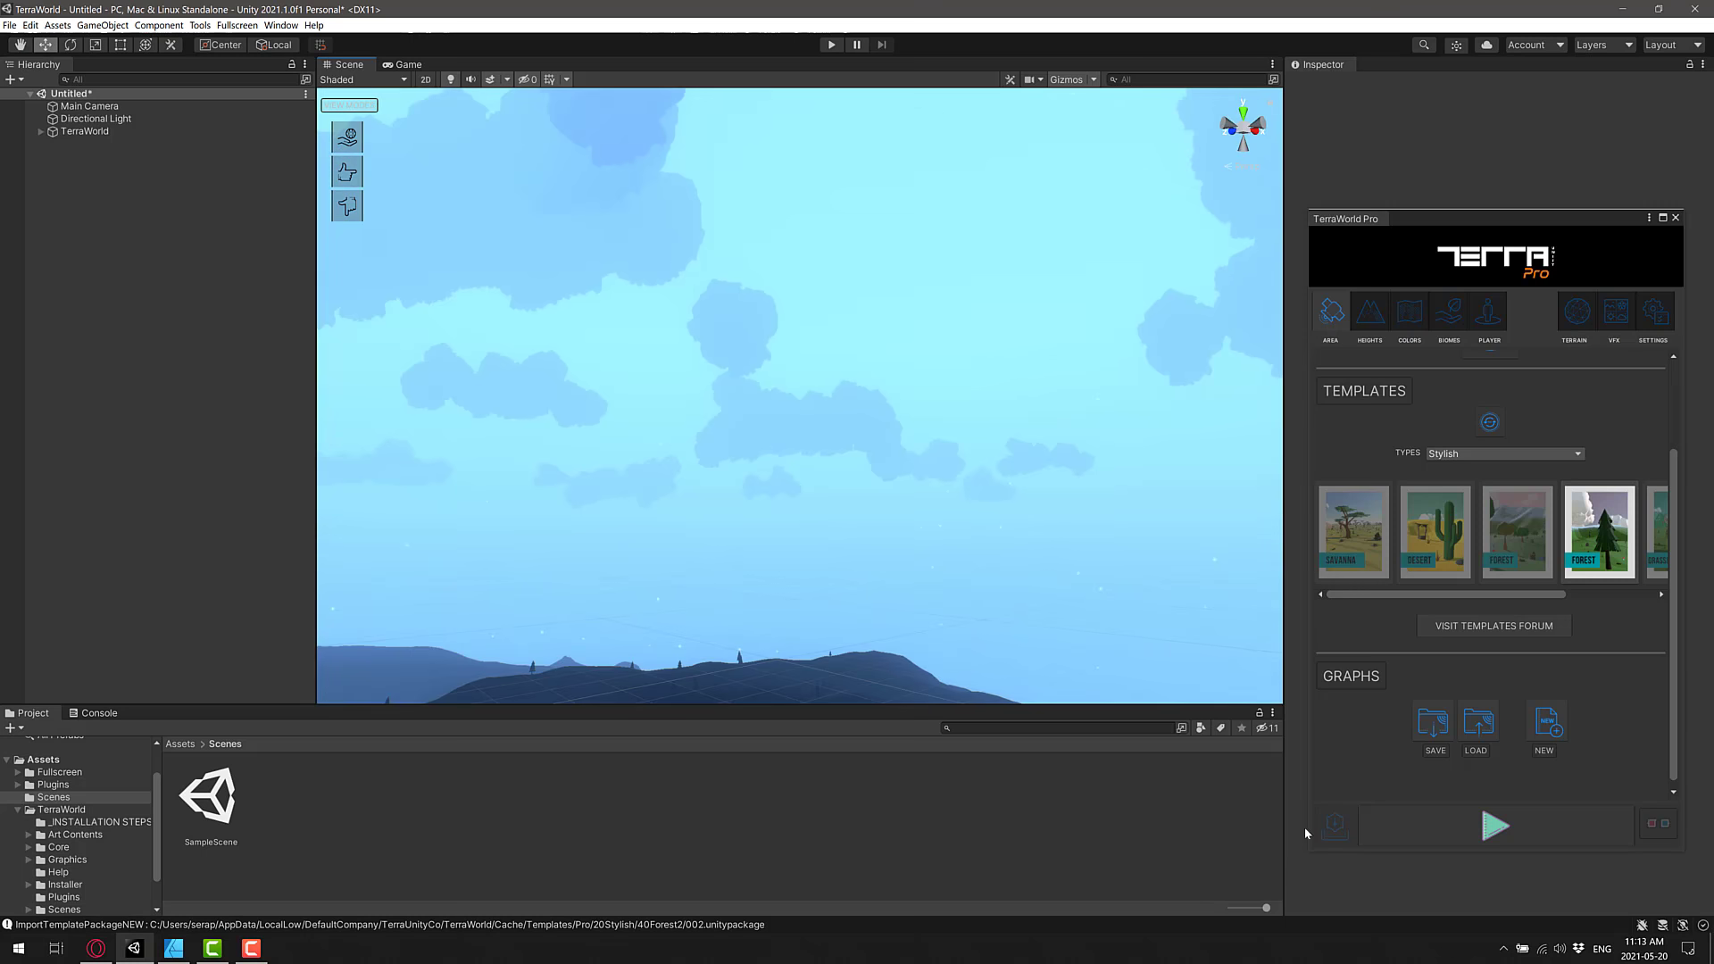
pyautogui.click(1546, 924)
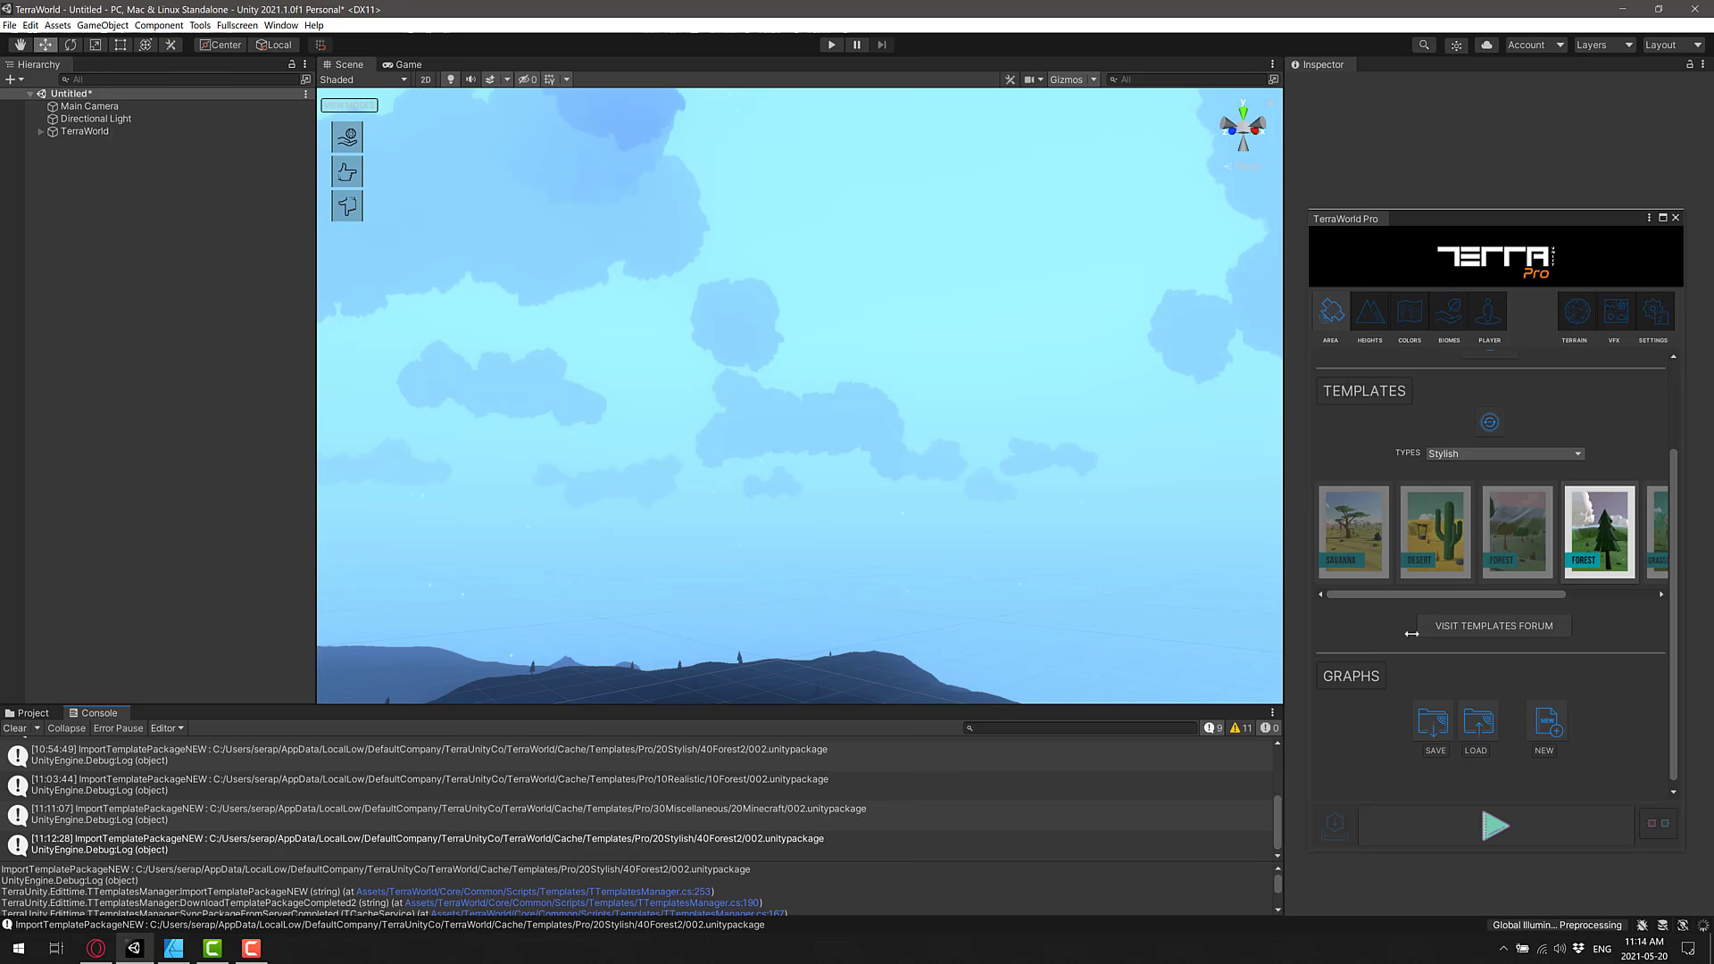
pyautogui.keyDown('alt'); pyautogui.moveTo(1117, 619); pyautogui.dragTo(790, 485); pyautogui.keyUp('alt')
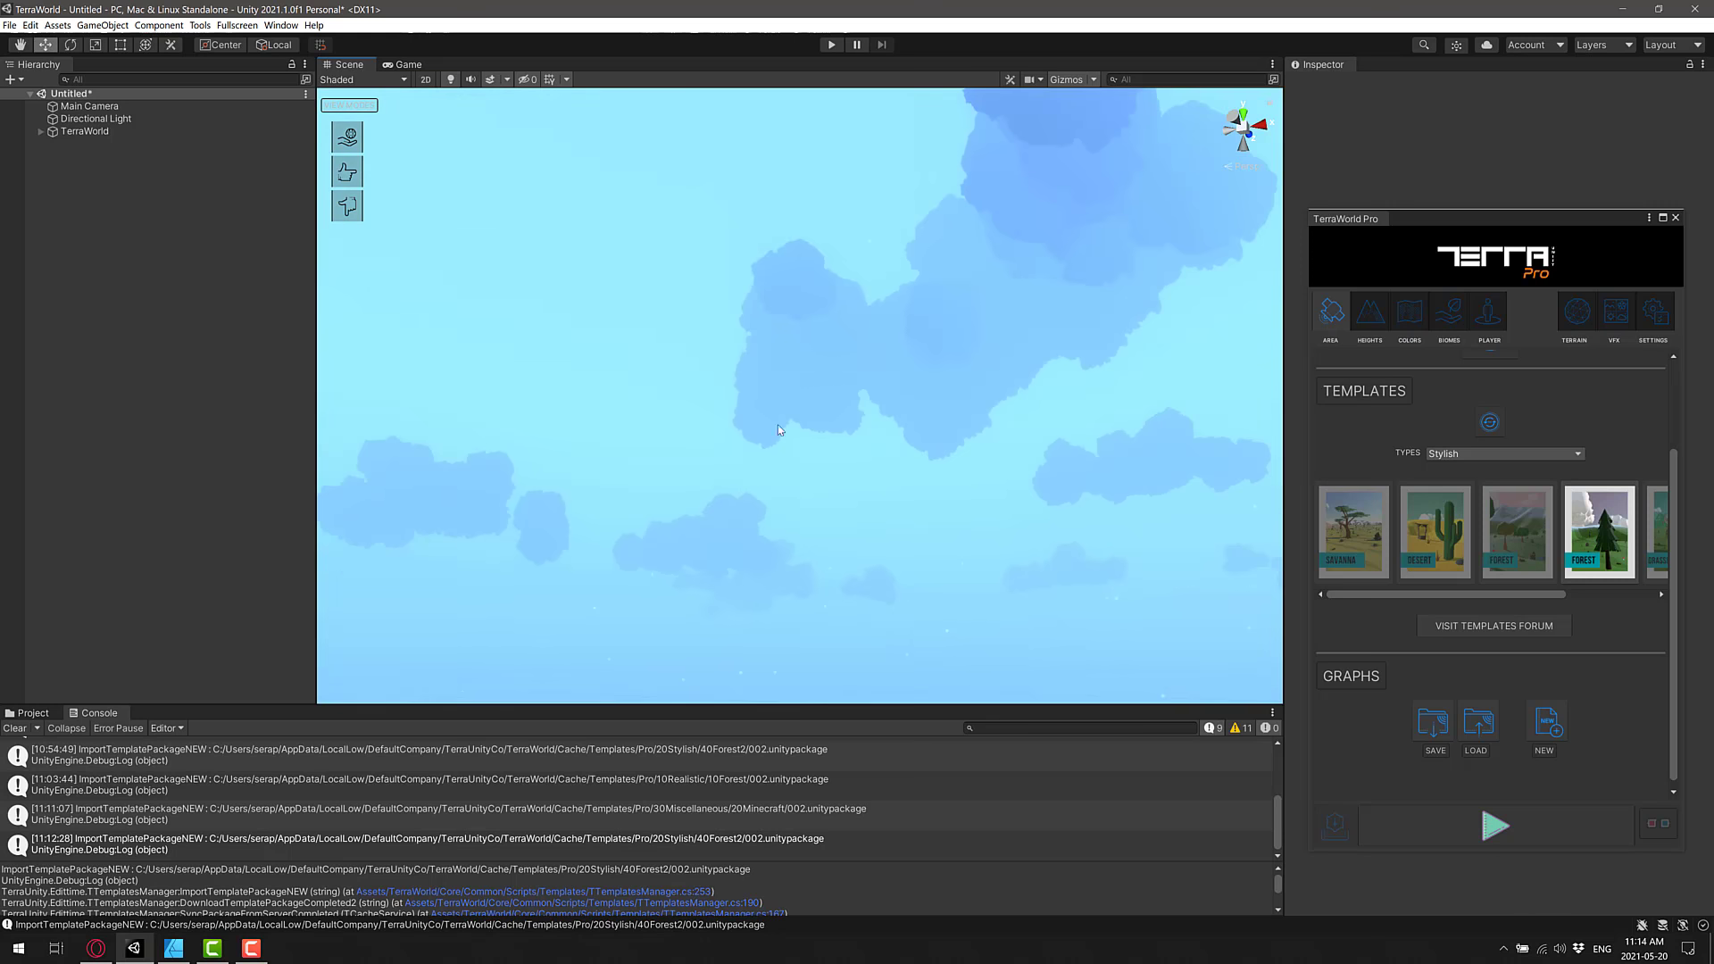
pyautogui.keyDown('alt'); pyautogui.moveTo(1080, 221); pyautogui.dragTo(1022, 437); pyautogui.keyUp('alt')
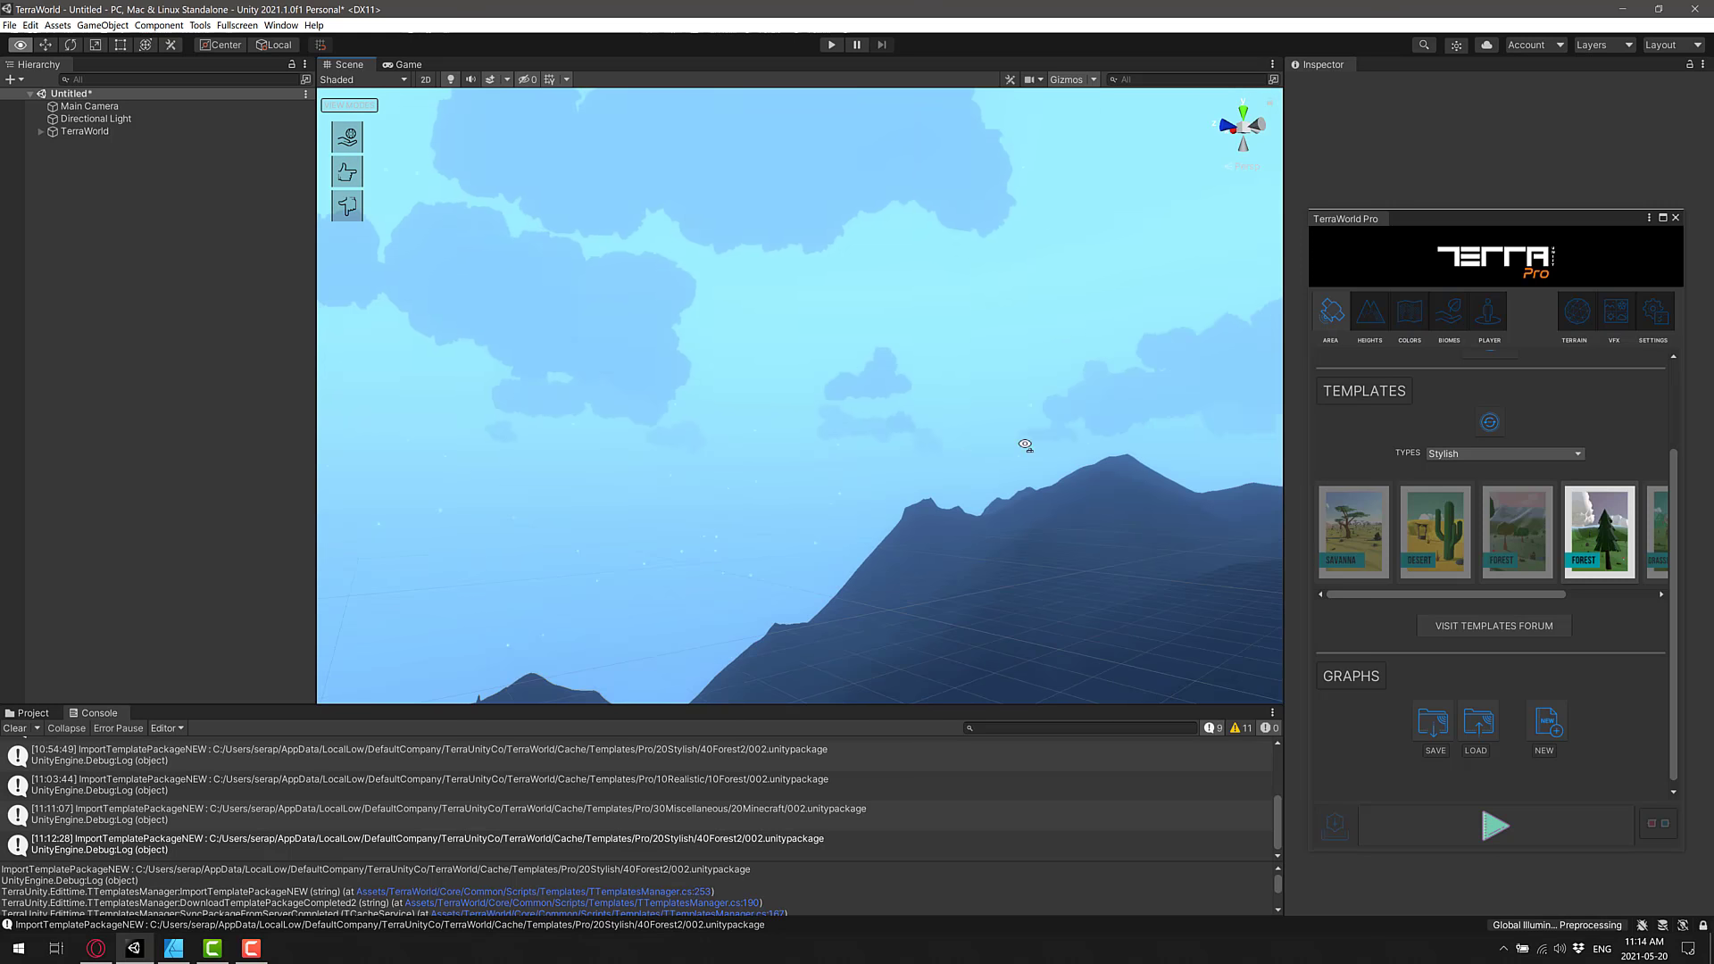
# Browse TerraWorld's Miscellaneous, Stylish and Realistic template types.
pyautogui.click(1545, 456)
pyautogui.click(1477, 513)
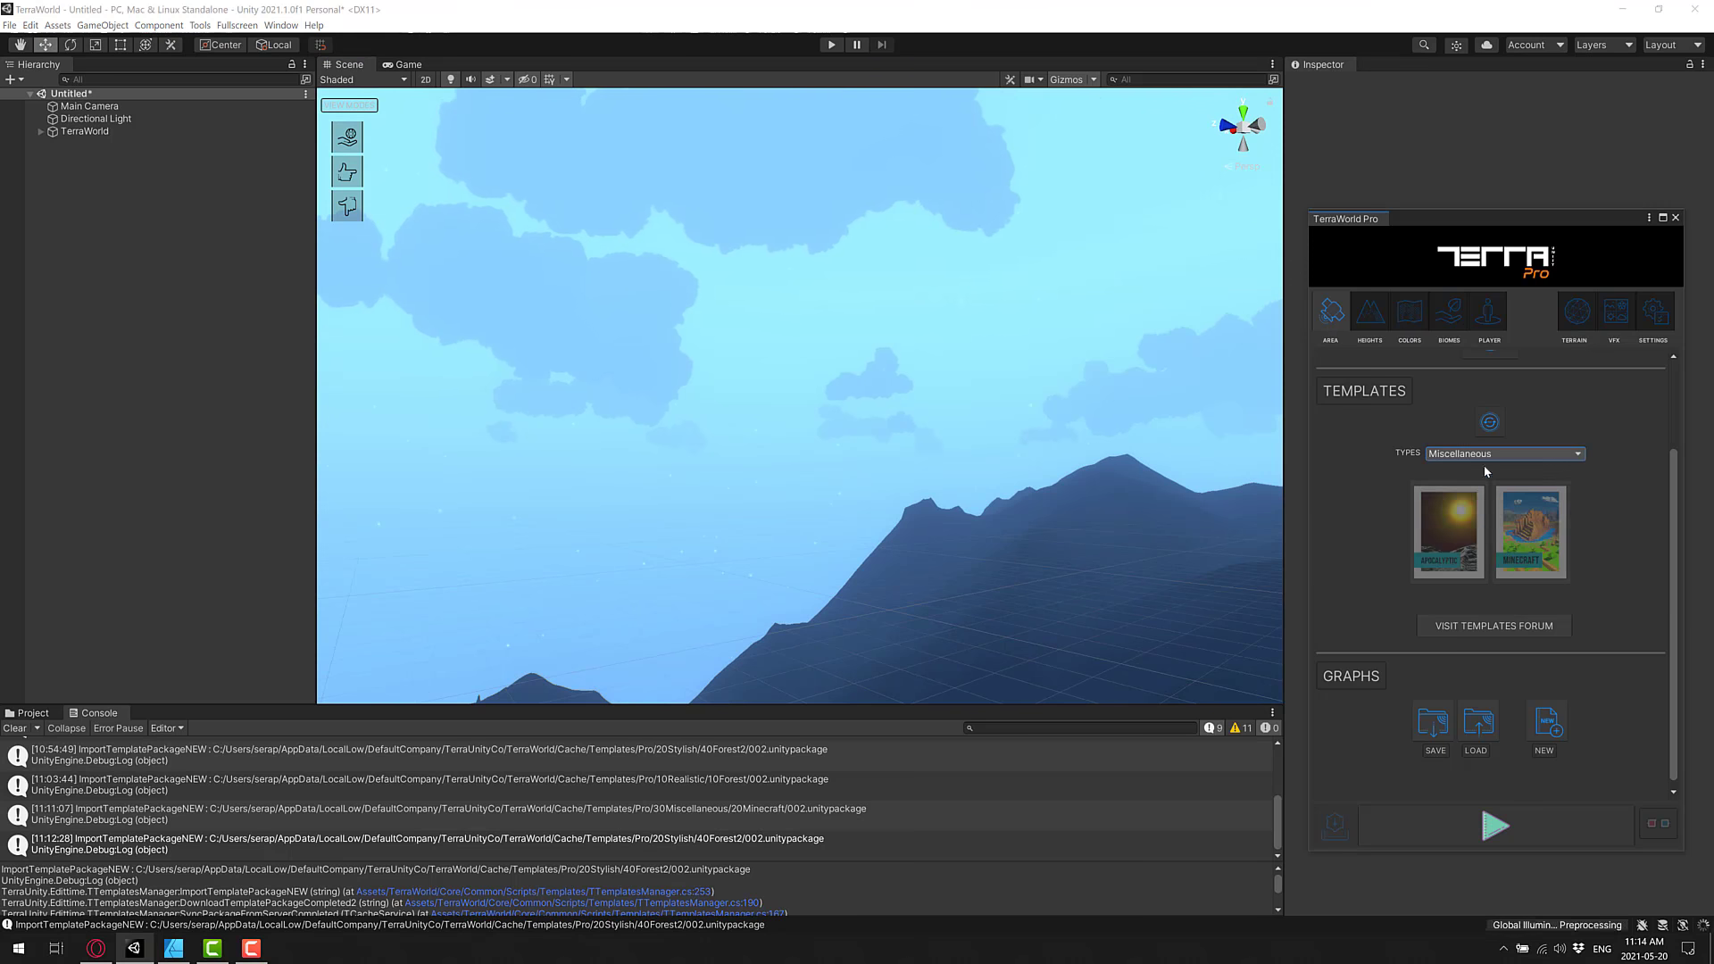
pyautogui.click(1487, 457)
pyautogui.click(1471, 498)
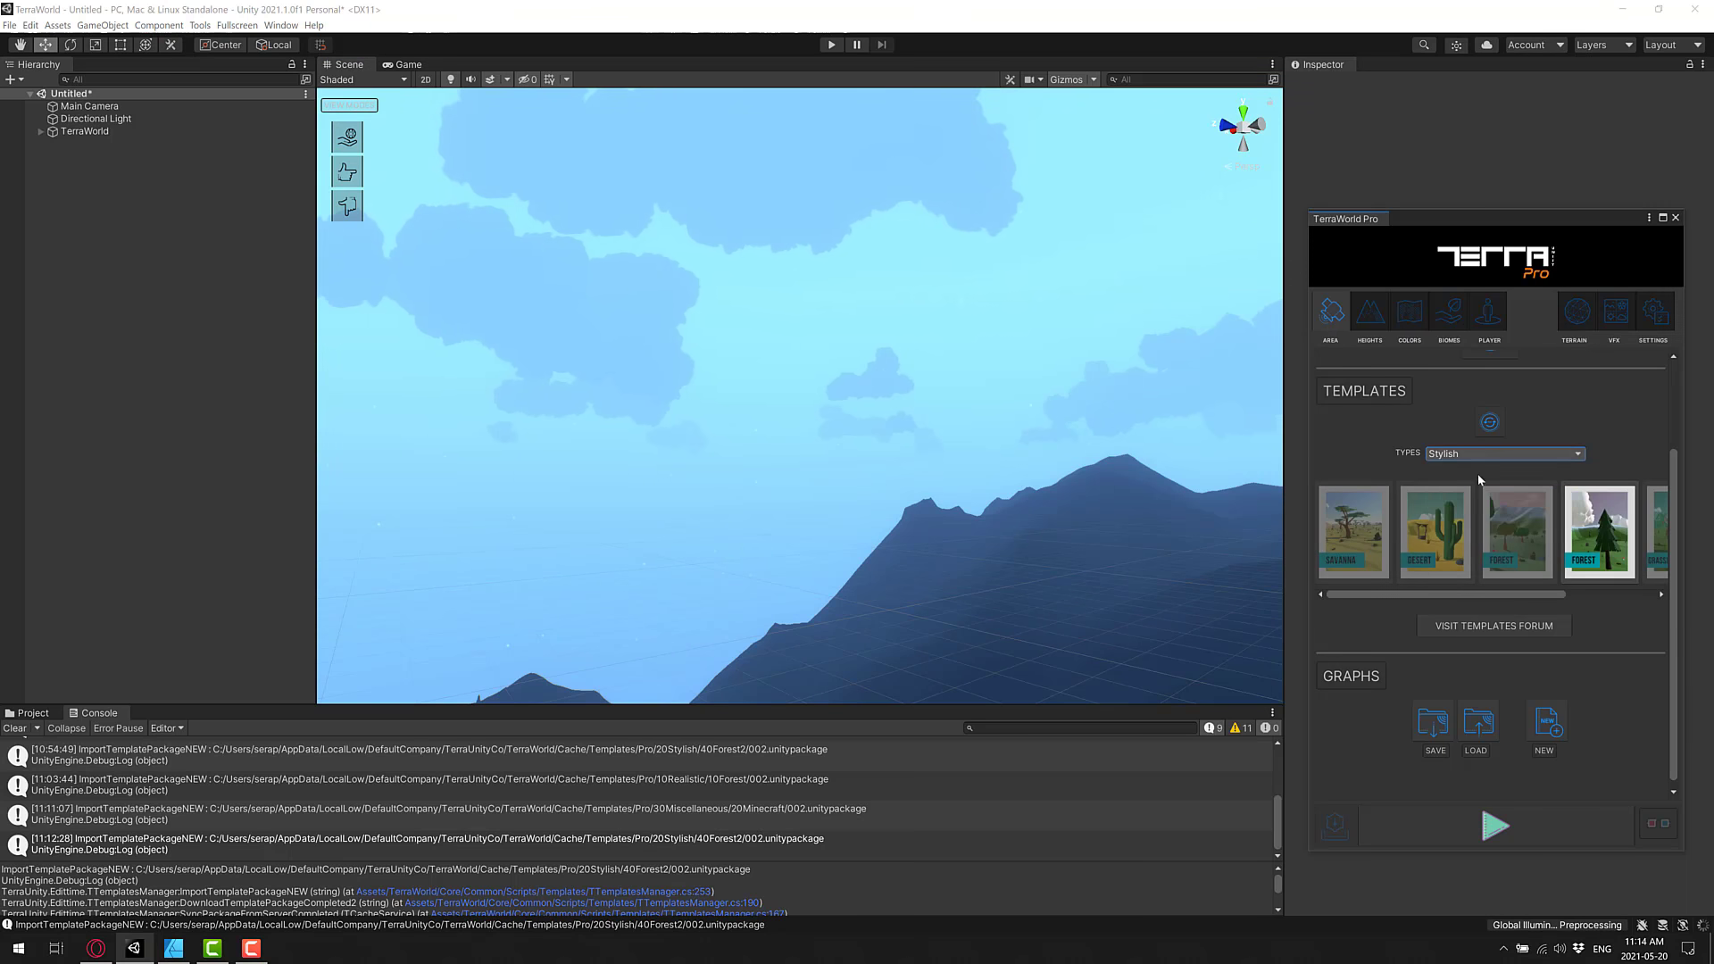
pyautogui.click(1503, 453)
pyautogui.click(1462, 484)
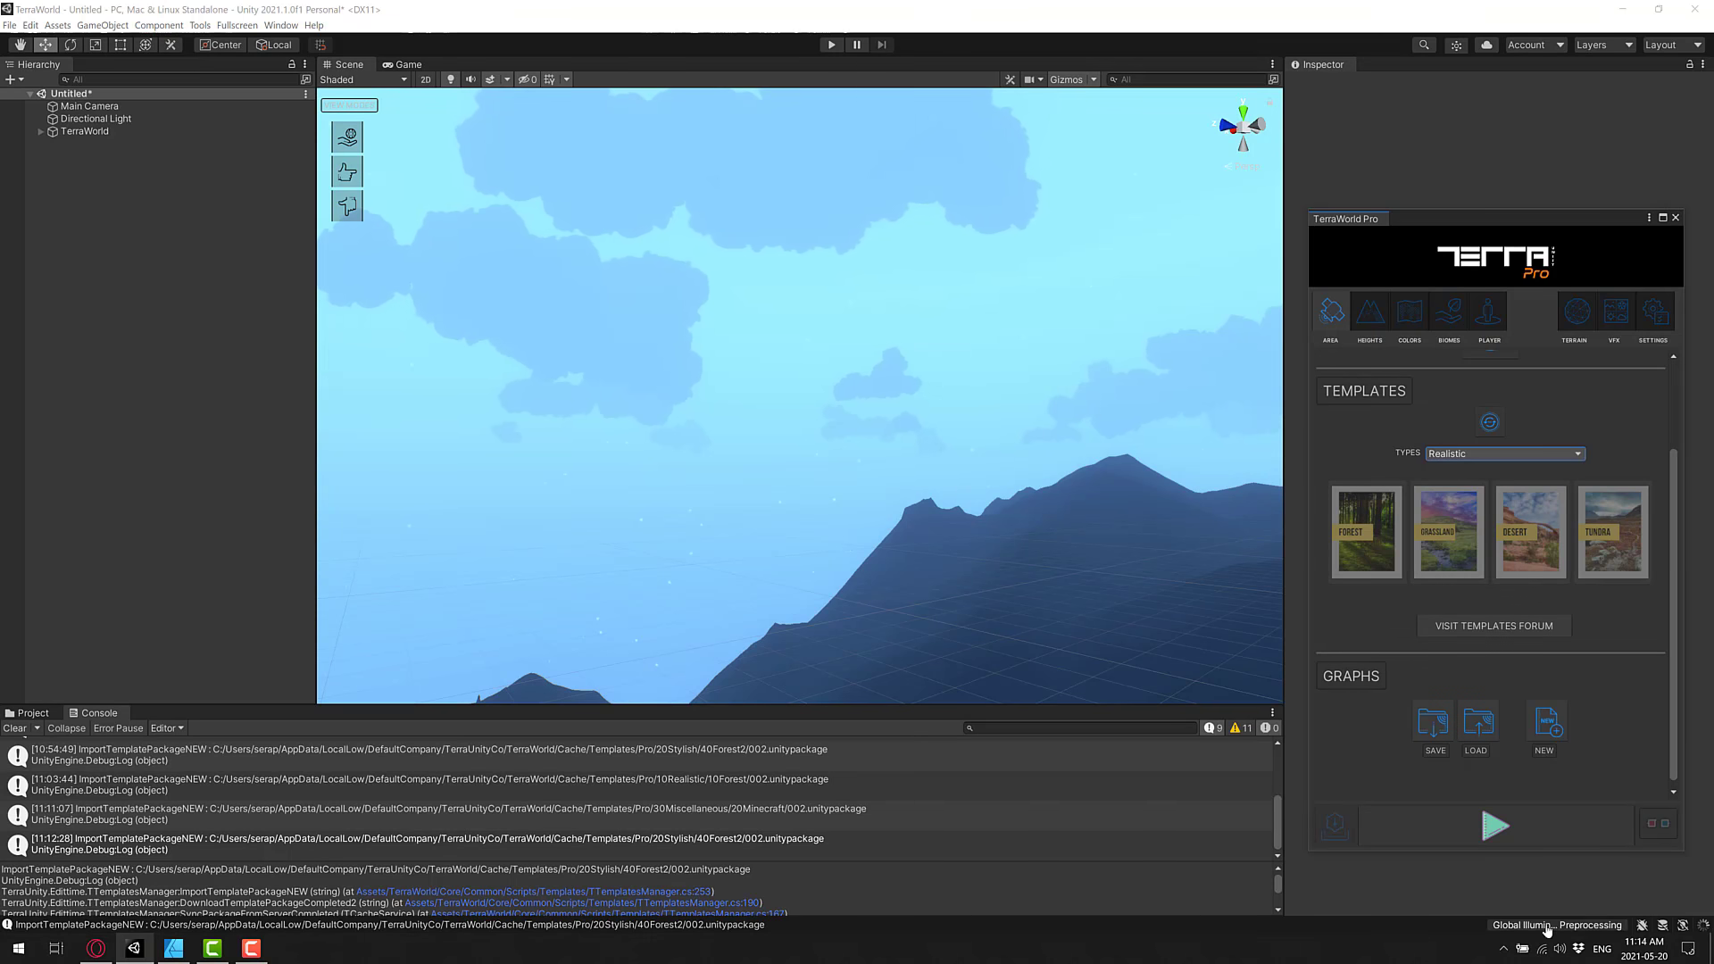
# Close the TerraWorld Pro window and frame the TerraWorld object in the Scene view.
pyautogui.click(1674, 219)
pyautogui.doubleClick(89, 131)
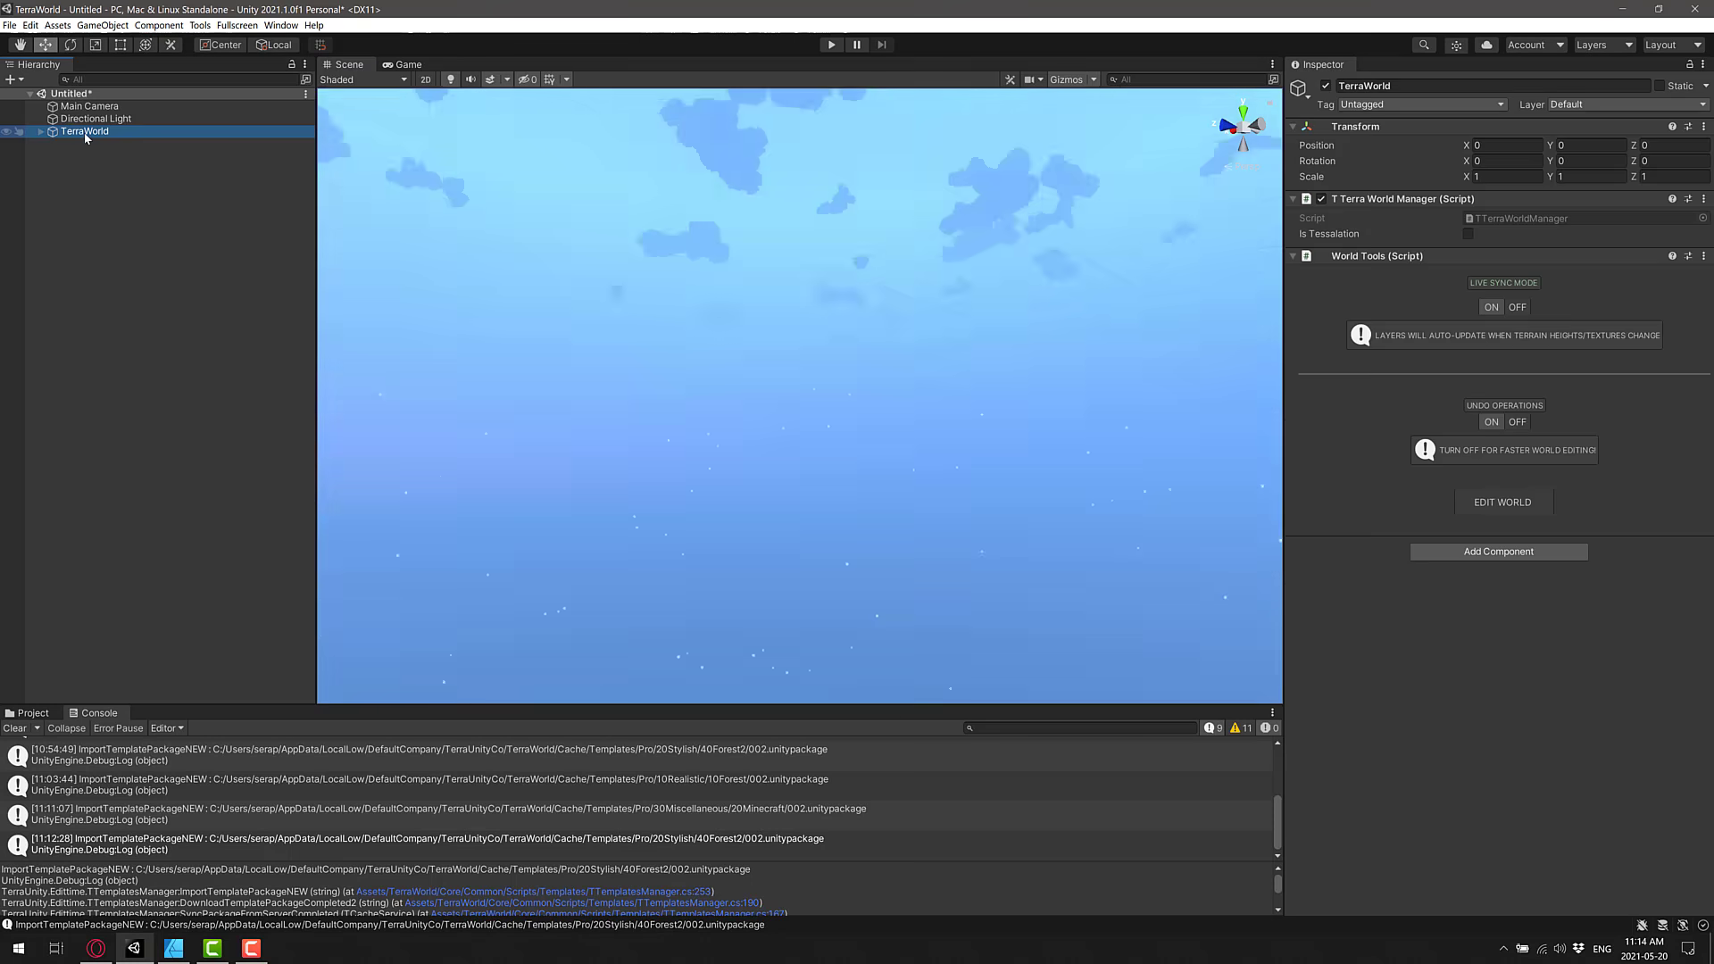
pyautogui.moveTo(980, 430); pyautogui.dragTo(1143, 497, button='right')
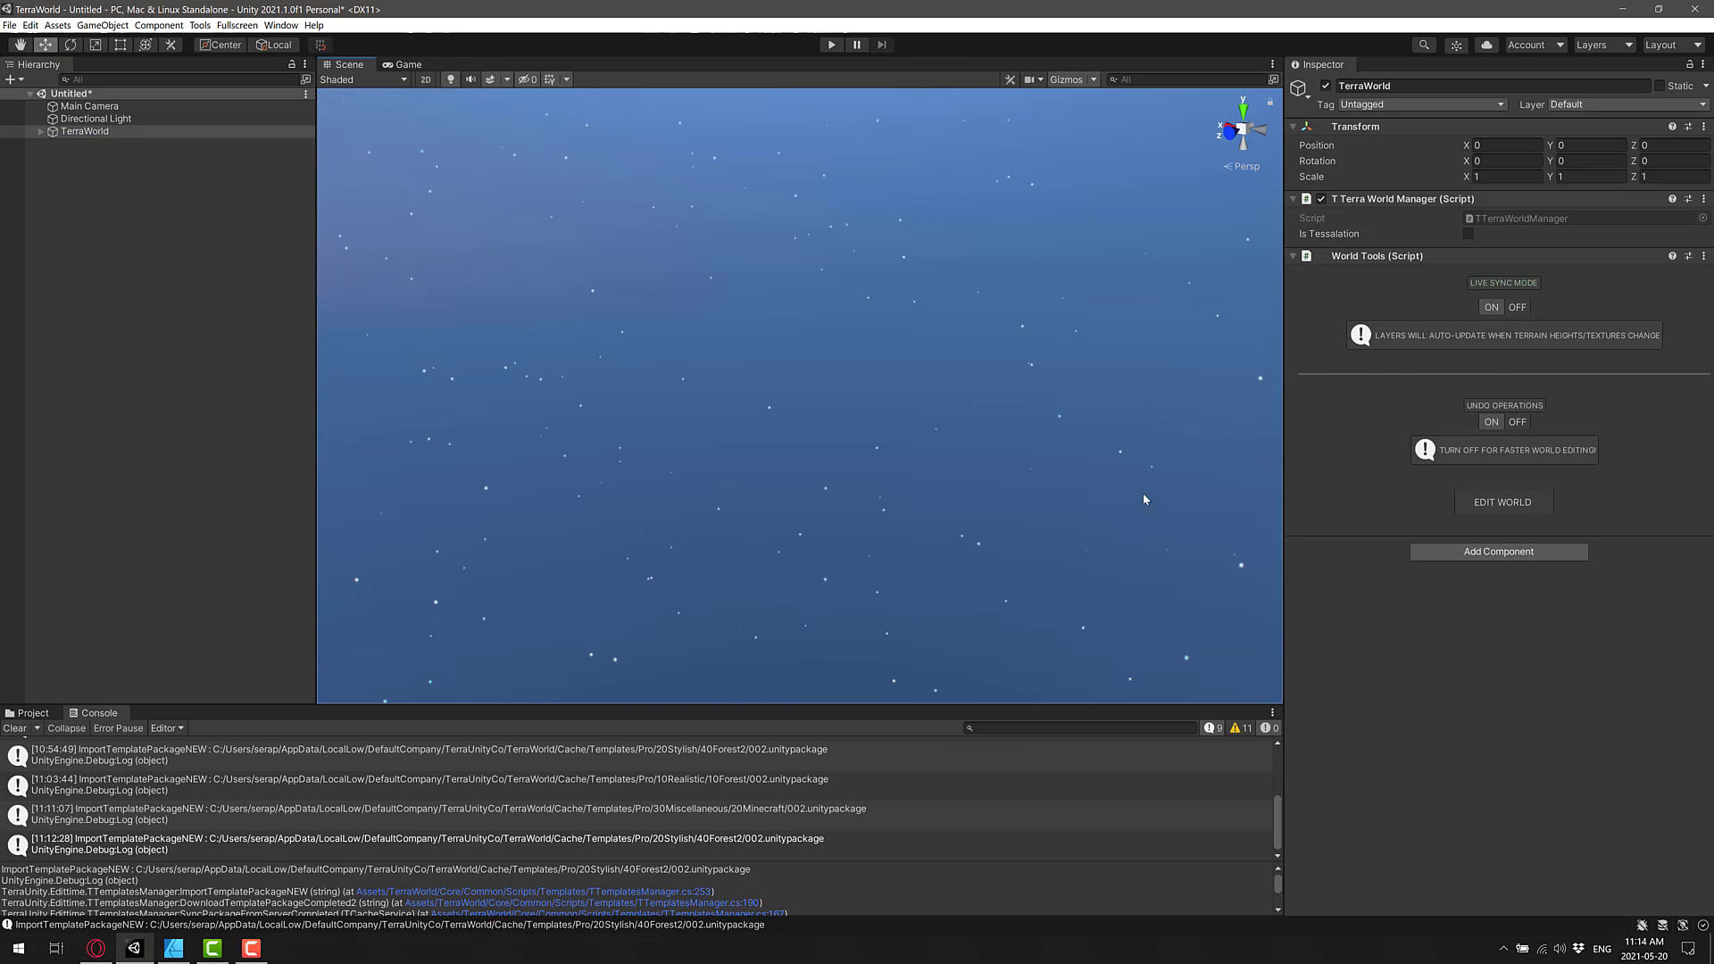
# Expand the TerraWorld object and examine the components of its Scene Settings child.
pyautogui.click(41, 131)
pyautogui.click(103, 143)
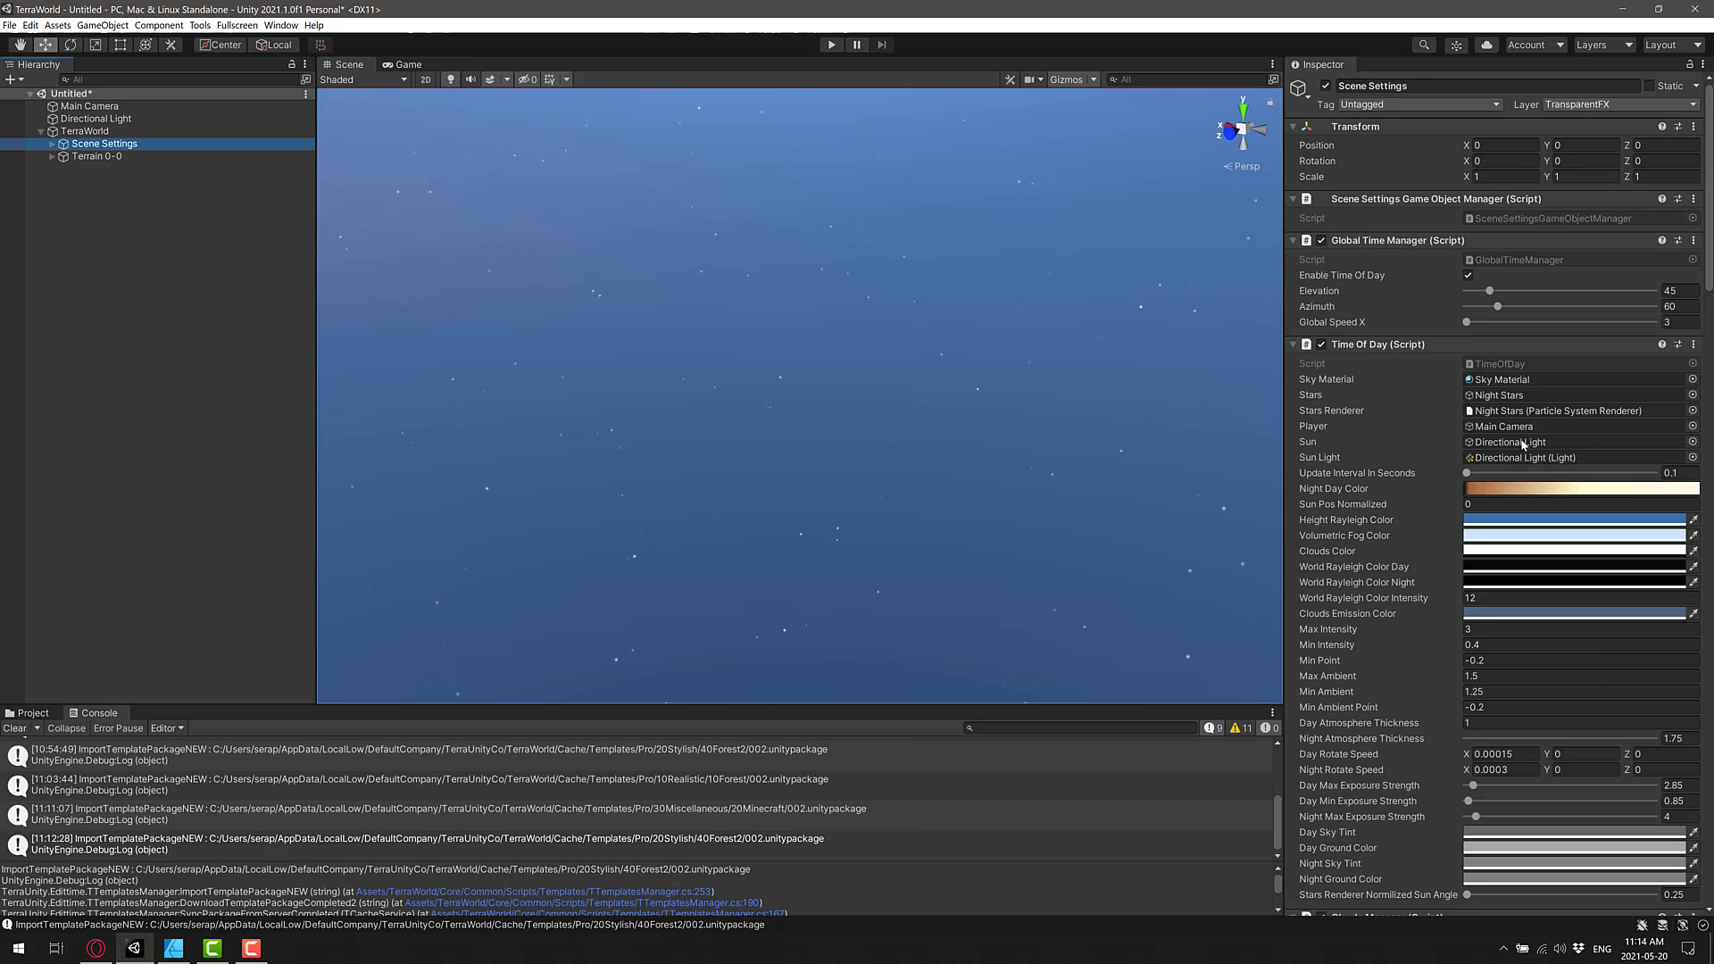
pyautogui.scroll(-10, 1491, 477)
pyautogui.scroll(15, 1491, 477)
# Quit Unity without saving the scene and switch to the Mega Bundles page in the browser.
pyautogui.click(1696, 9)
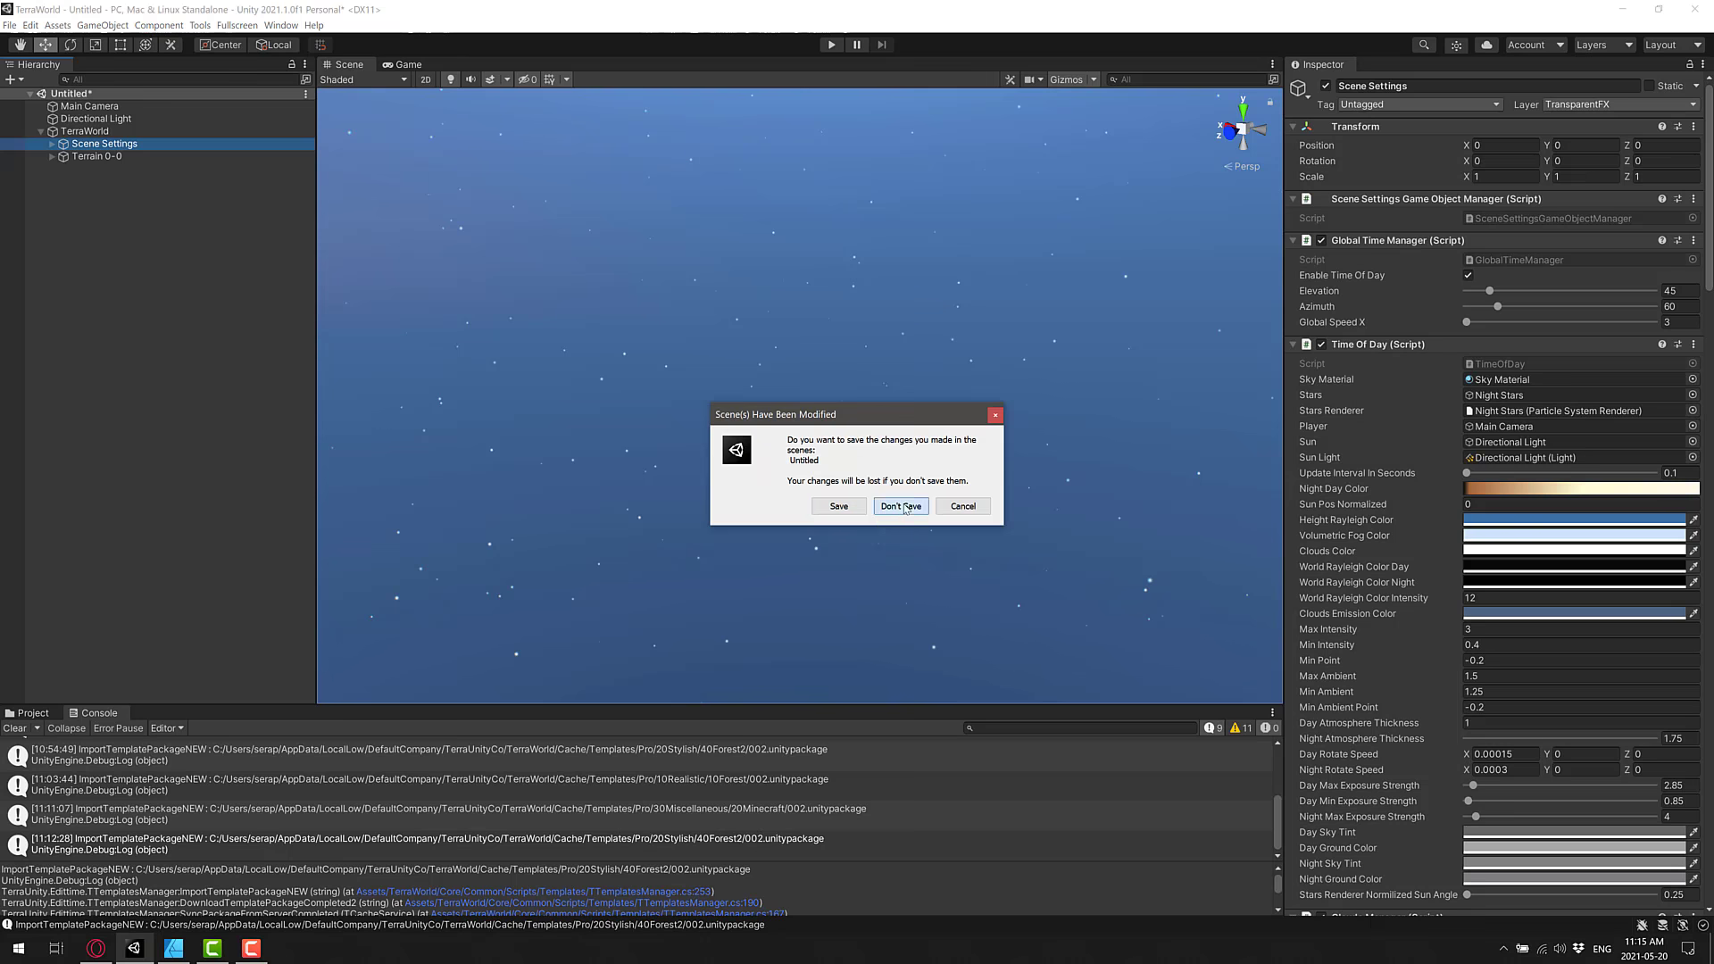
pyautogui.hotkey('alt', 'Tab')
pyautogui.hotkey('alt', 'Tab')
pyautogui.scroll(10, 980, 589)
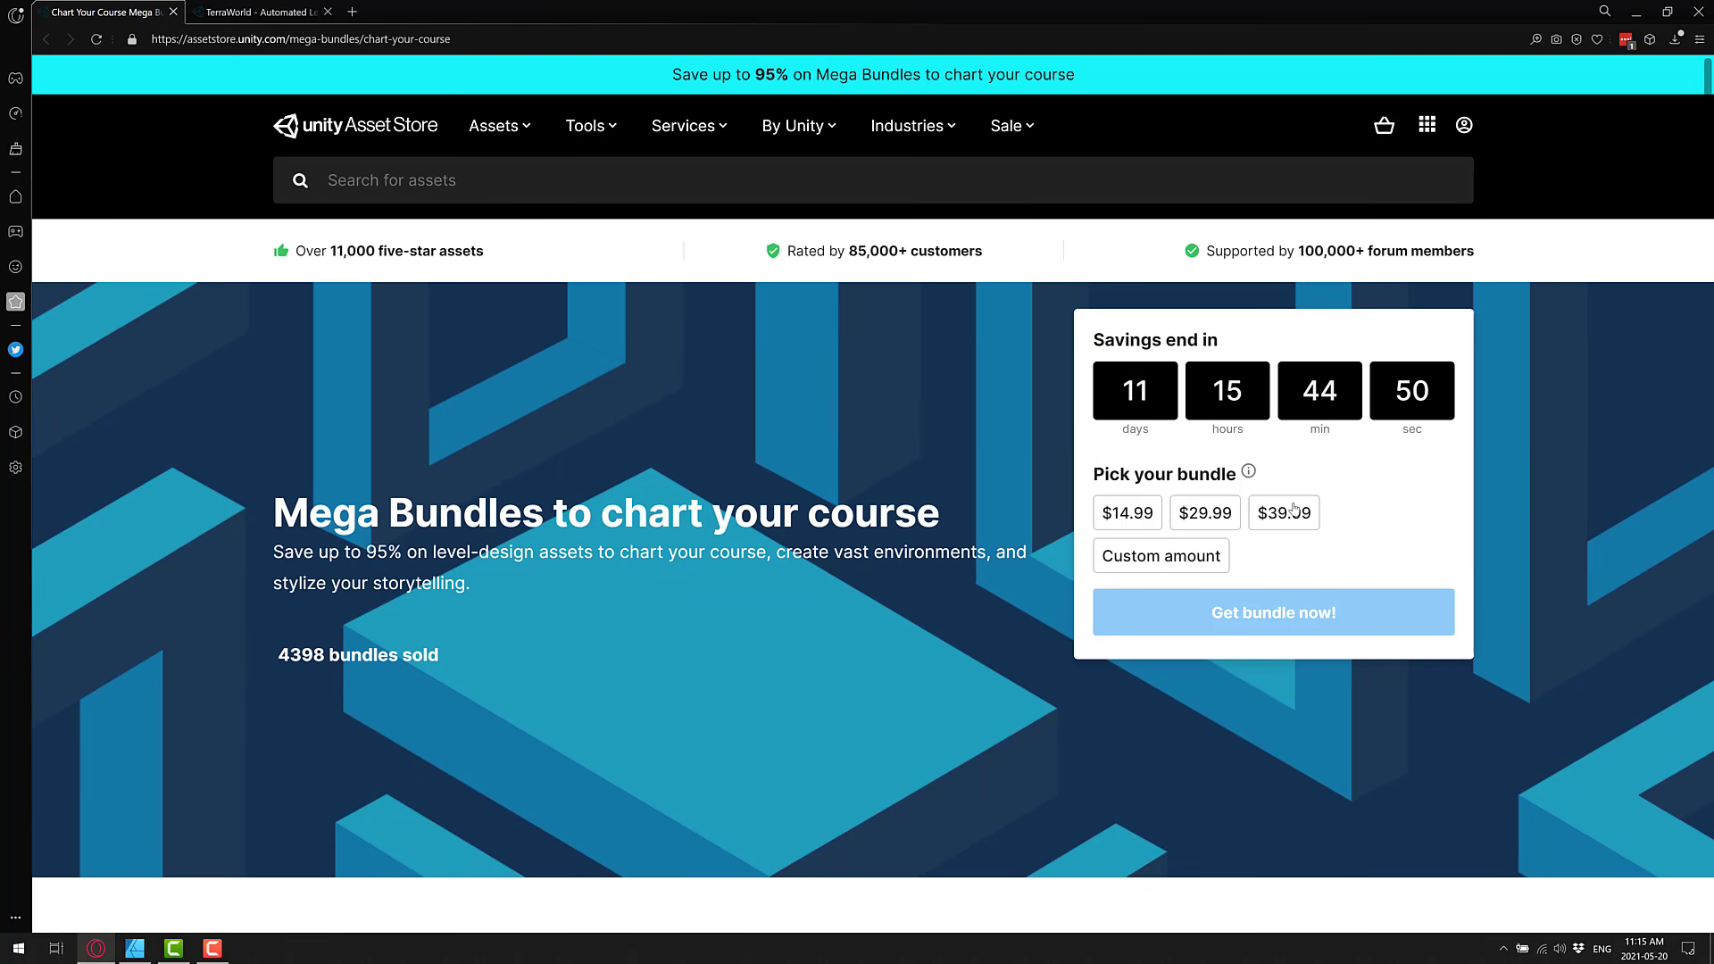
# Review the assets in the $39.99 bundle tier and highlight TerraWorld's individual price.
pyautogui.scroll(-20, 868, 779)
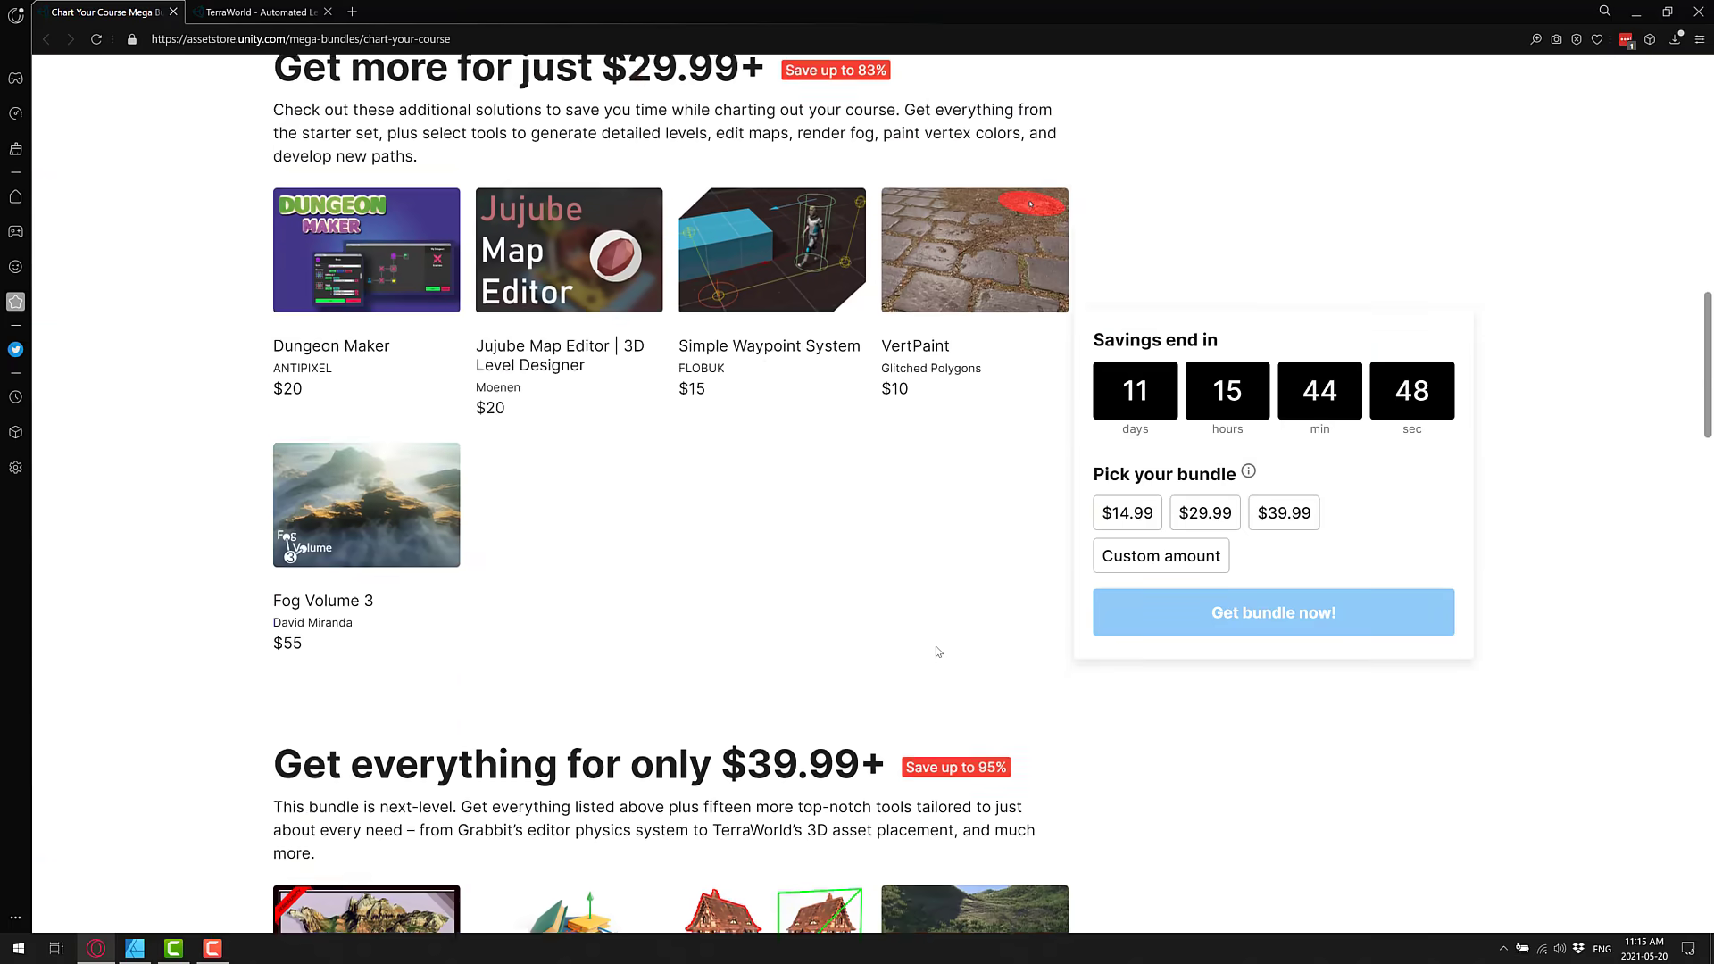
pyautogui.scroll(-5, 938, 648)
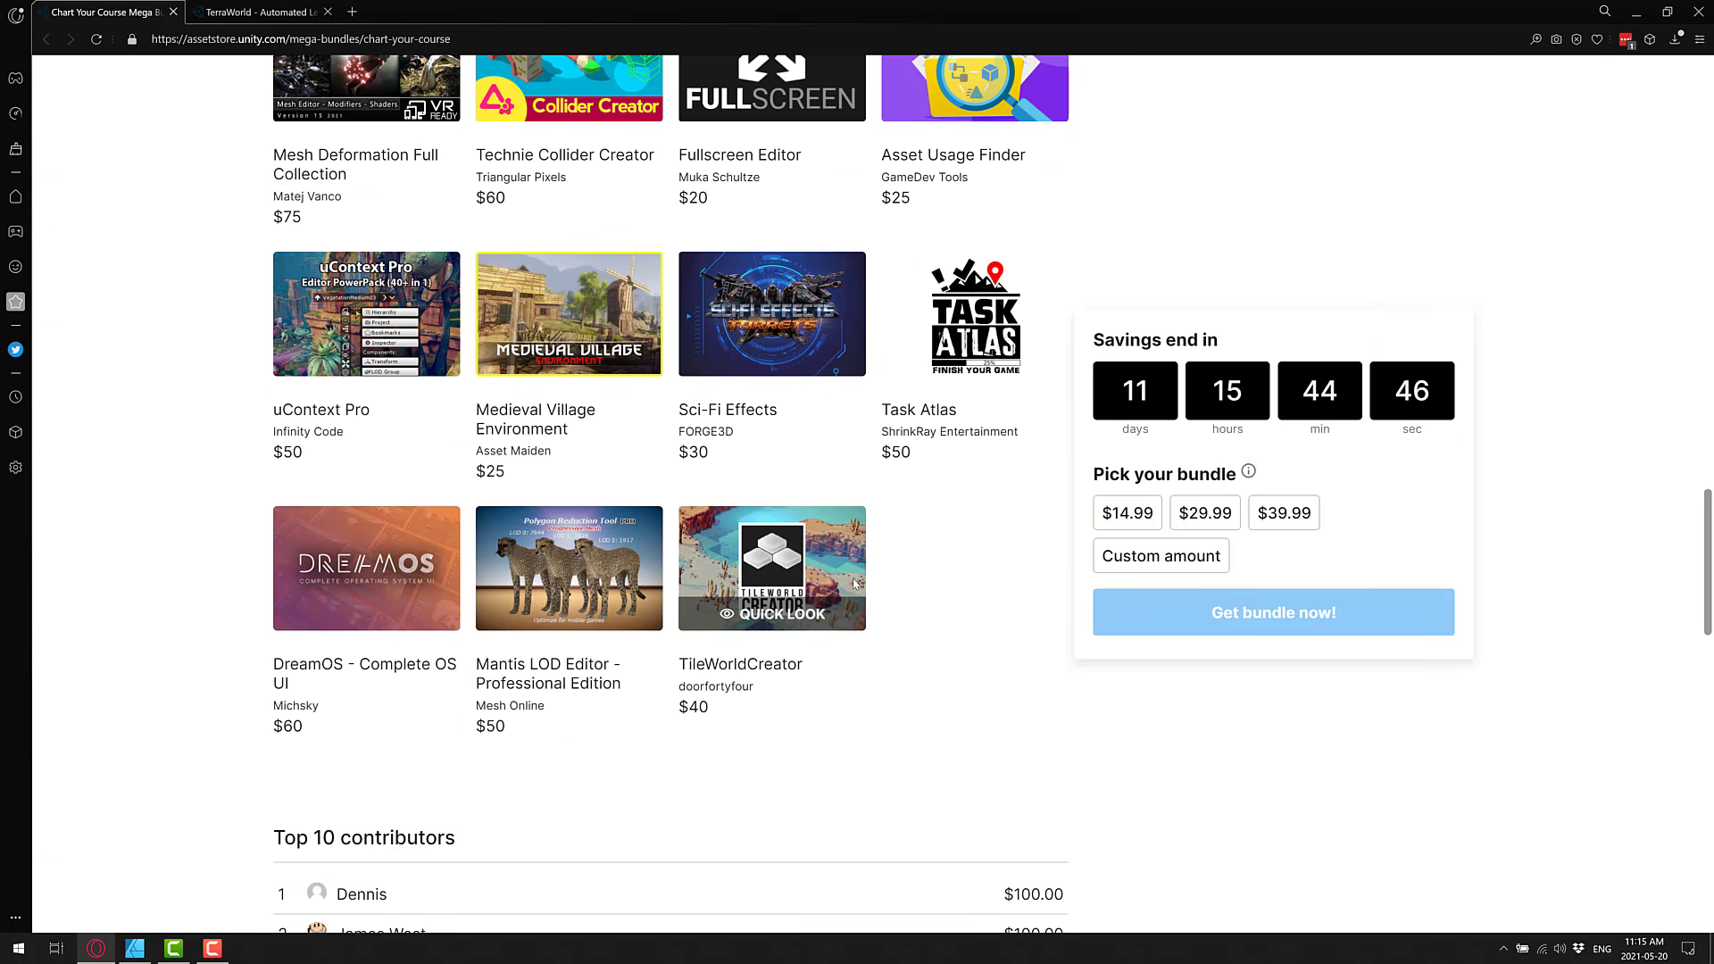
pyautogui.scroll(1, 457, 586)
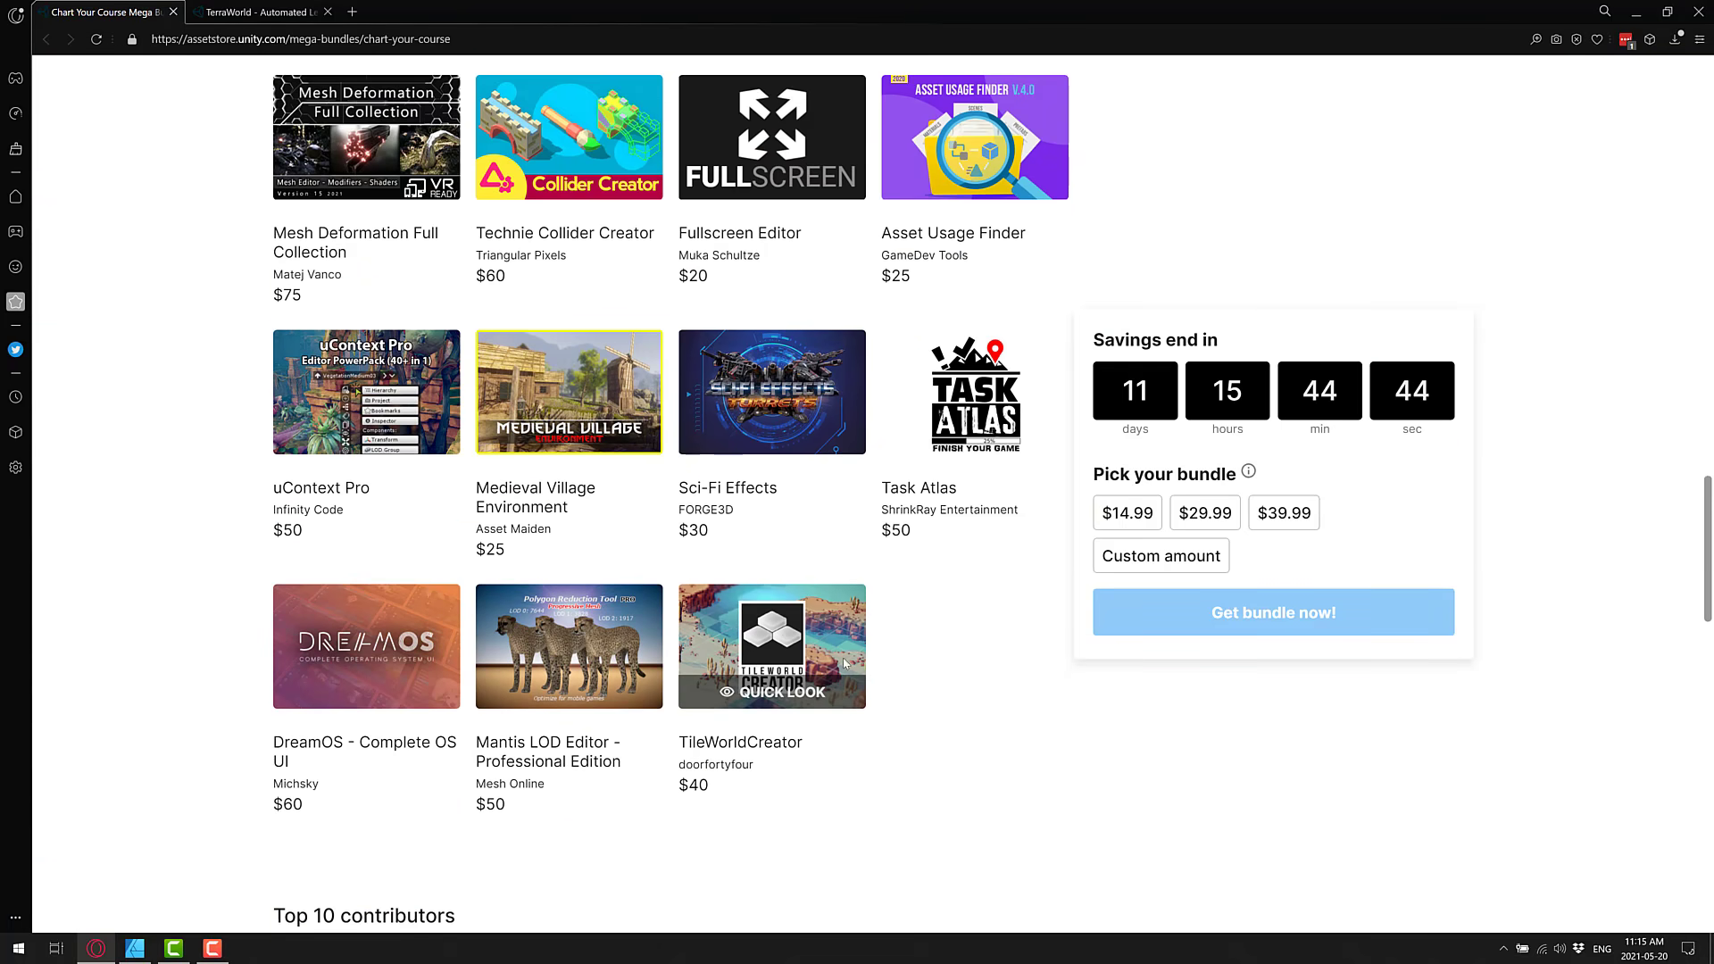
pyautogui.scroll(4, 625, 536)
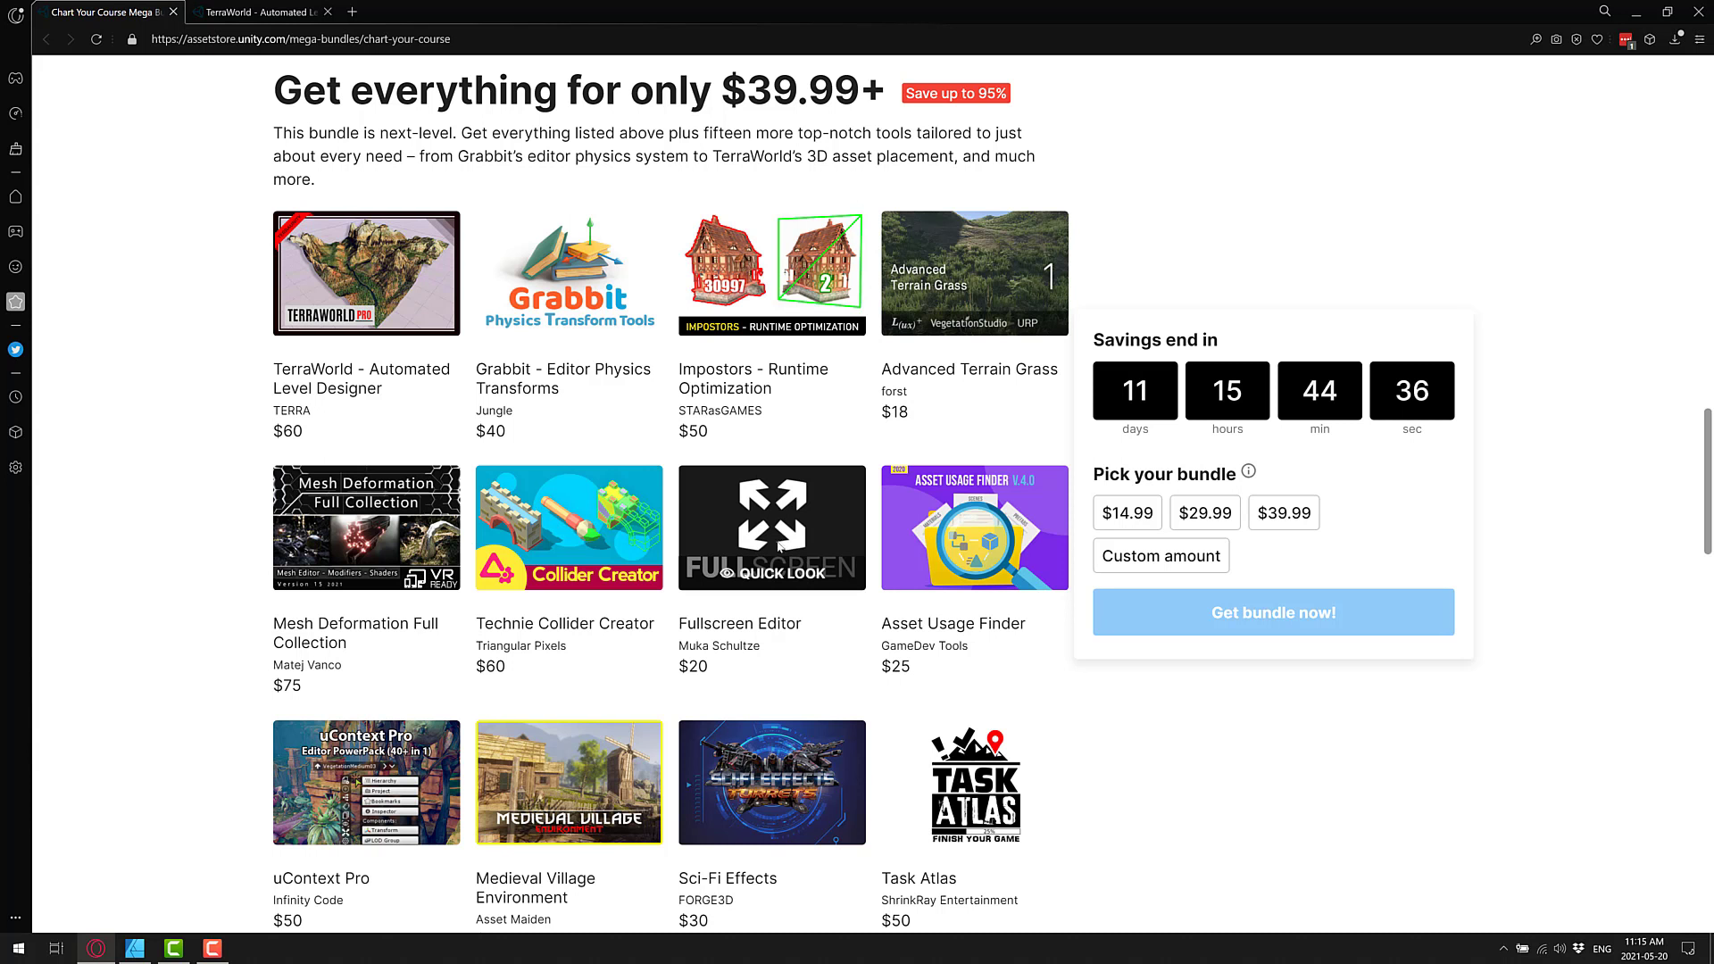
pyautogui.moveTo(304, 429); pyautogui.dragTo(271, 430)
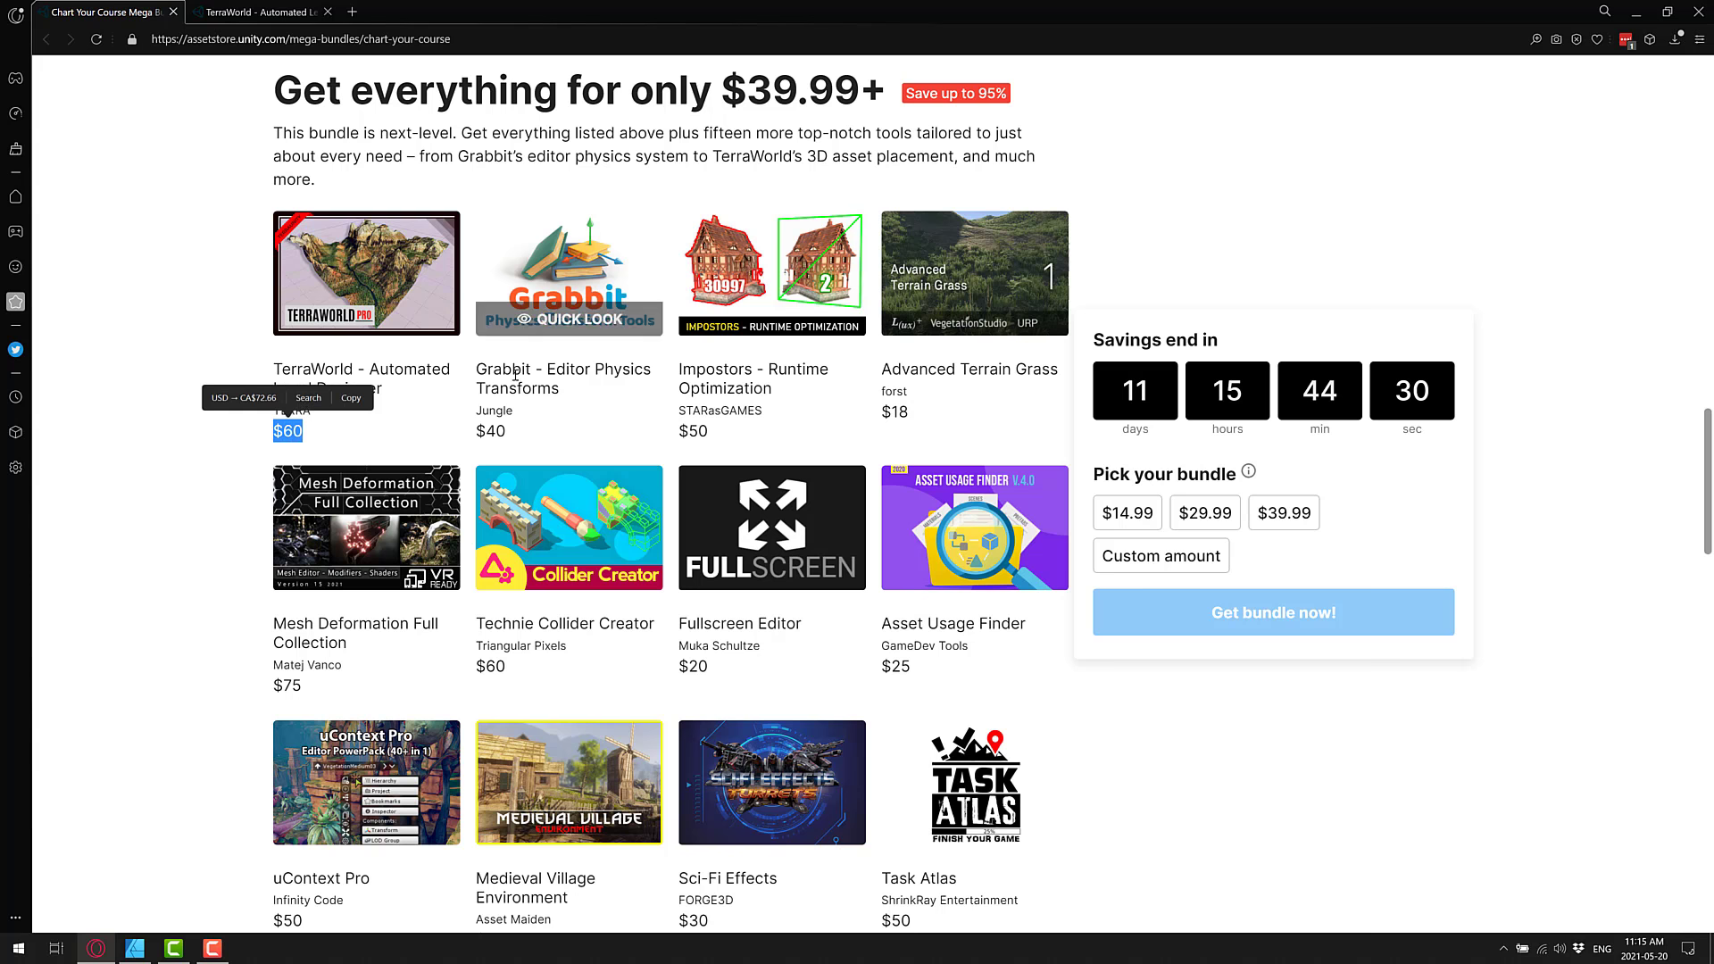
# Compare the assets and prices across the $14.99, $29.99 and $39.99 bundle tiers.
pyautogui.scroll(1, 678, 474)
pyautogui.scroll(6, 680, 478)
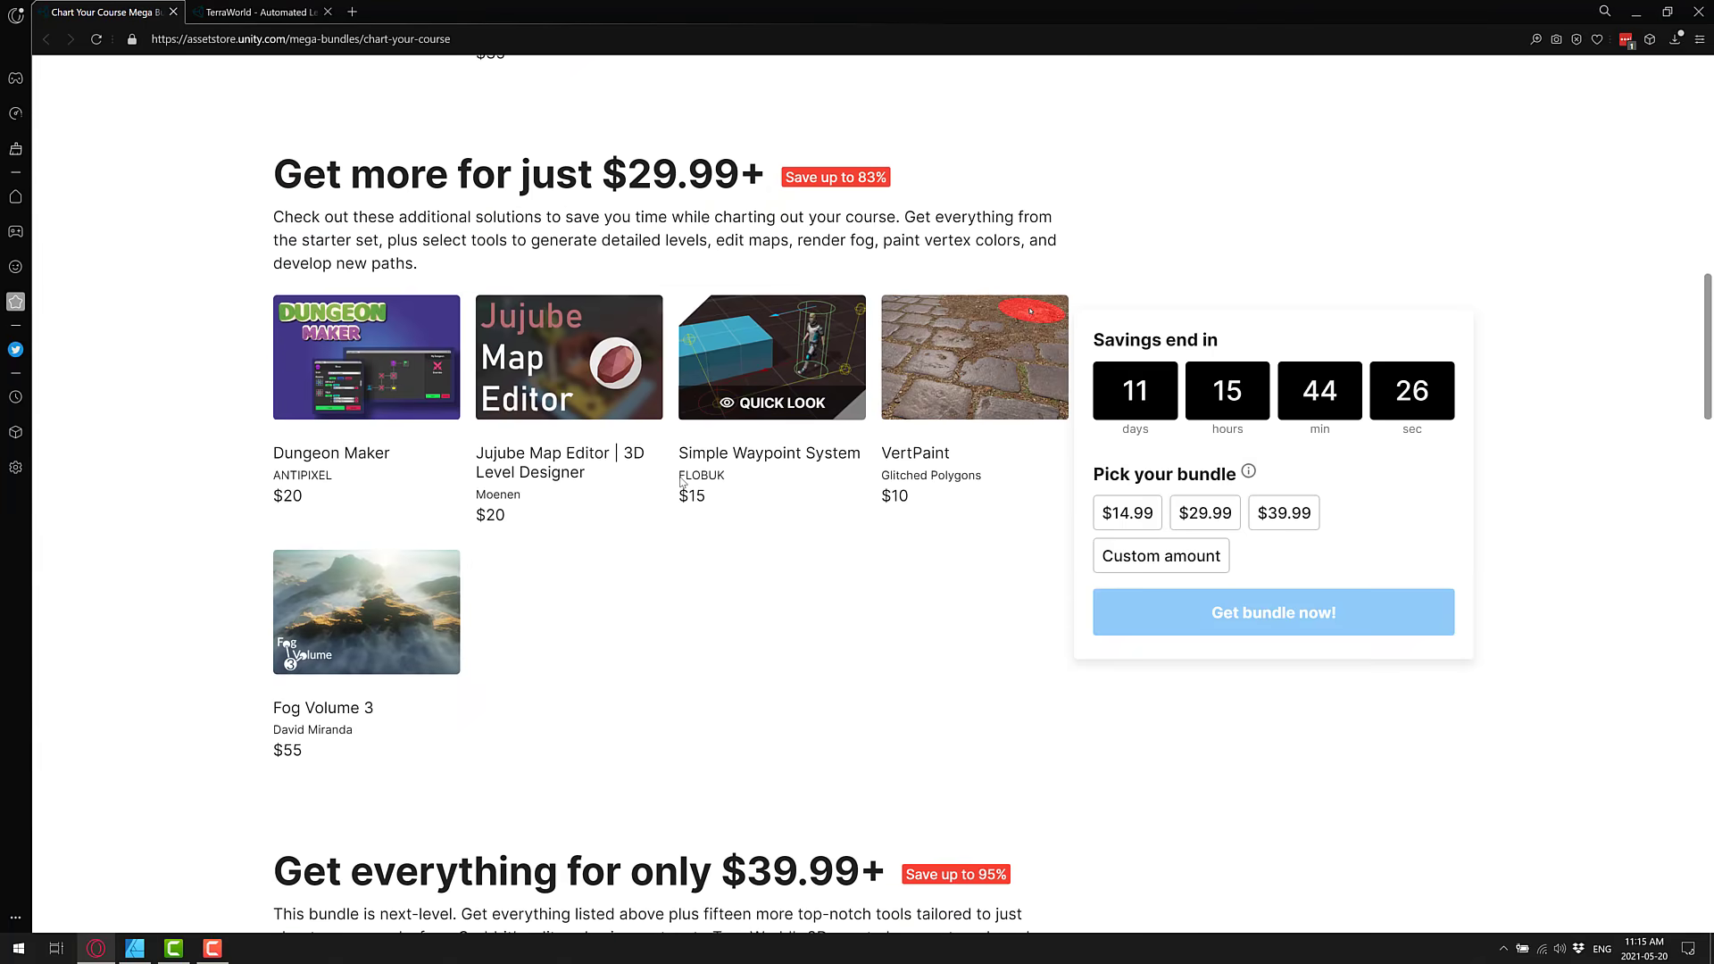
pyautogui.scroll(7, 681, 480)
pyautogui.scroll(-2, 729, 597)
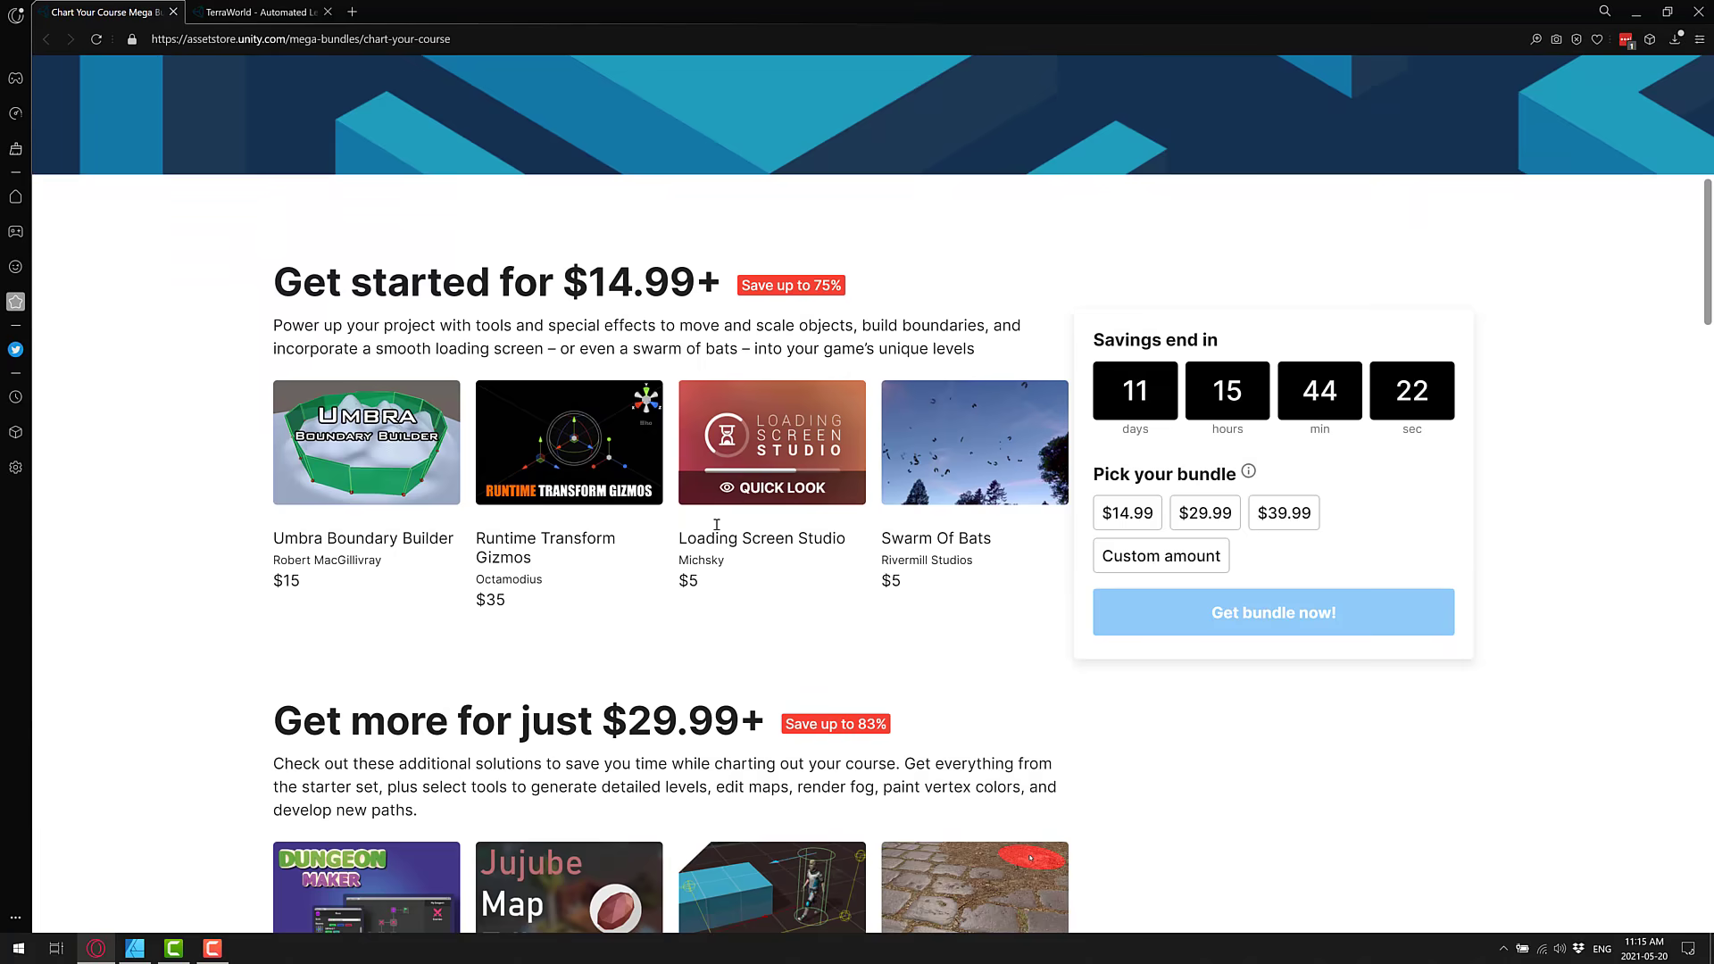
pyautogui.scroll(-3, 717, 524)
pyautogui.scroll(-1, 716, 524)
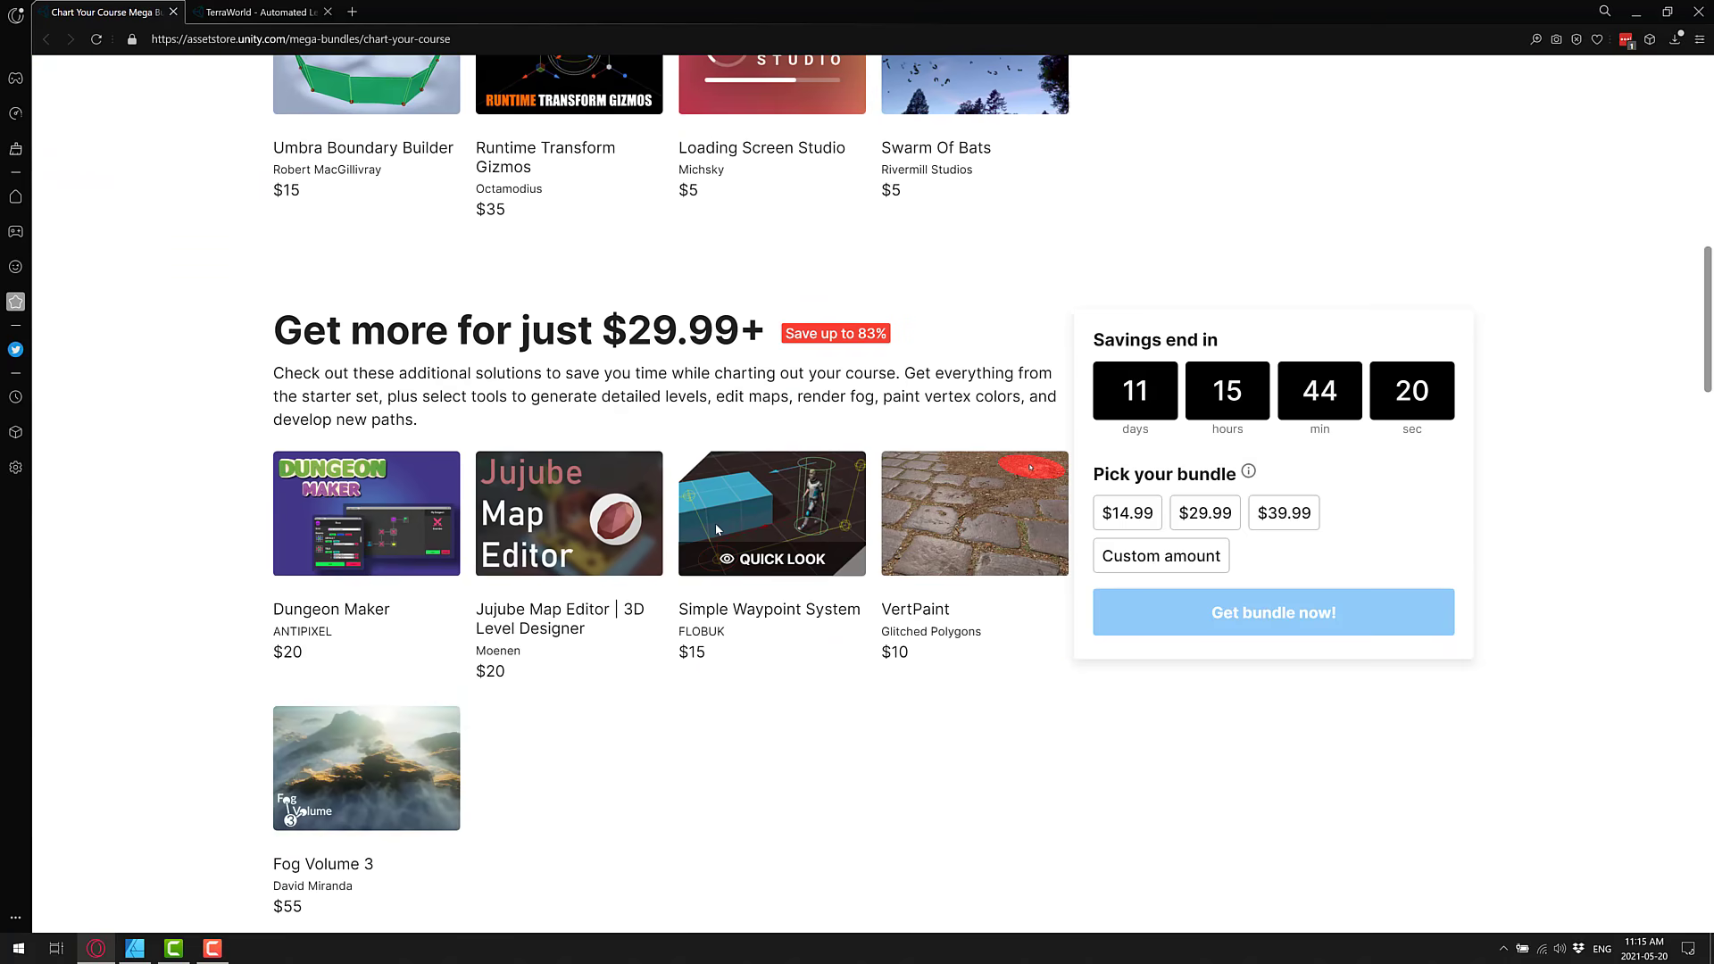
pyautogui.scroll(-8, 715, 524)
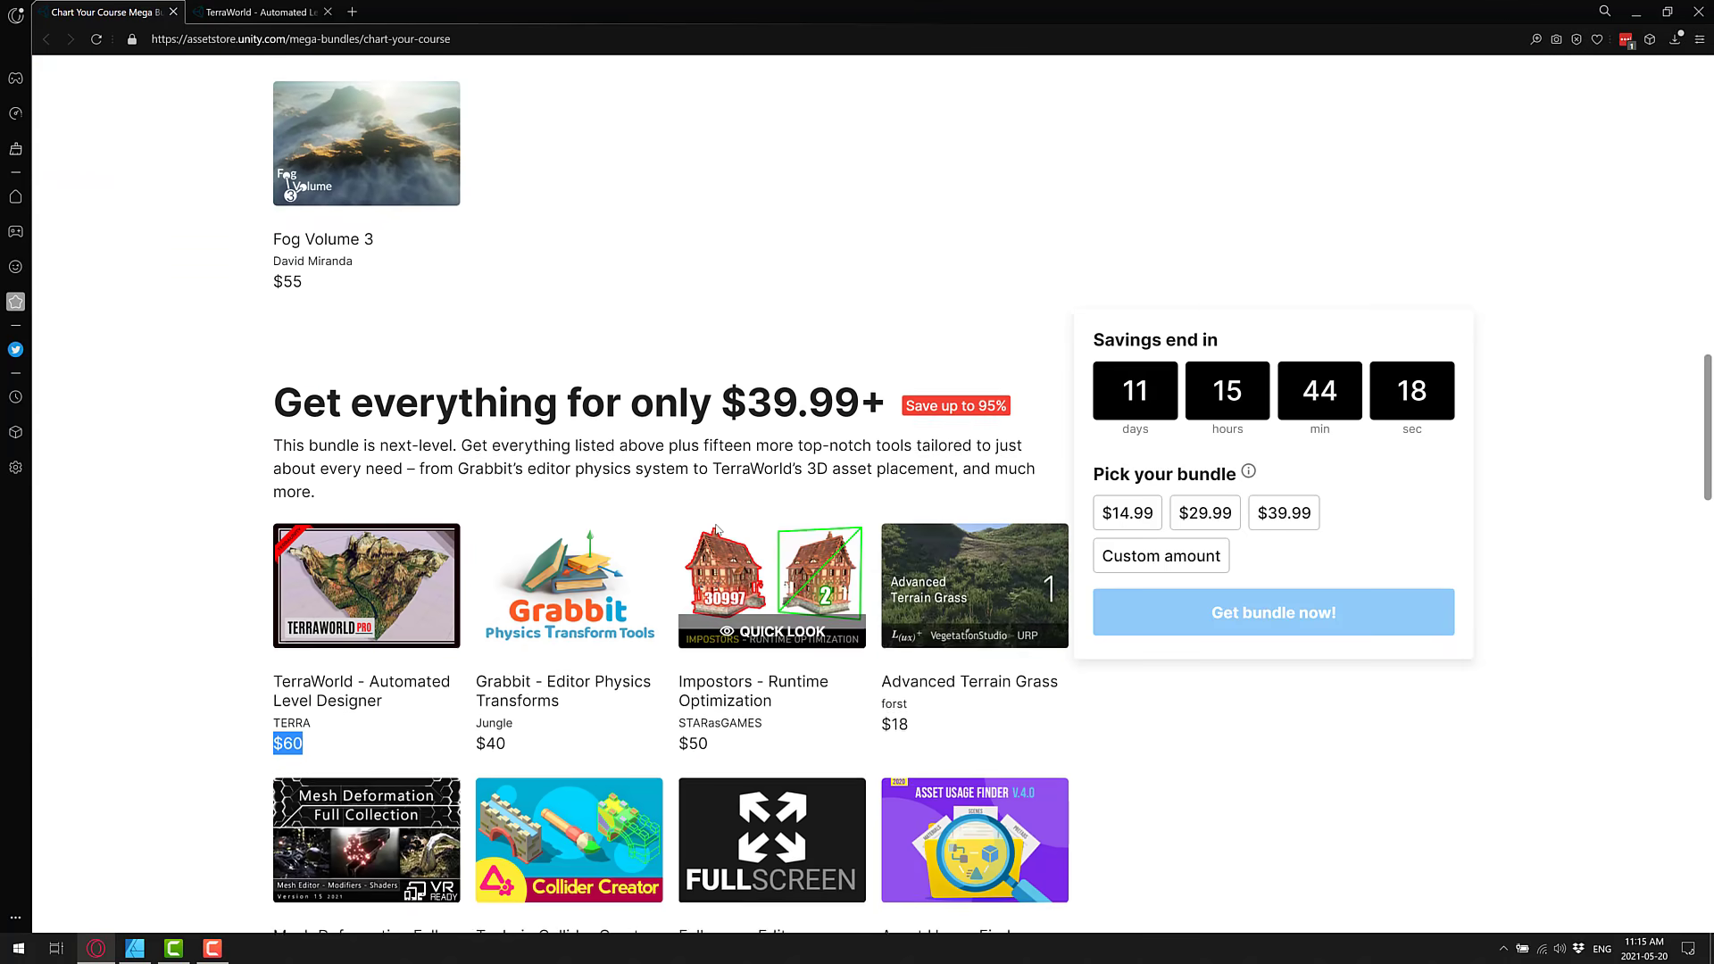
pyautogui.scroll(-4, 715, 523)
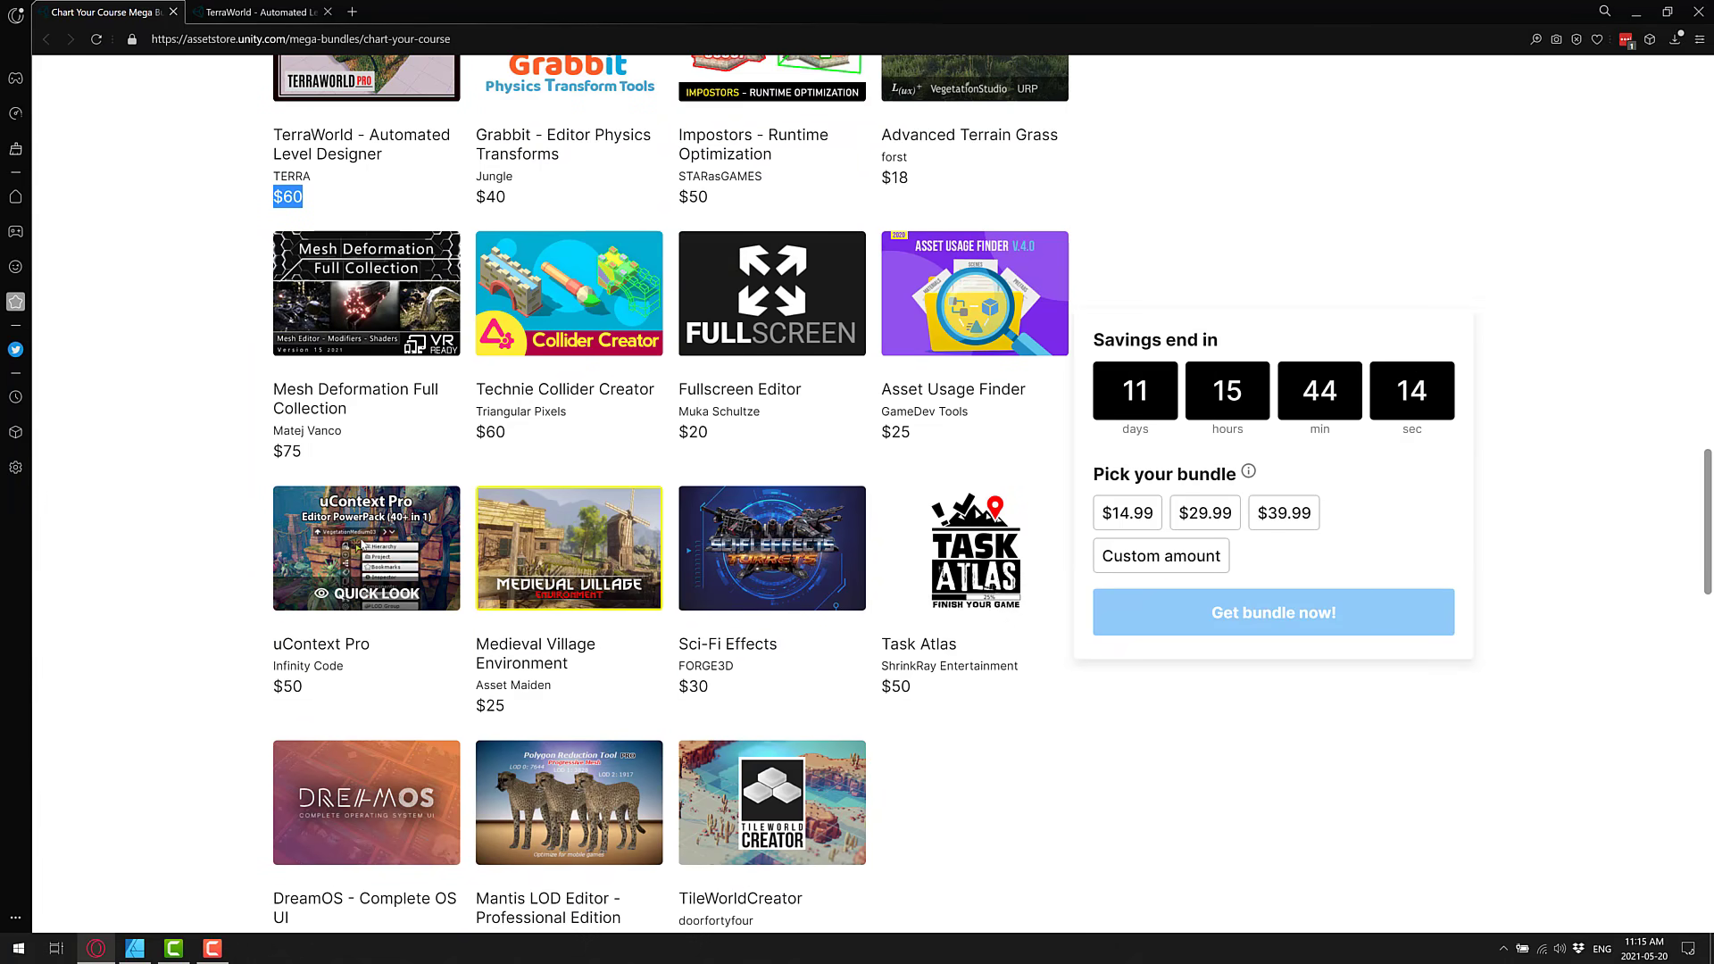
pyautogui.scroll(-1, 723, 642)
pyautogui.scroll(-1, 723, 642)
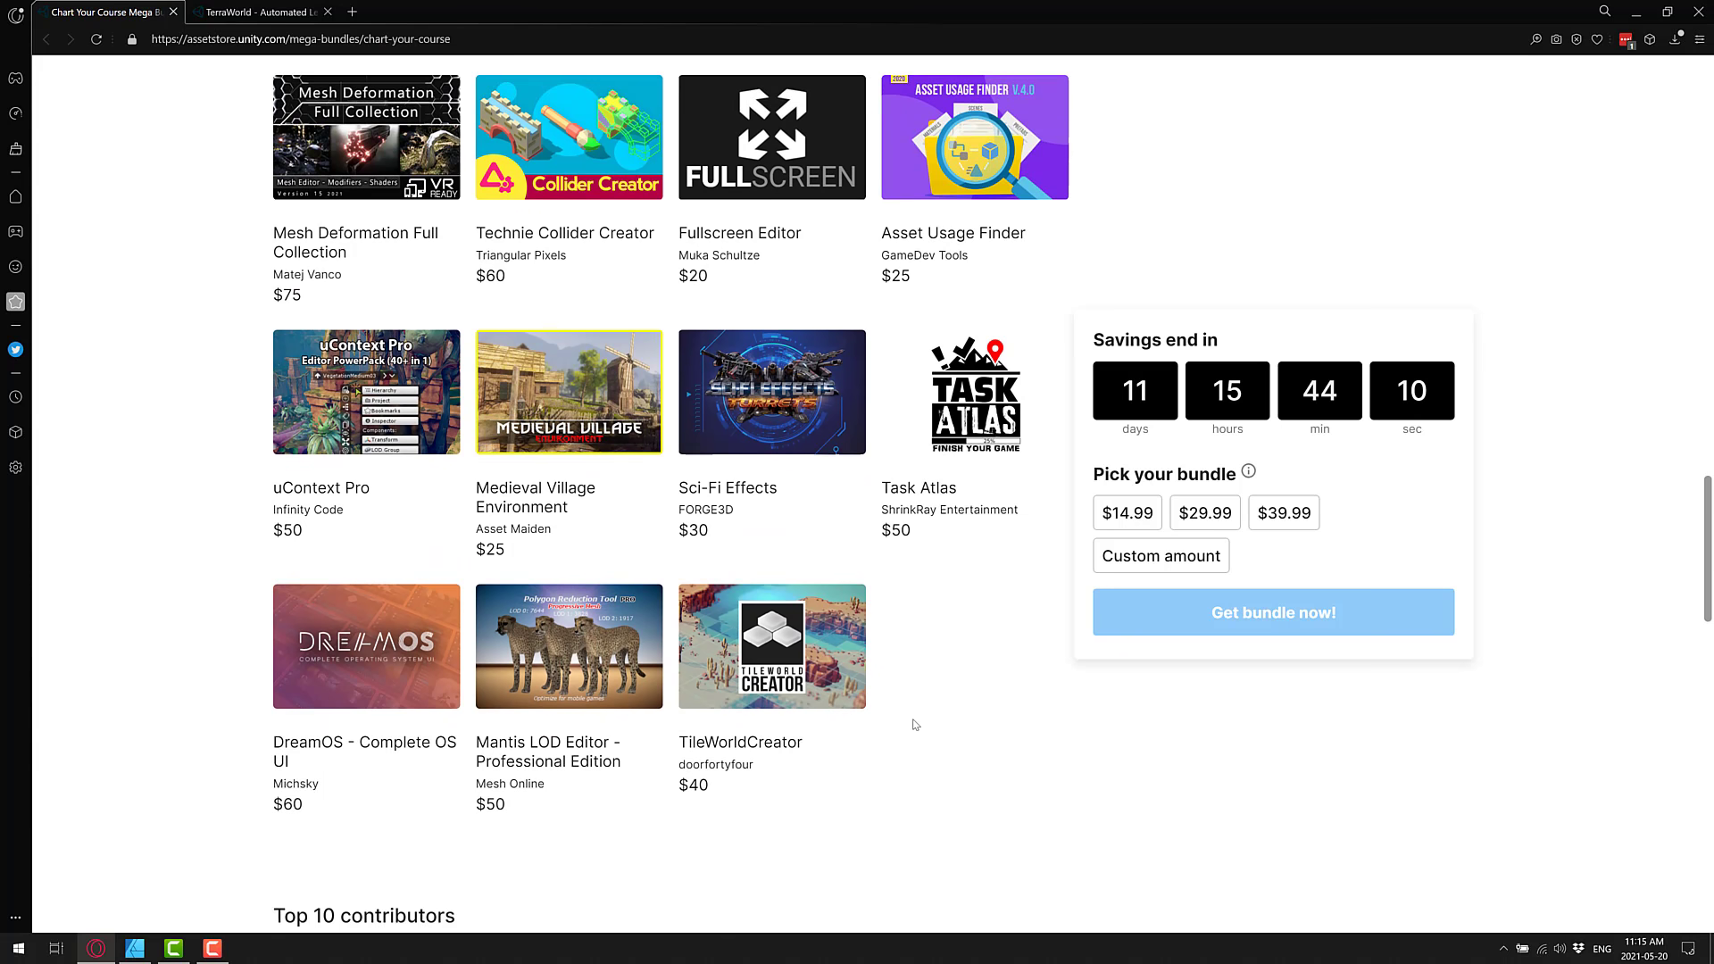
pyautogui.scroll(2, 970, 618)
pyautogui.scroll(4, 969, 617)
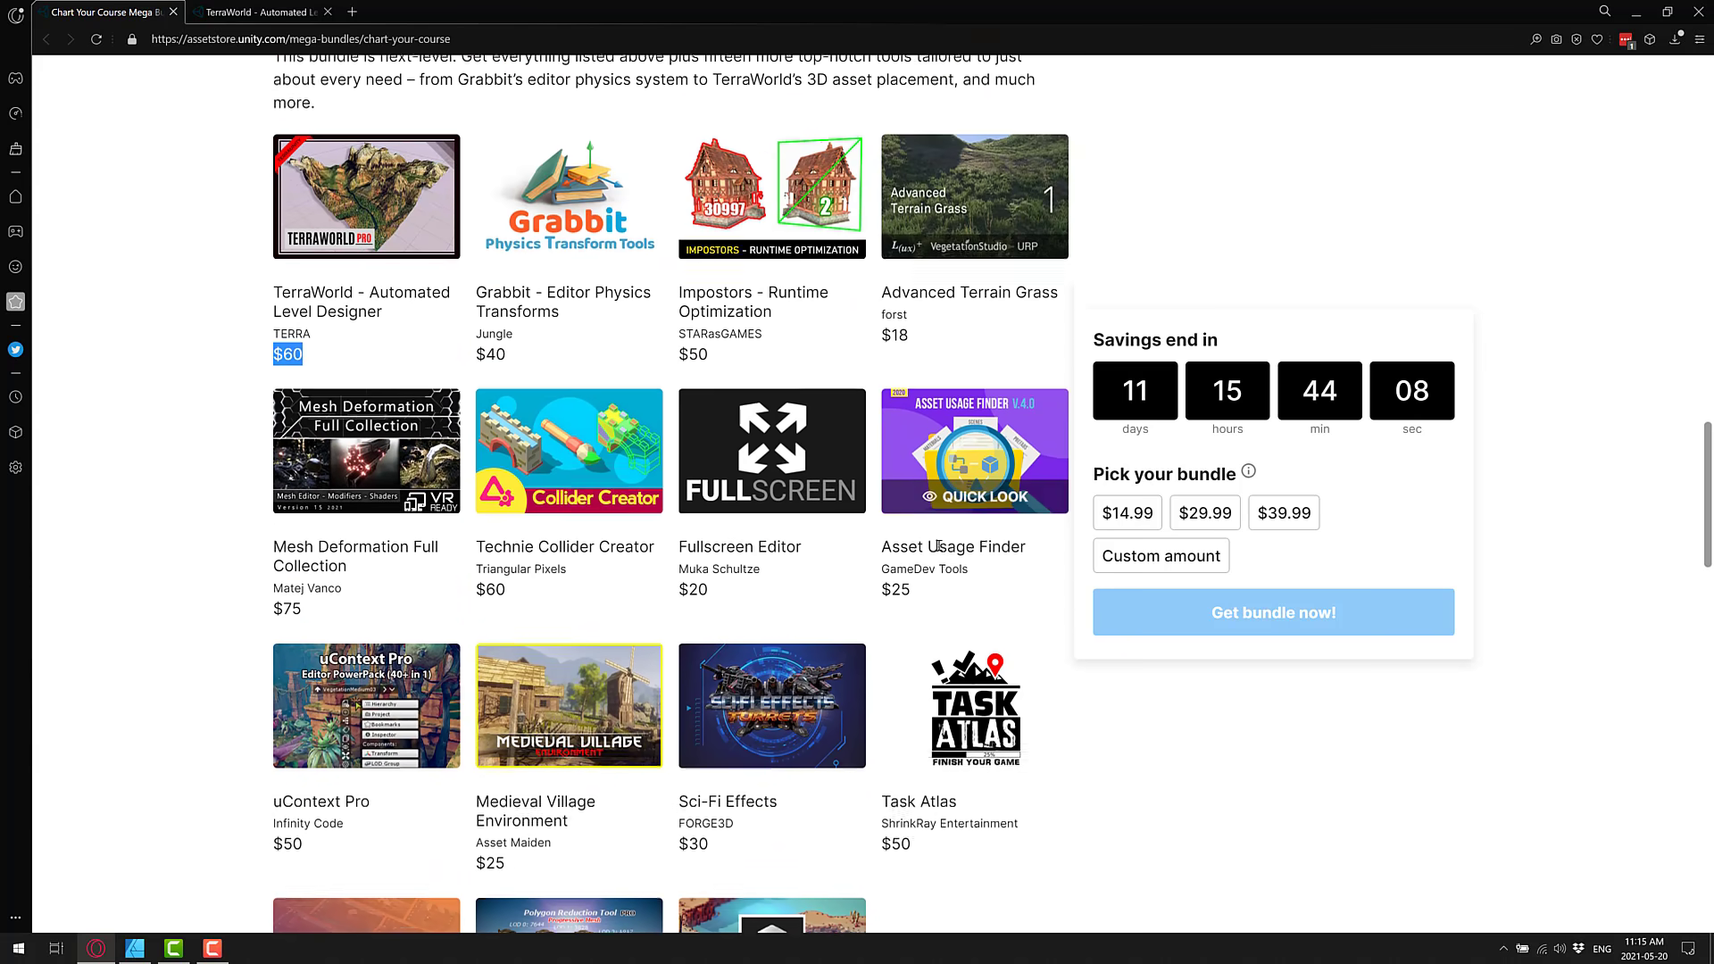
pyautogui.scroll(7, 939, 551)
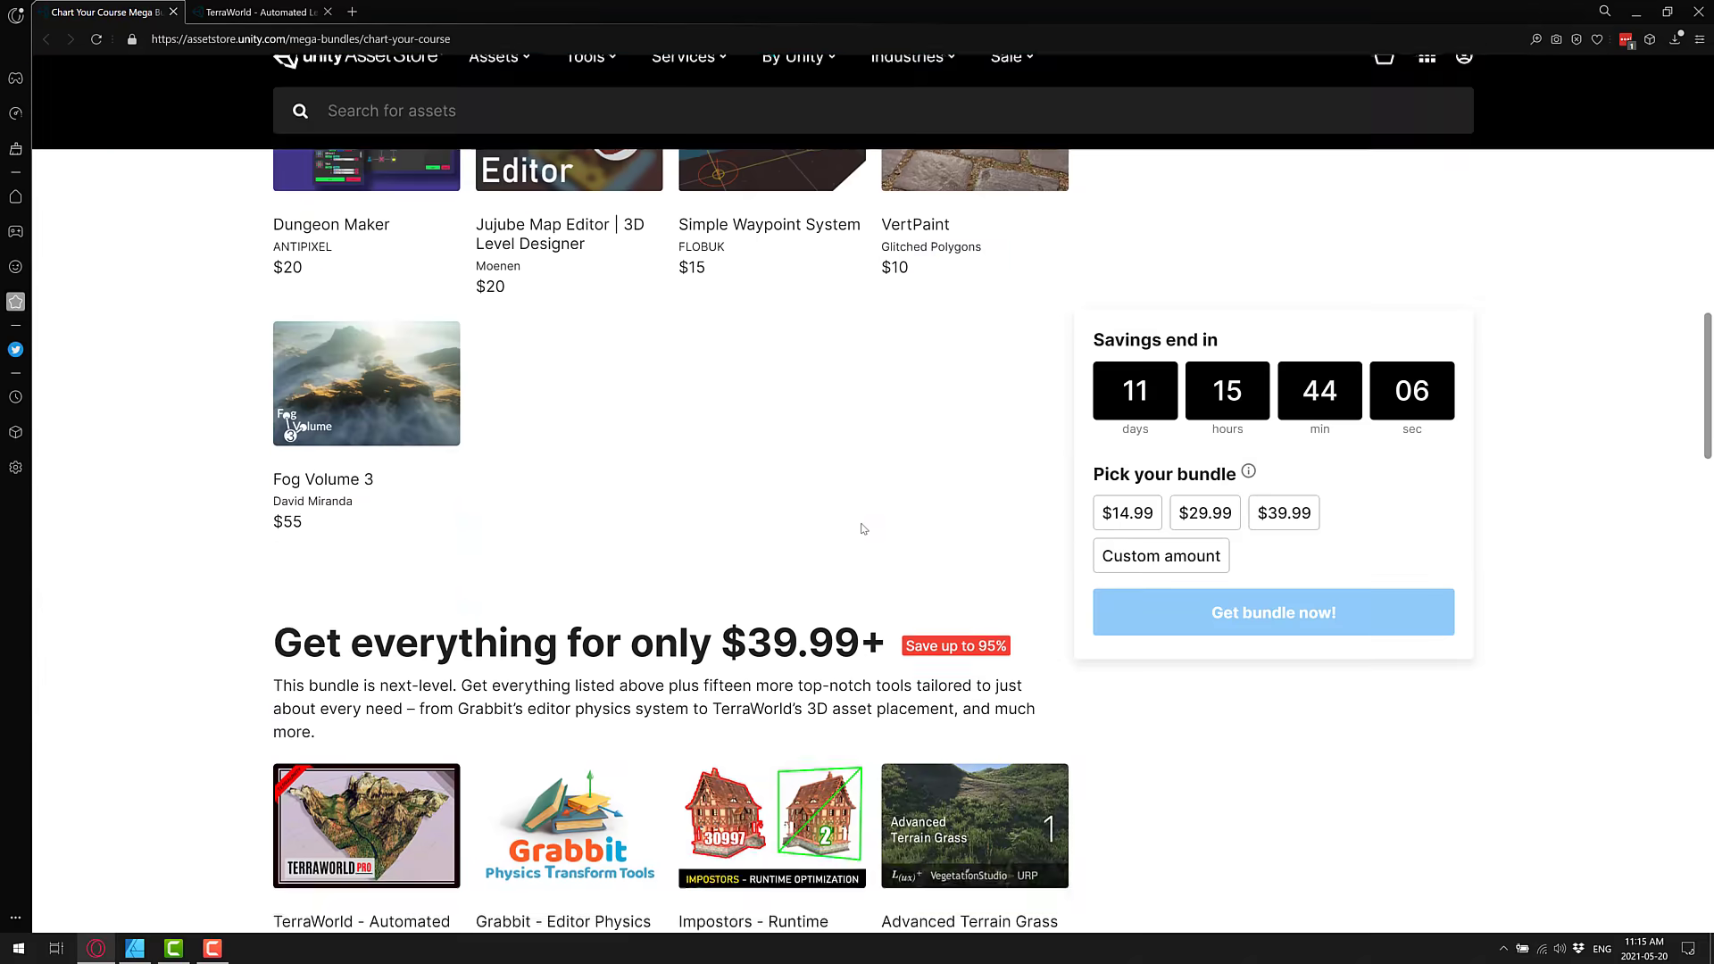
pyautogui.scroll(2, 866, 580)
pyautogui.scroll(-9, 864, 632)
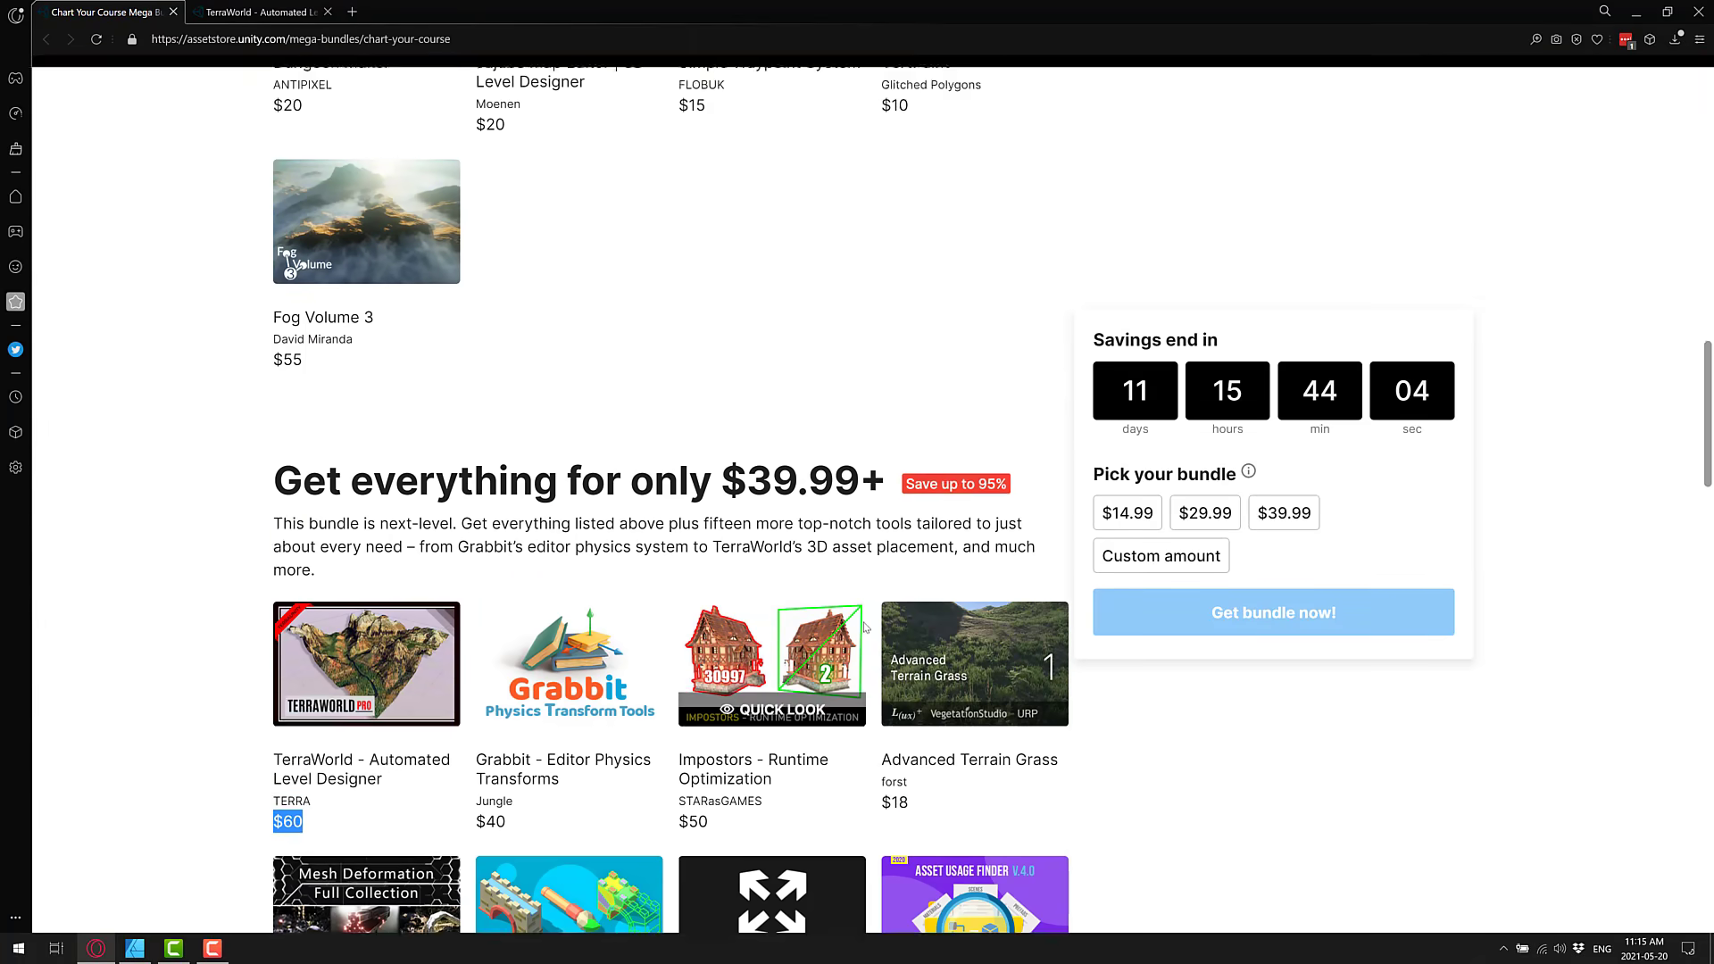
# Switch to the TerraWorld asset page, highlight its price, and read its overview and license details.
pyautogui.hotkey('ctrl', 'Tab')
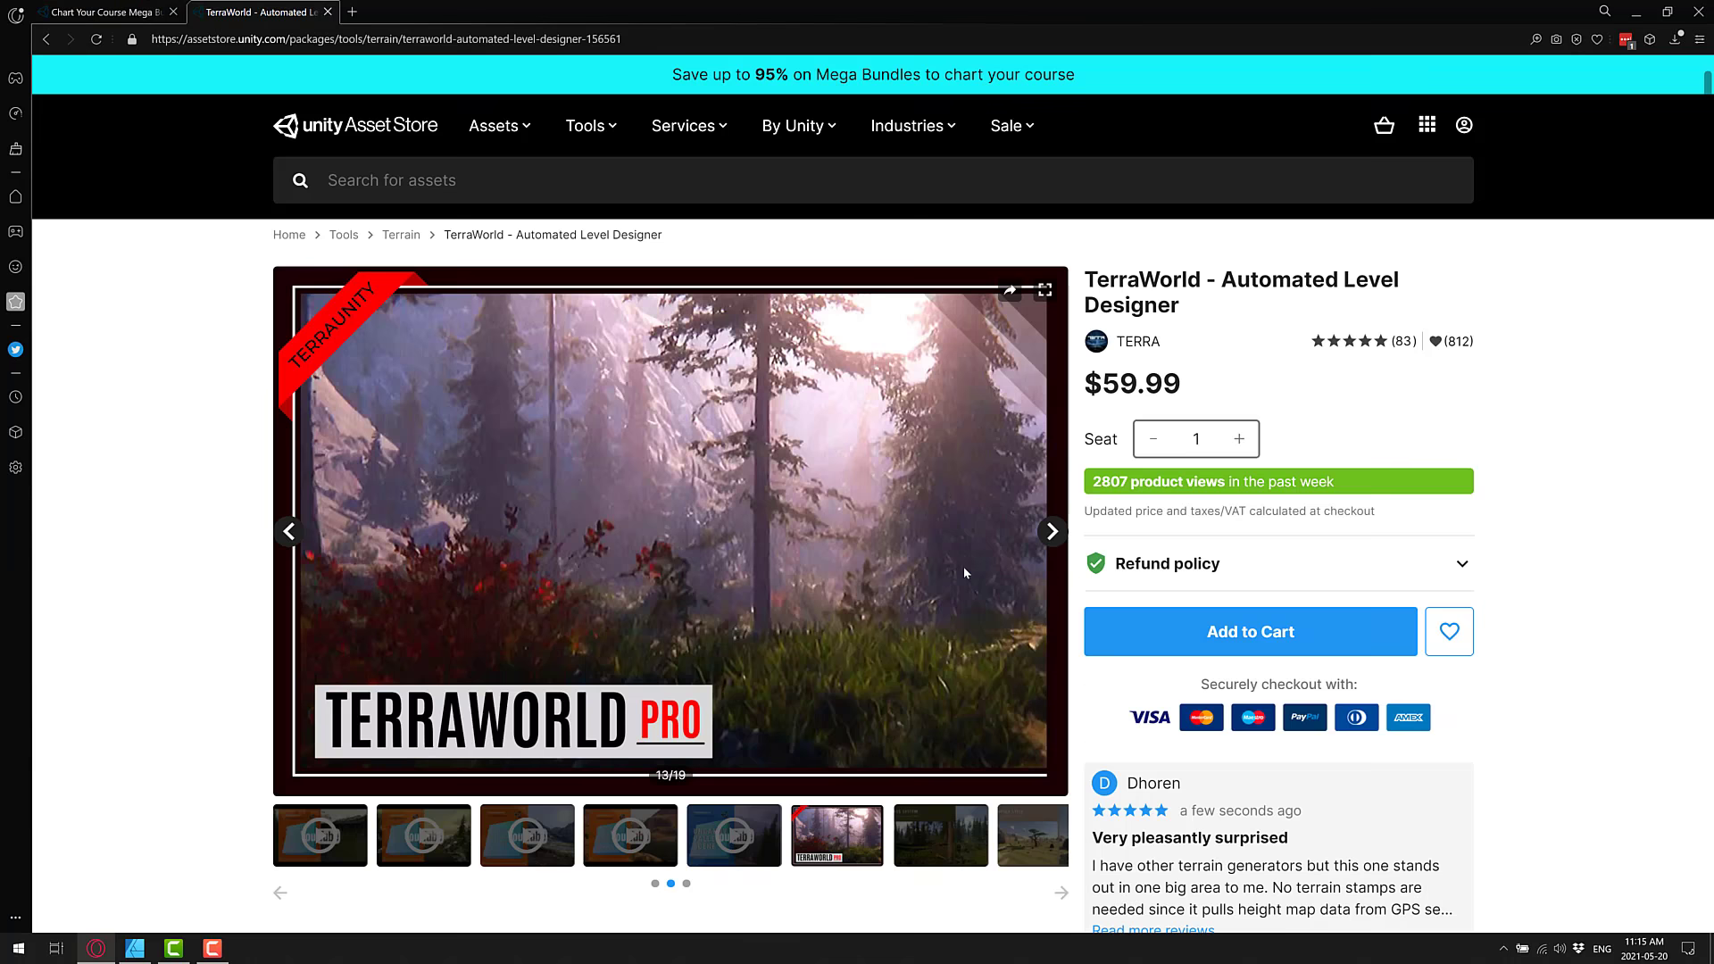
pyautogui.scroll(-1, 964, 572)
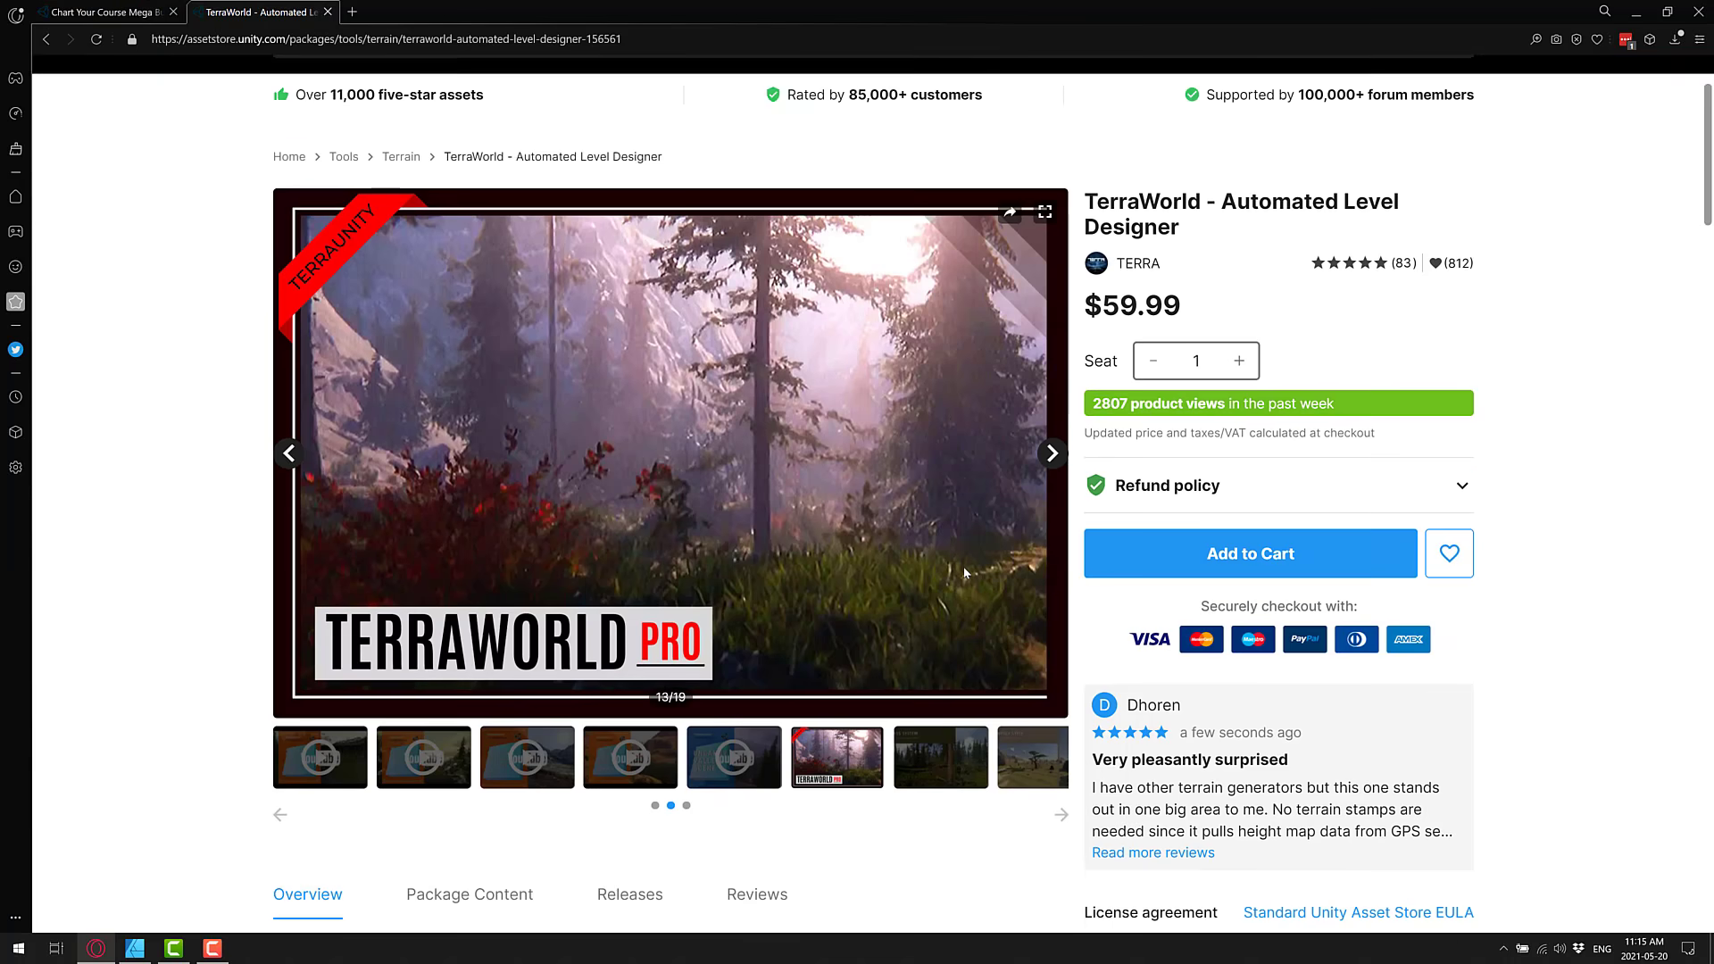
pyautogui.tripleClick(1230, 321)
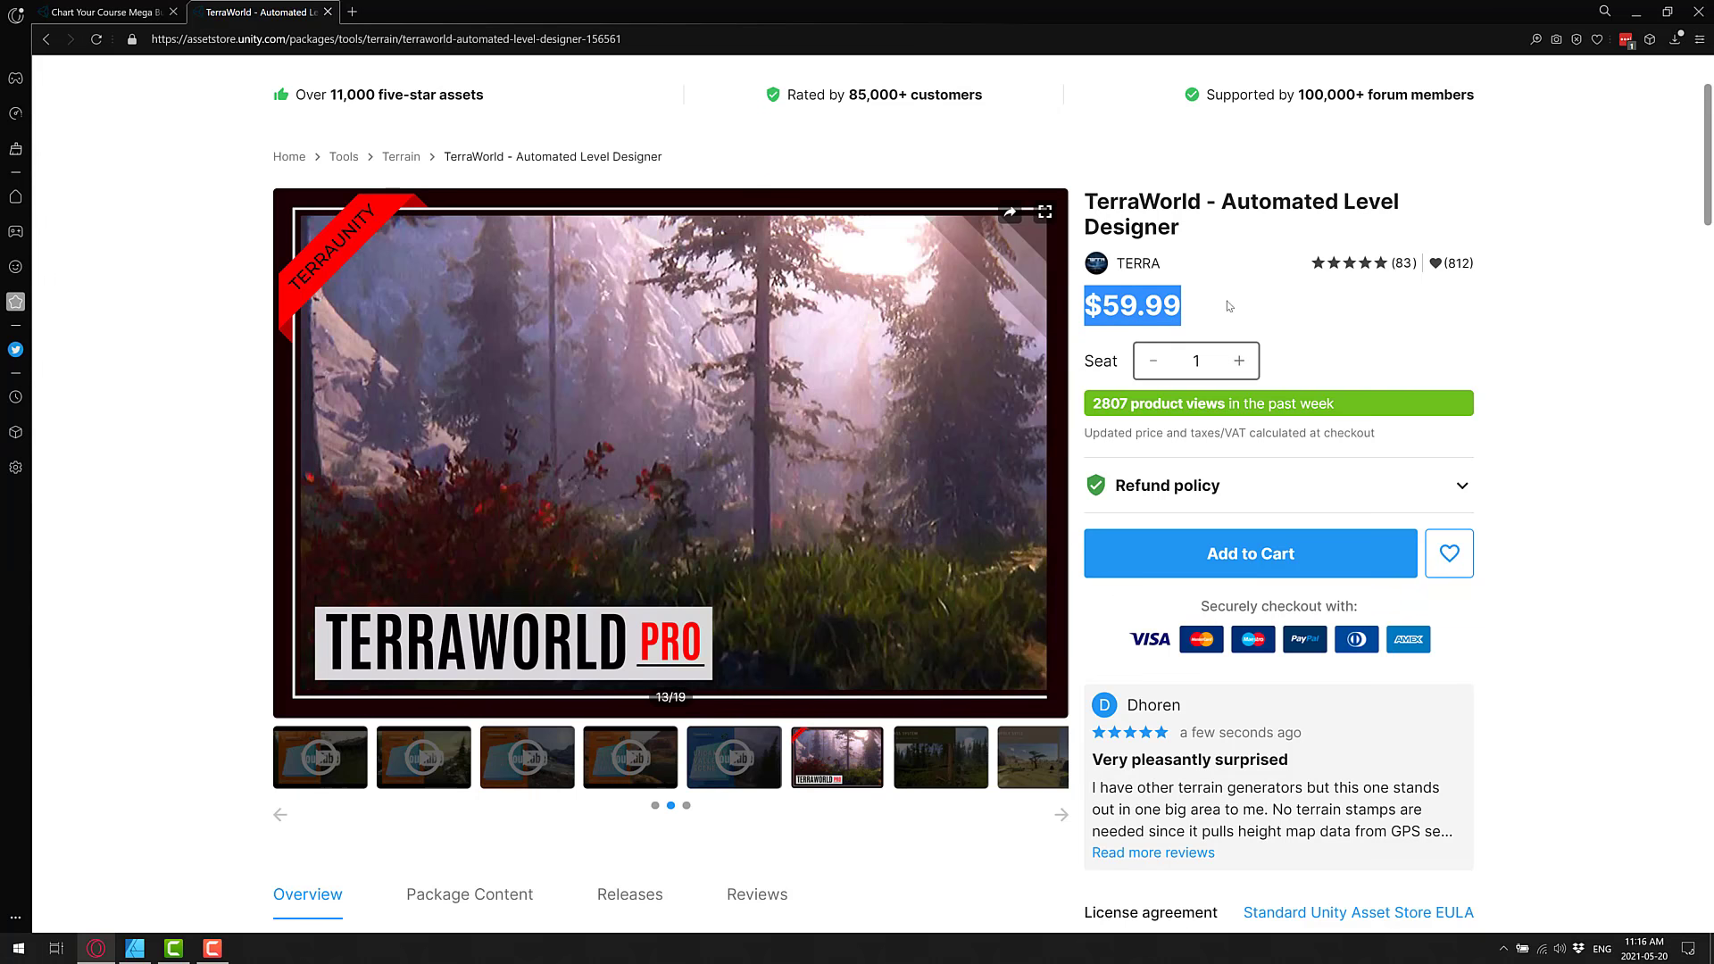
pyautogui.click(1098, 320)
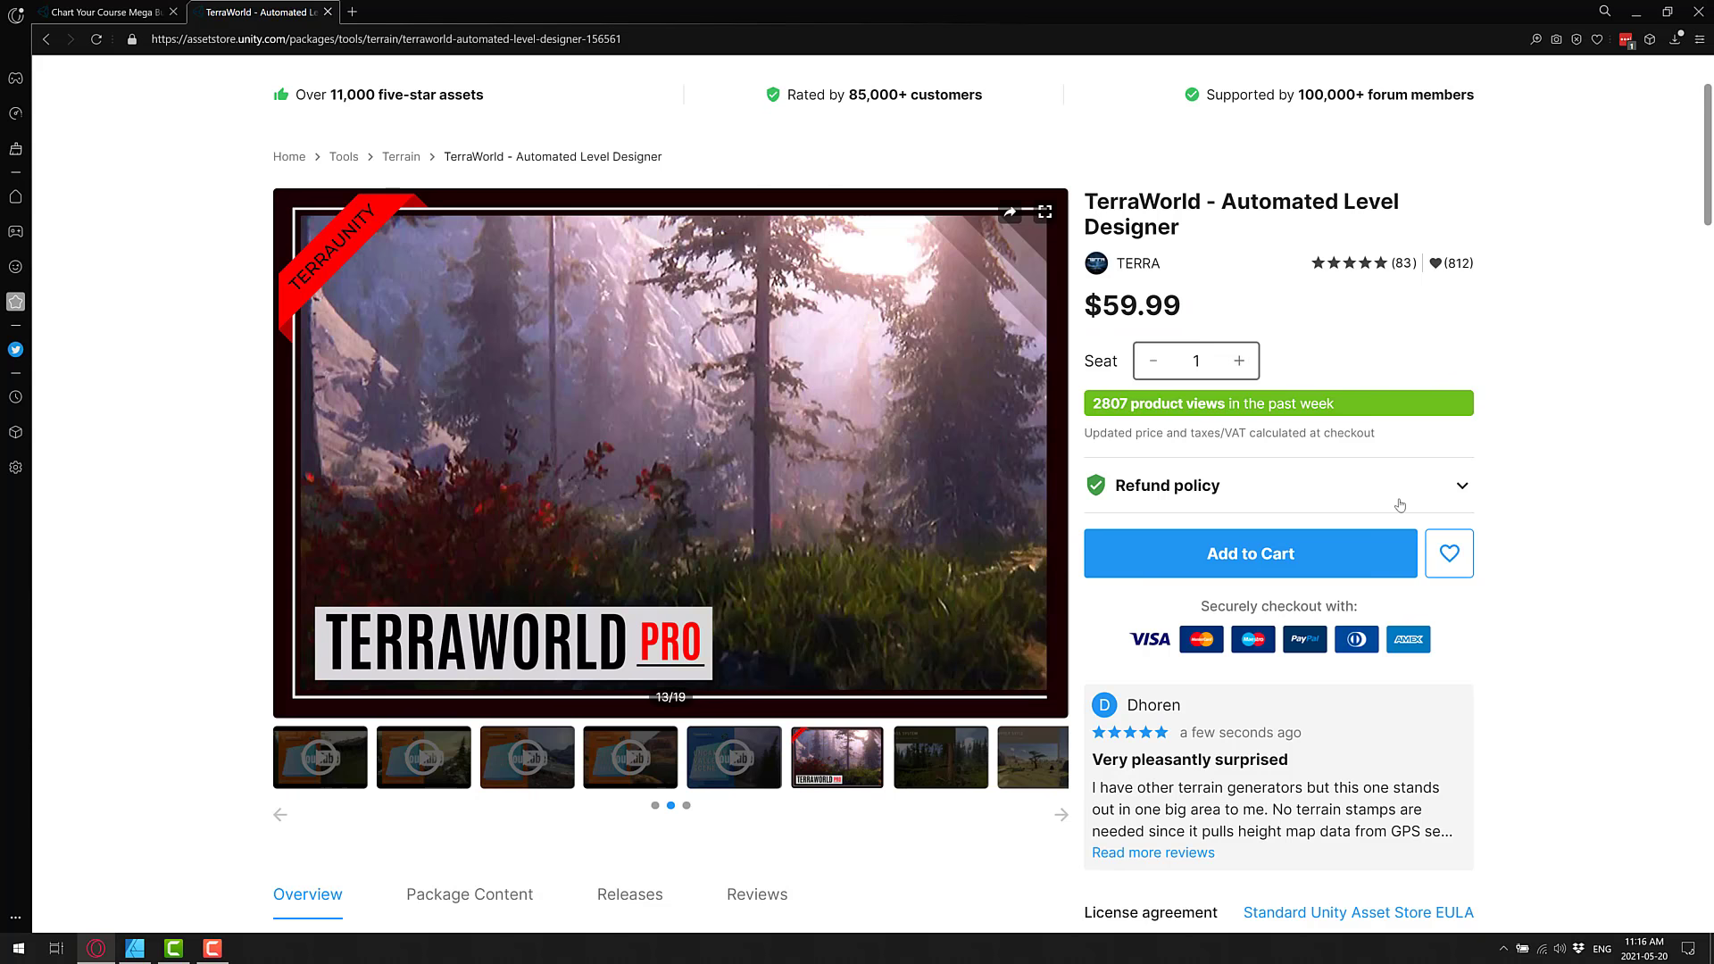
pyautogui.scroll(-8, 1314, 423)
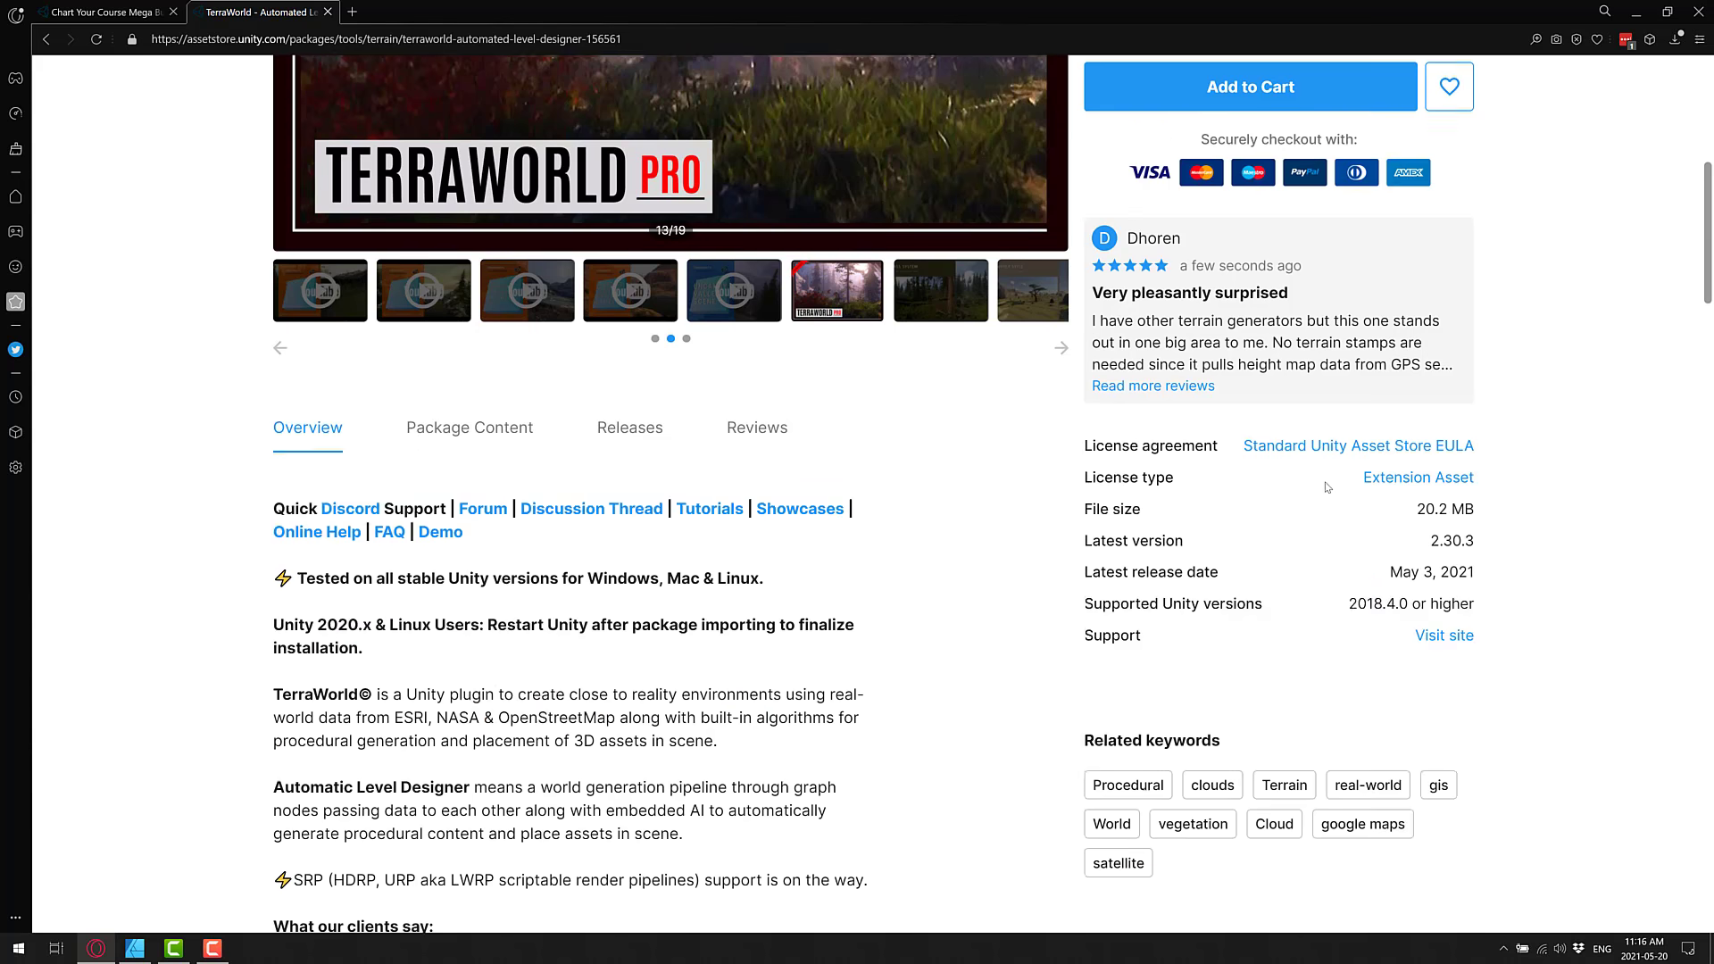
pyautogui.scroll(2, 1328, 487)
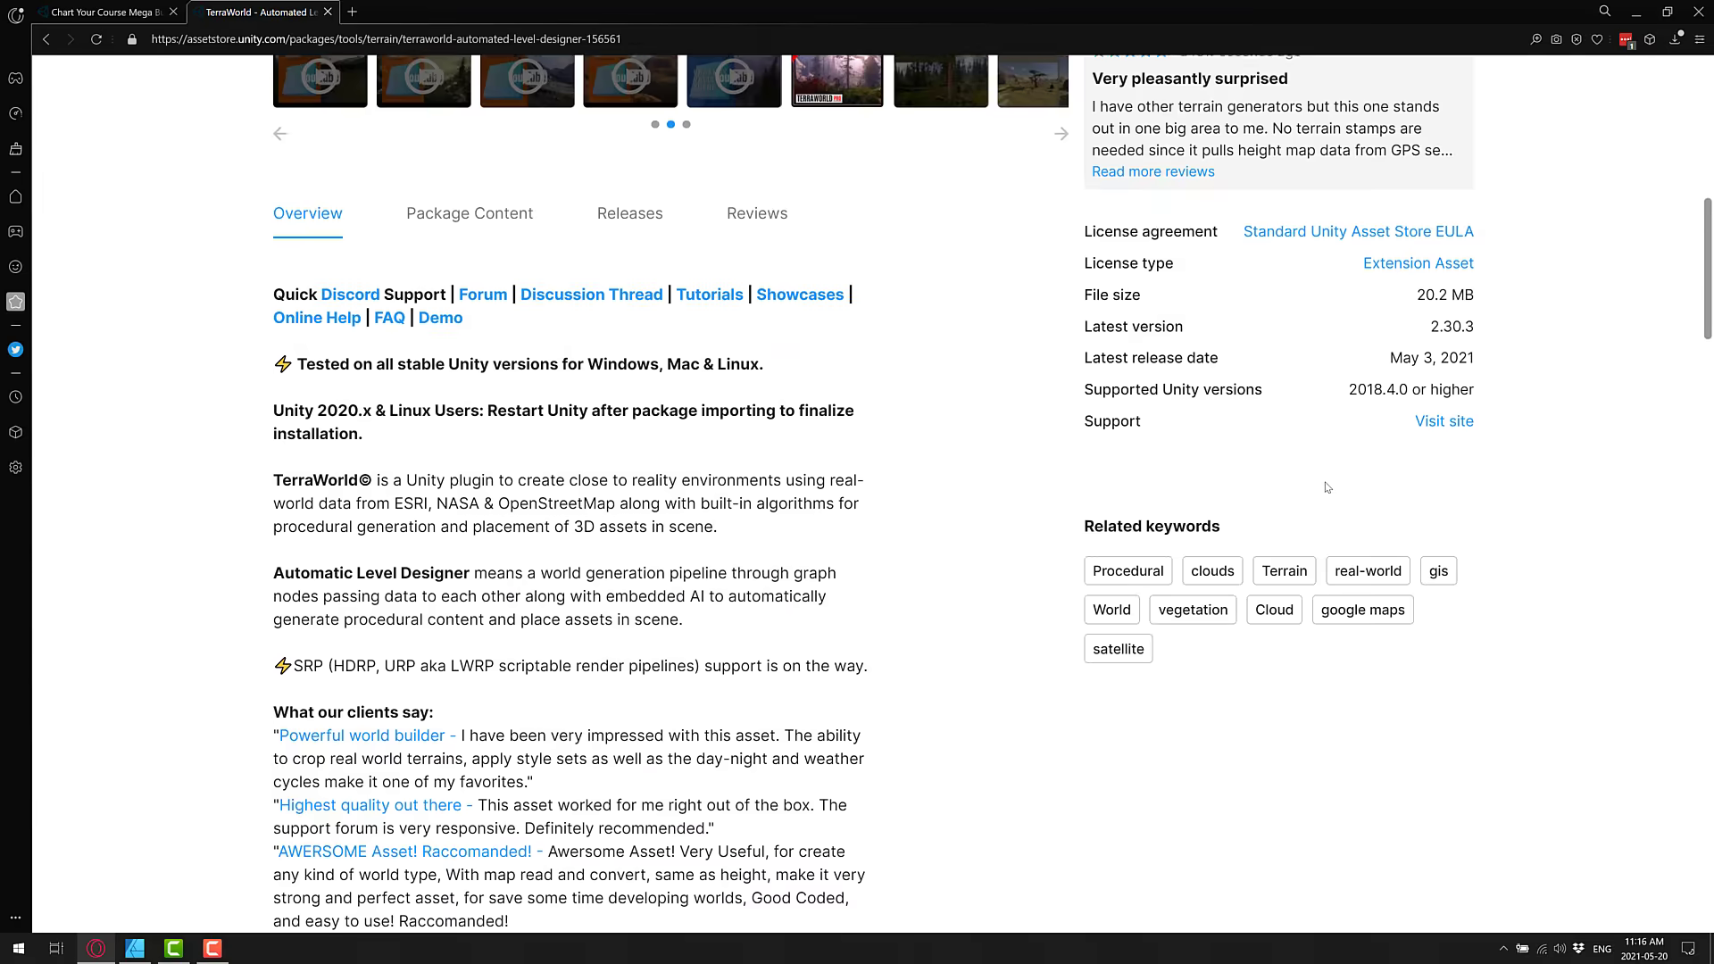
# Read TerraWorld's feature list through to the TerraLand 3 discount note and return to the start of the asset page.
pyautogui.scroll(-8, 1132, 498)
pyautogui.scroll(-9, 1132, 498)
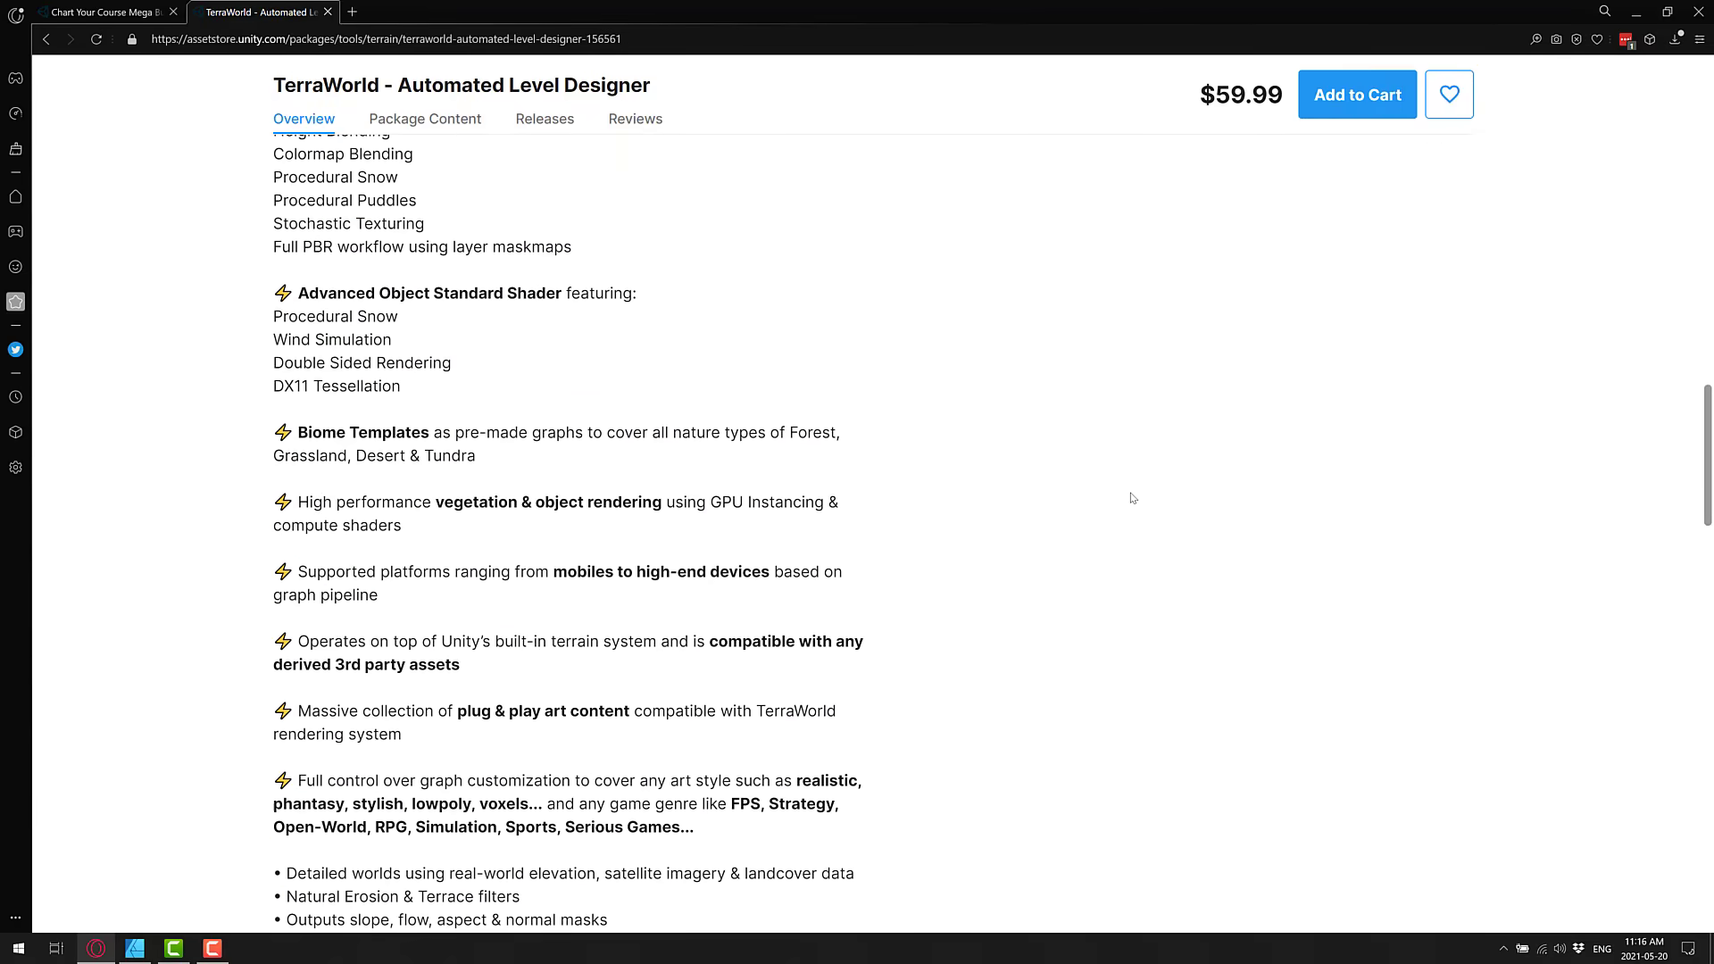
pyautogui.scroll(-2, 1032, 499)
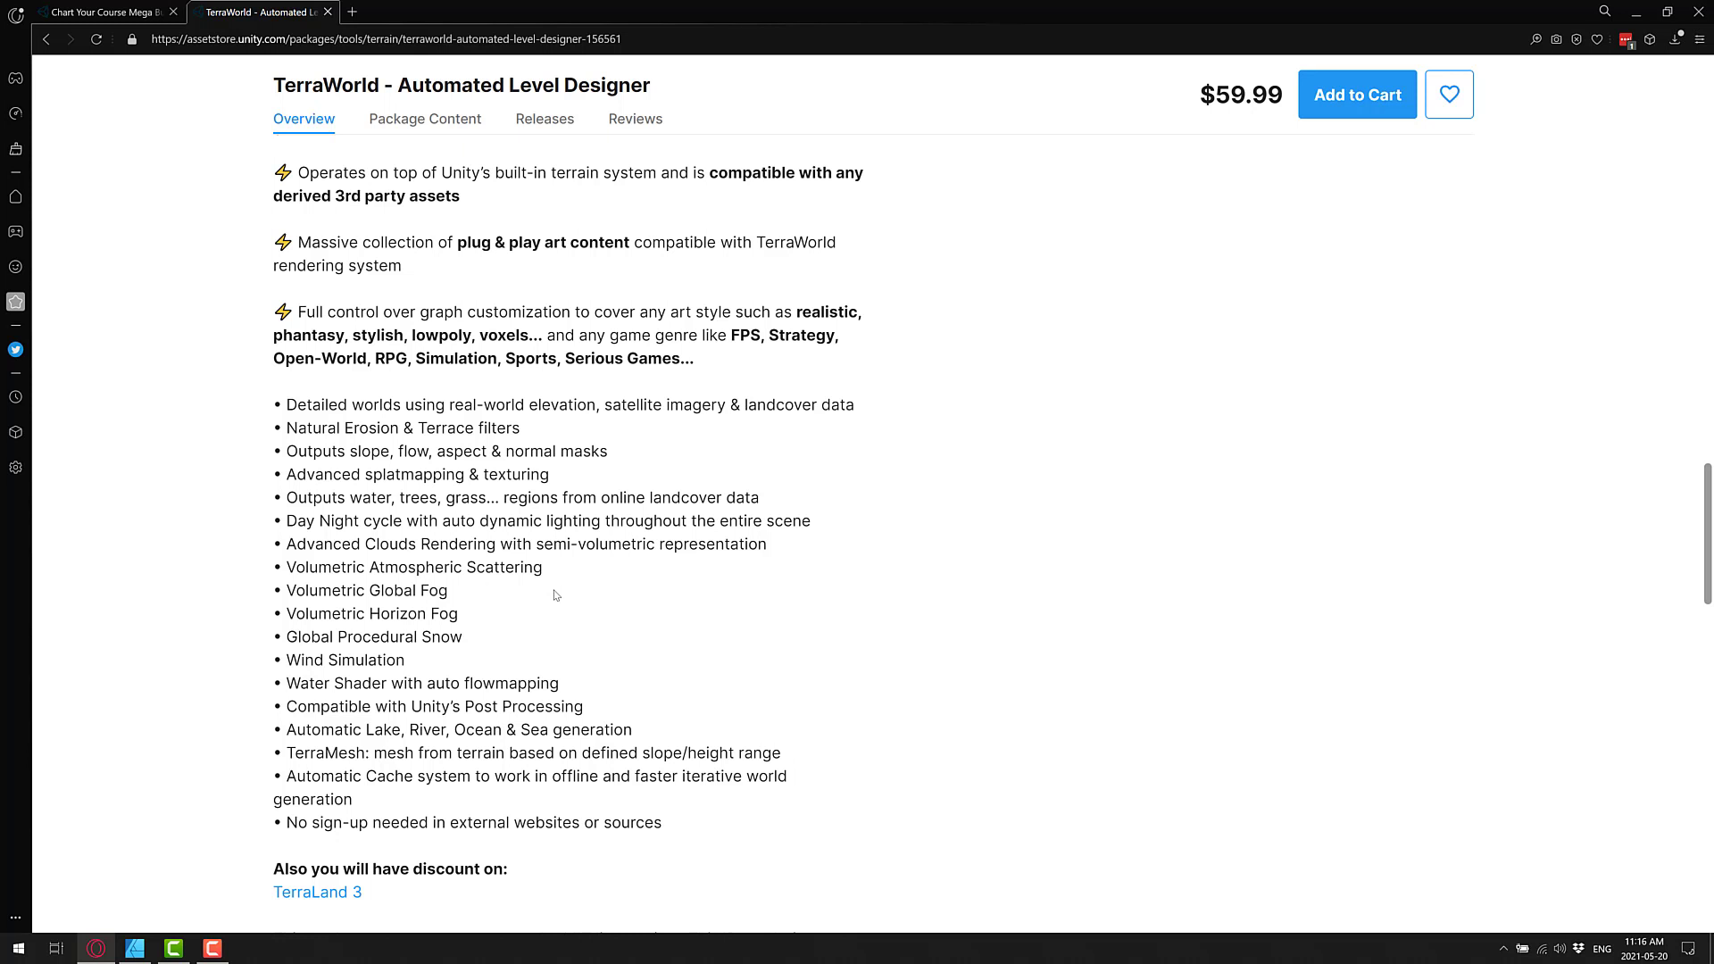
pyautogui.scroll(15, 534, 551)
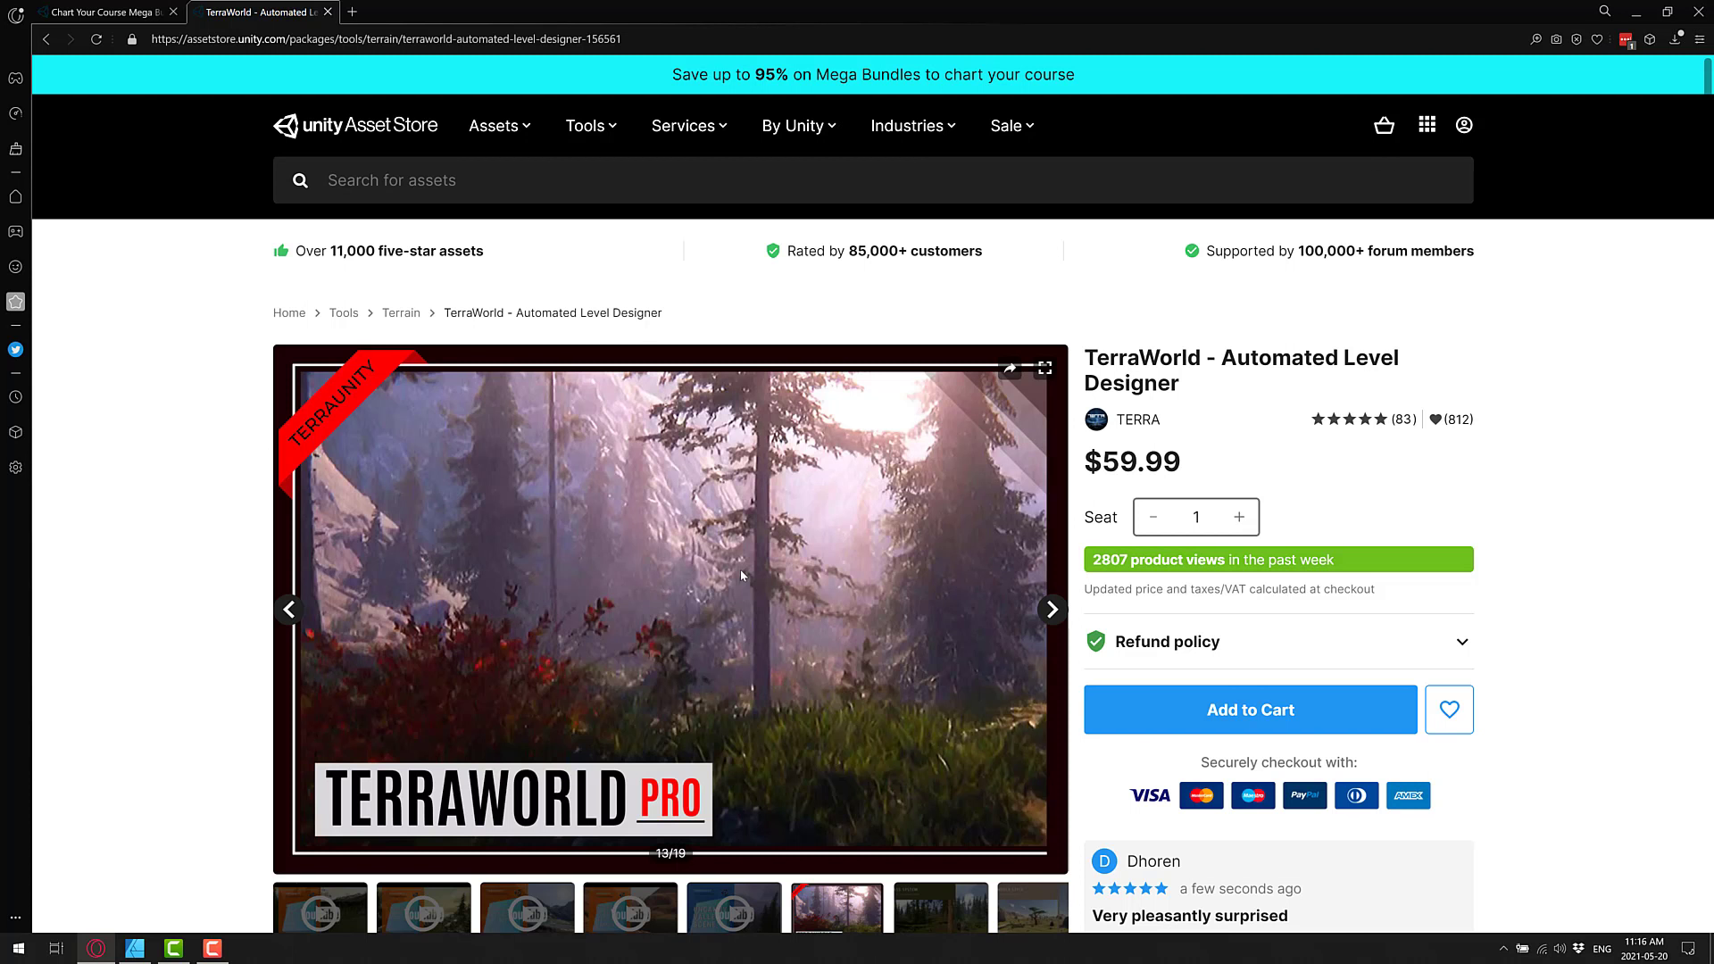
# Switch to the Mega Bundles page and review the assets in the $29.99 bundle tier.
pyautogui.hotkey('ctrl', 'shift', 'Tab')
pyautogui.scroll(5, 828, 576)
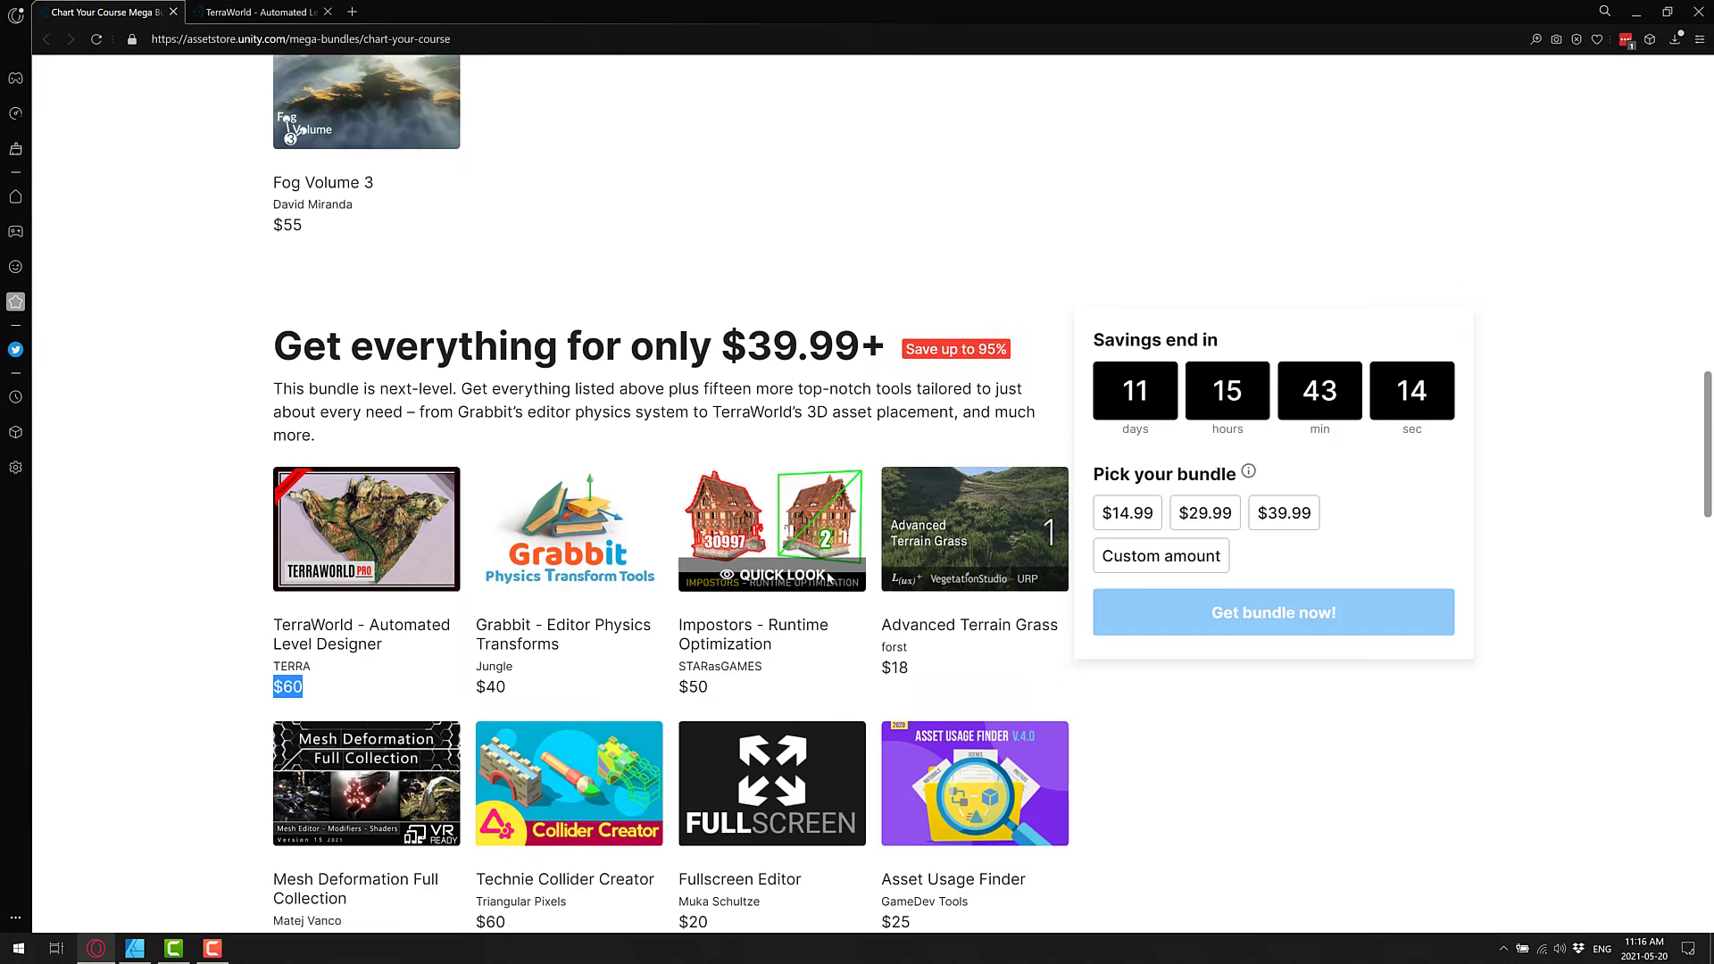
pyautogui.scroll(10, 829, 576)
pyautogui.scroll(-5, 840, 605)
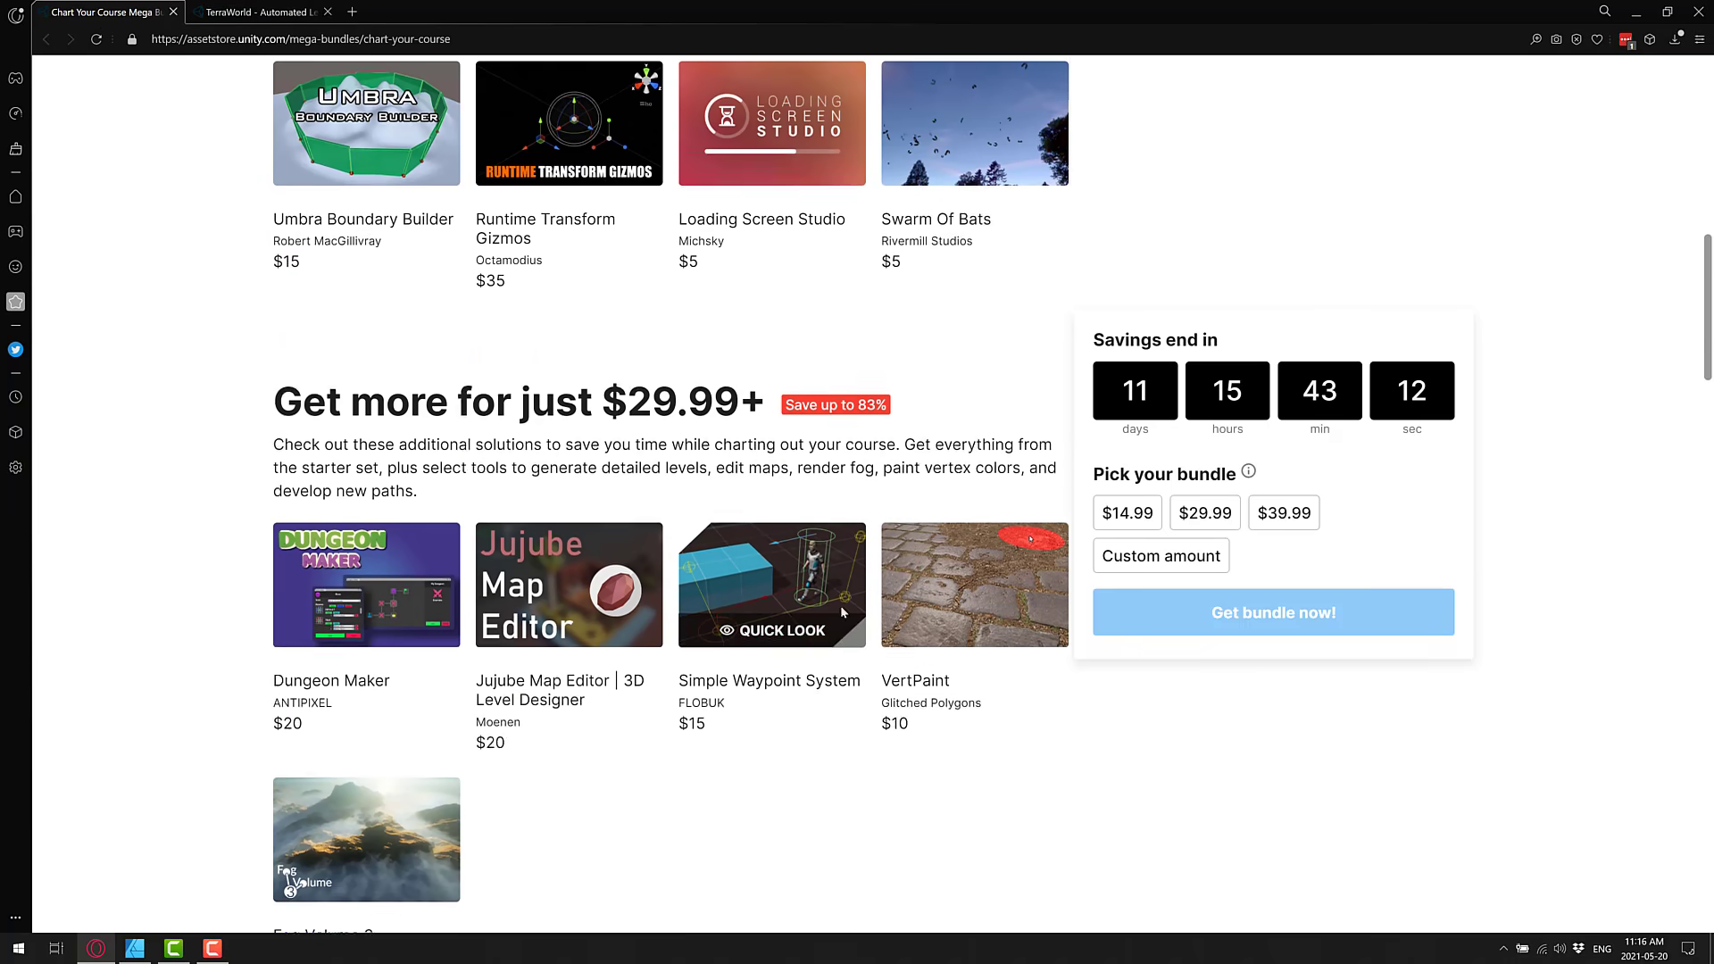
pyautogui.scroll(-1, 839, 607)
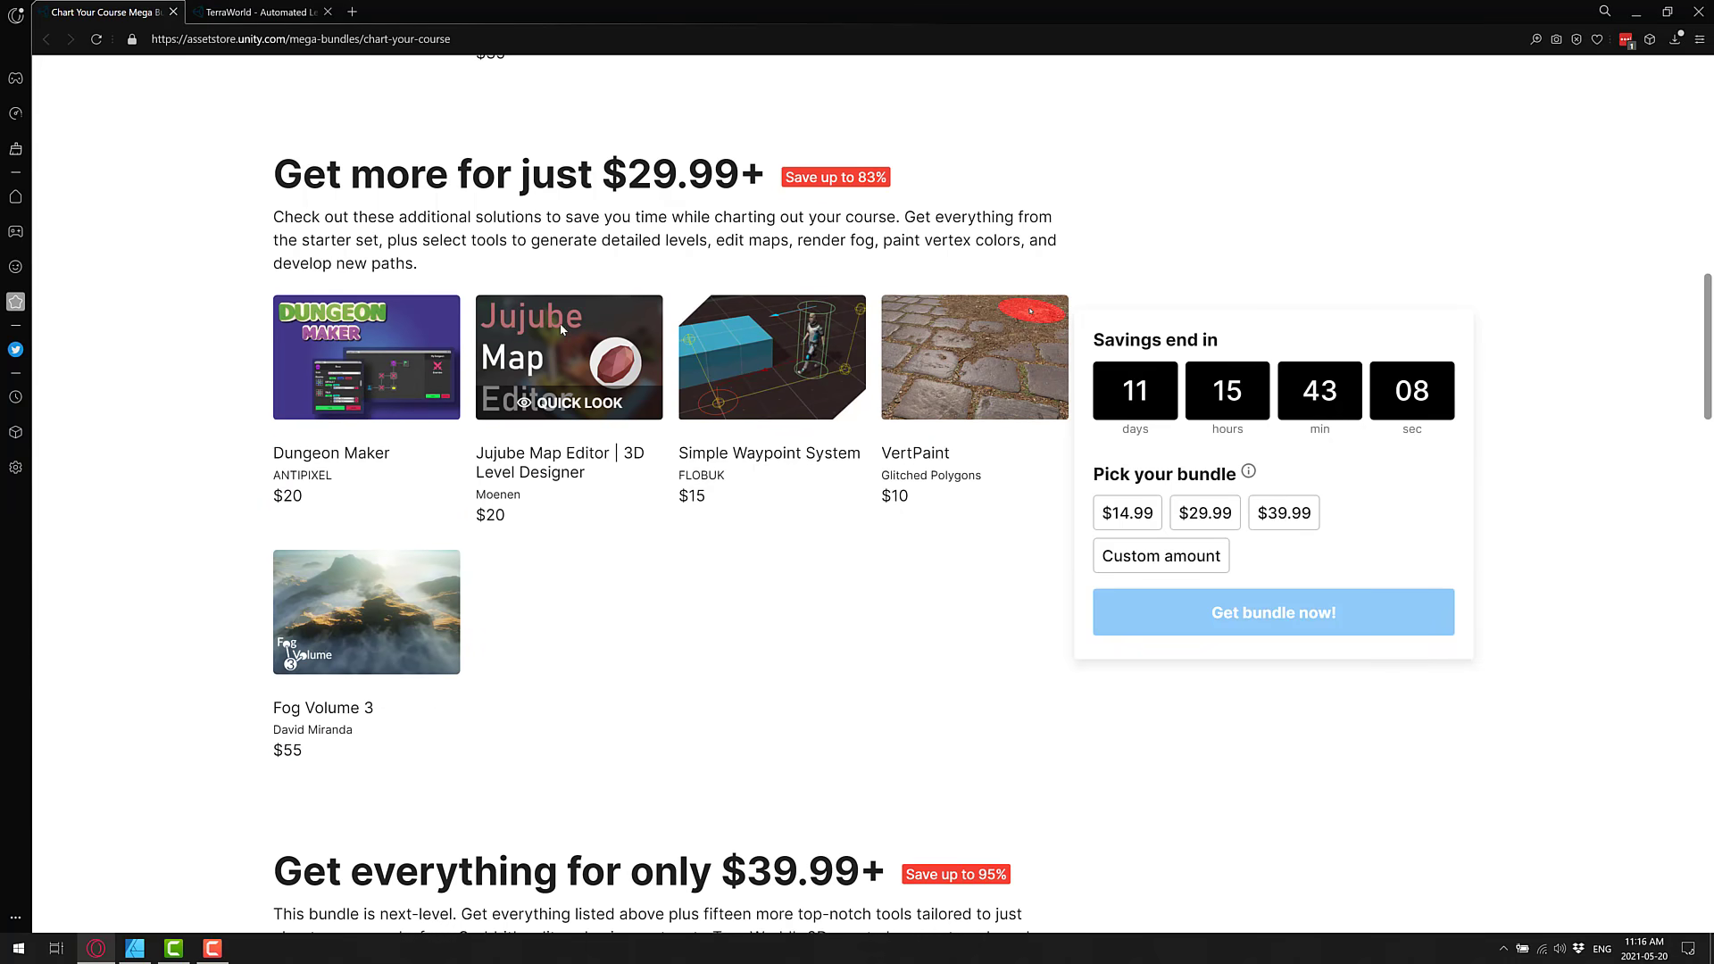
pyautogui.scroll(-2, 616, 640)
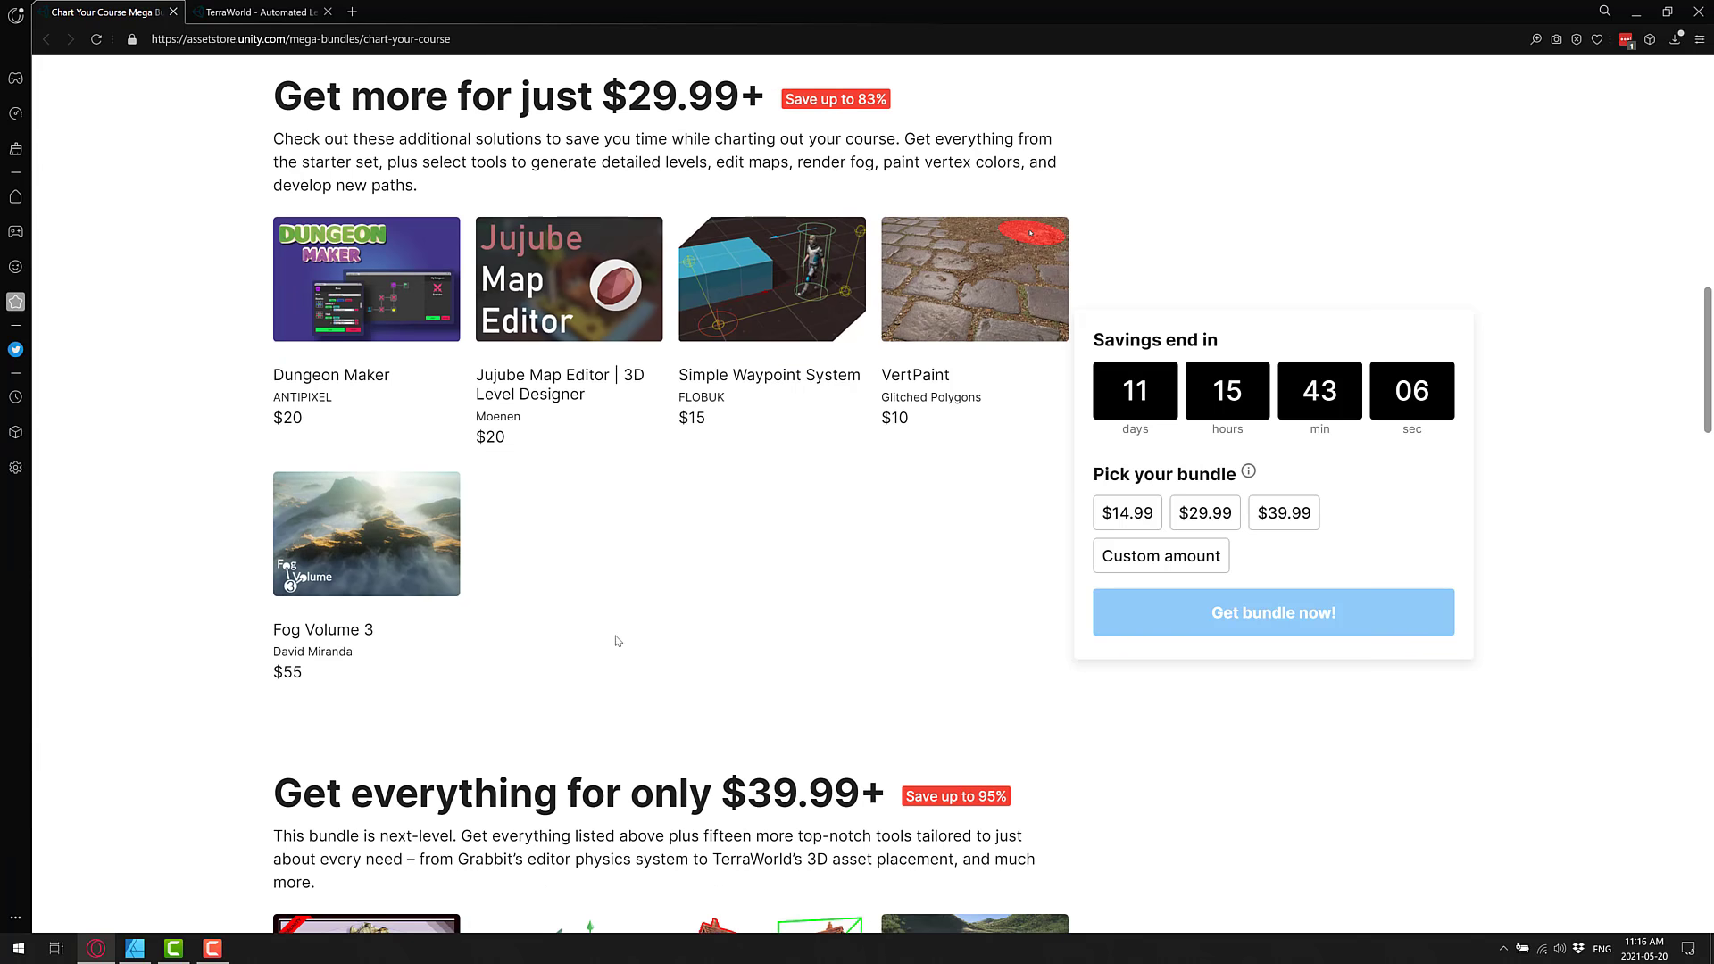
# Examine the assets in the $39.99 bundle tier, from TerraWorld through to TileWorldCreator.
pyautogui.scroll(-8, 616, 640)
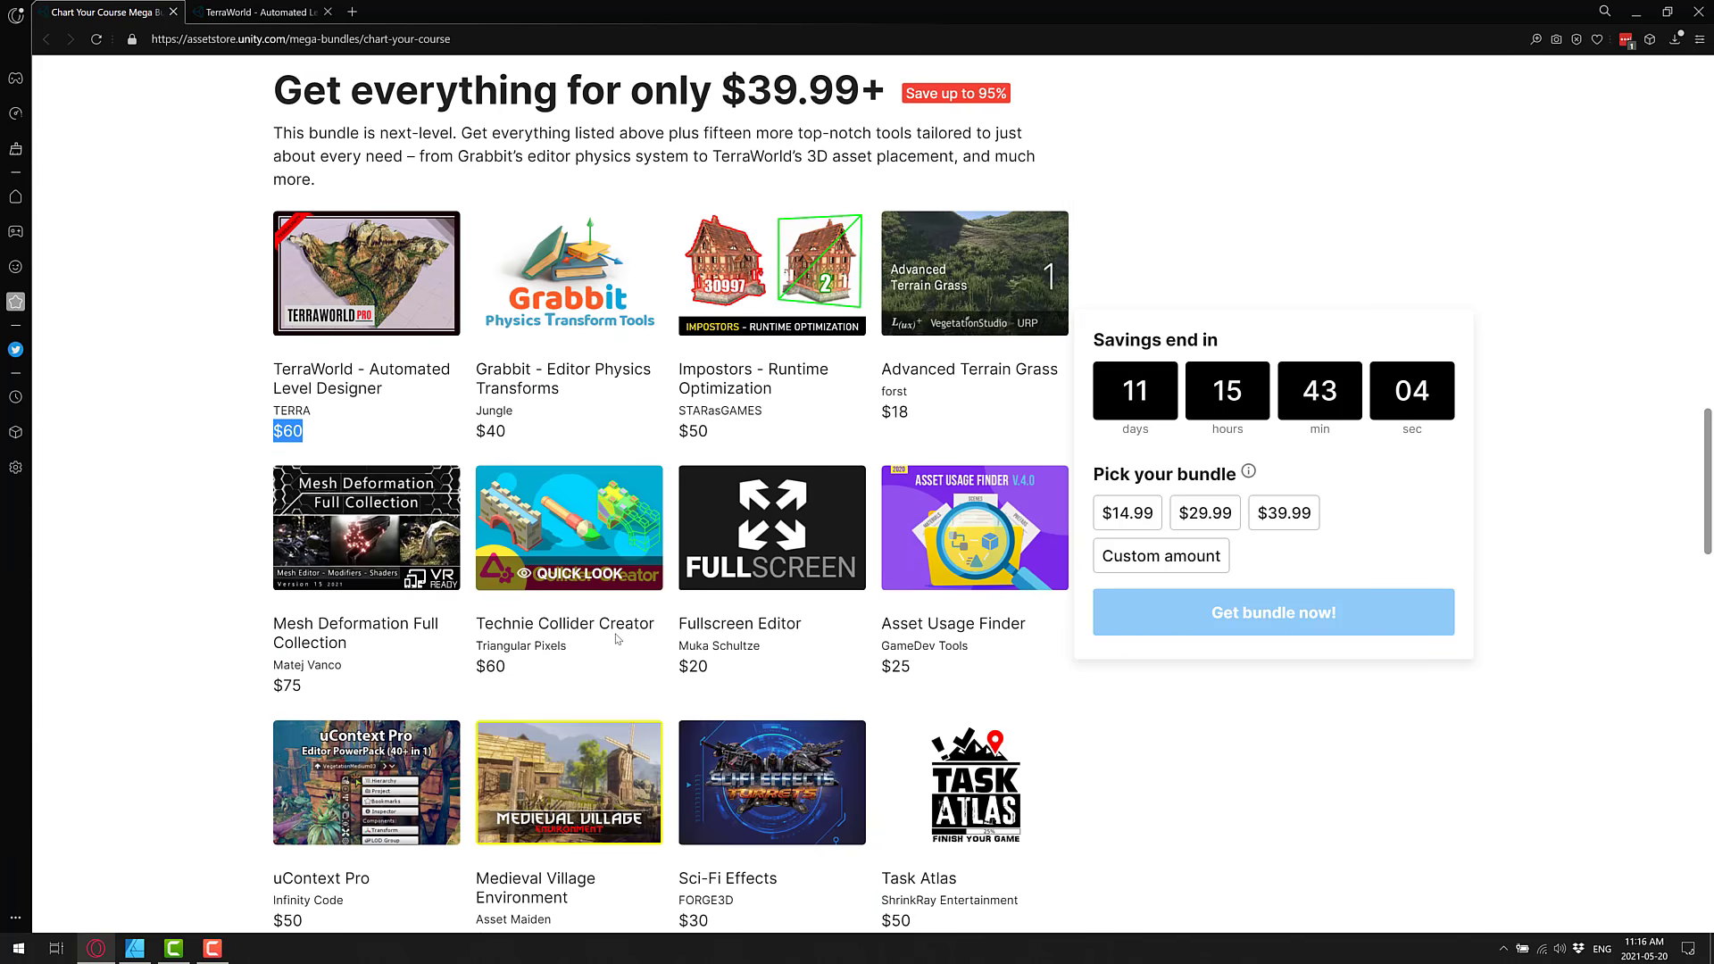
pyautogui.scroll(-1, 616, 641)
pyautogui.scroll(-1, 616, 639)
pyautogui.scroll(1, 589, 536)
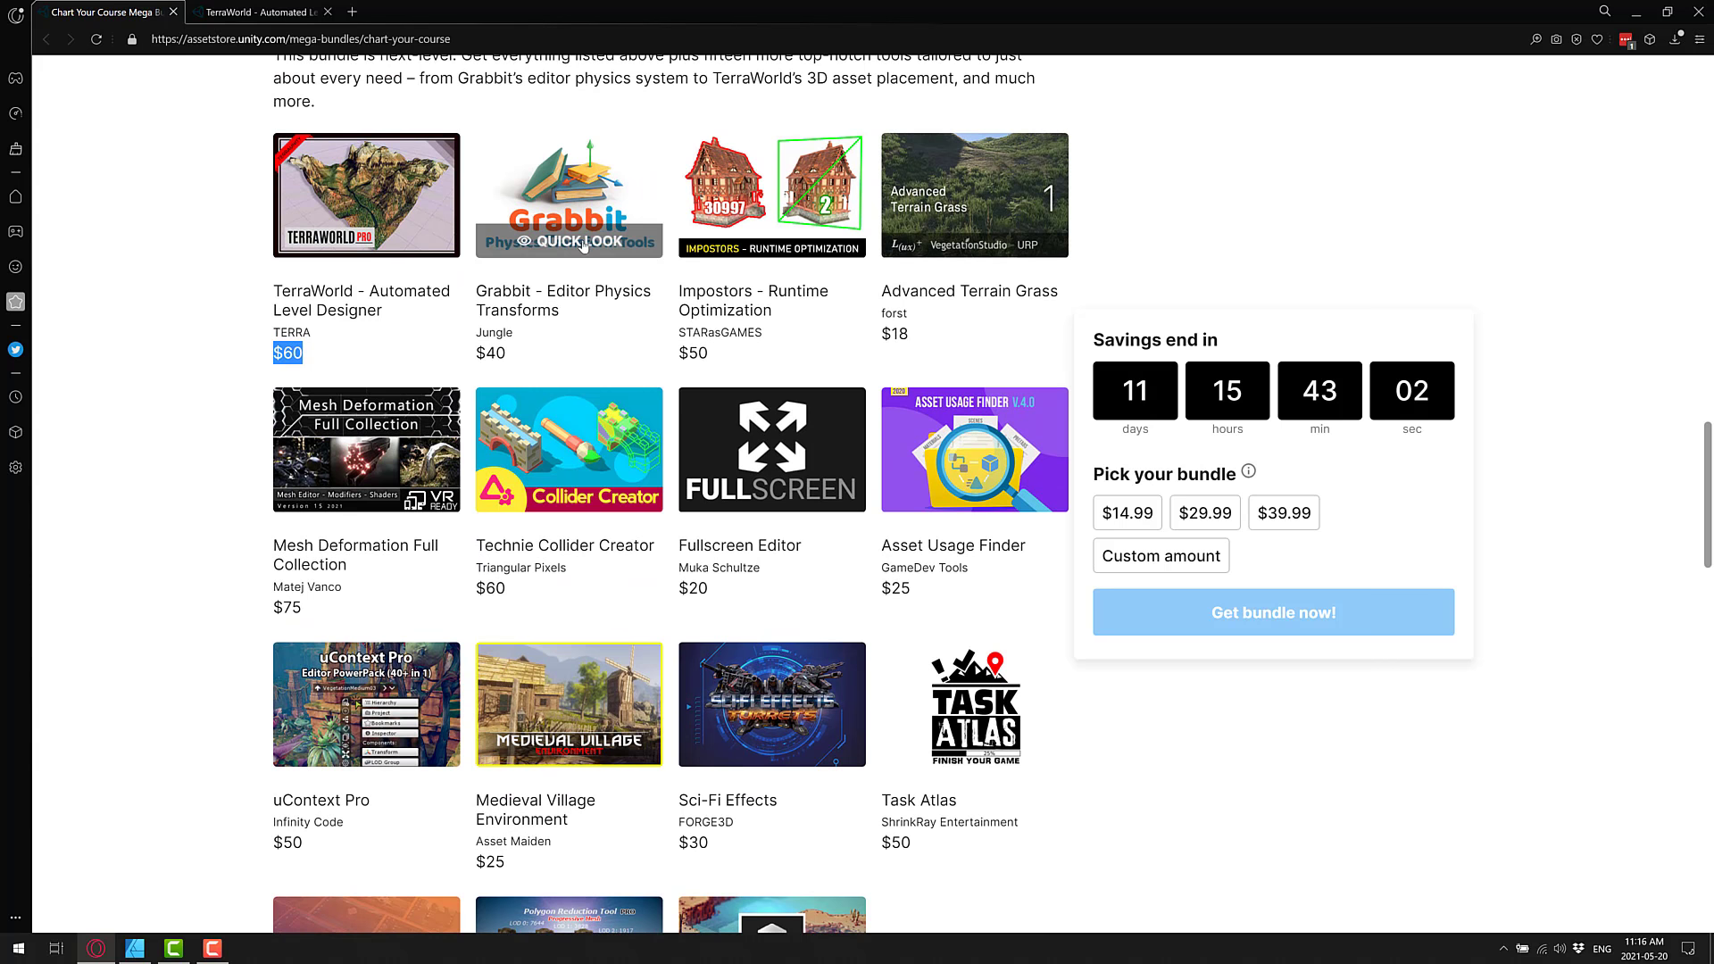
pyautogui.scroll(-1, 579, 497)
pyautogui.scroll(-3, 882, 739)
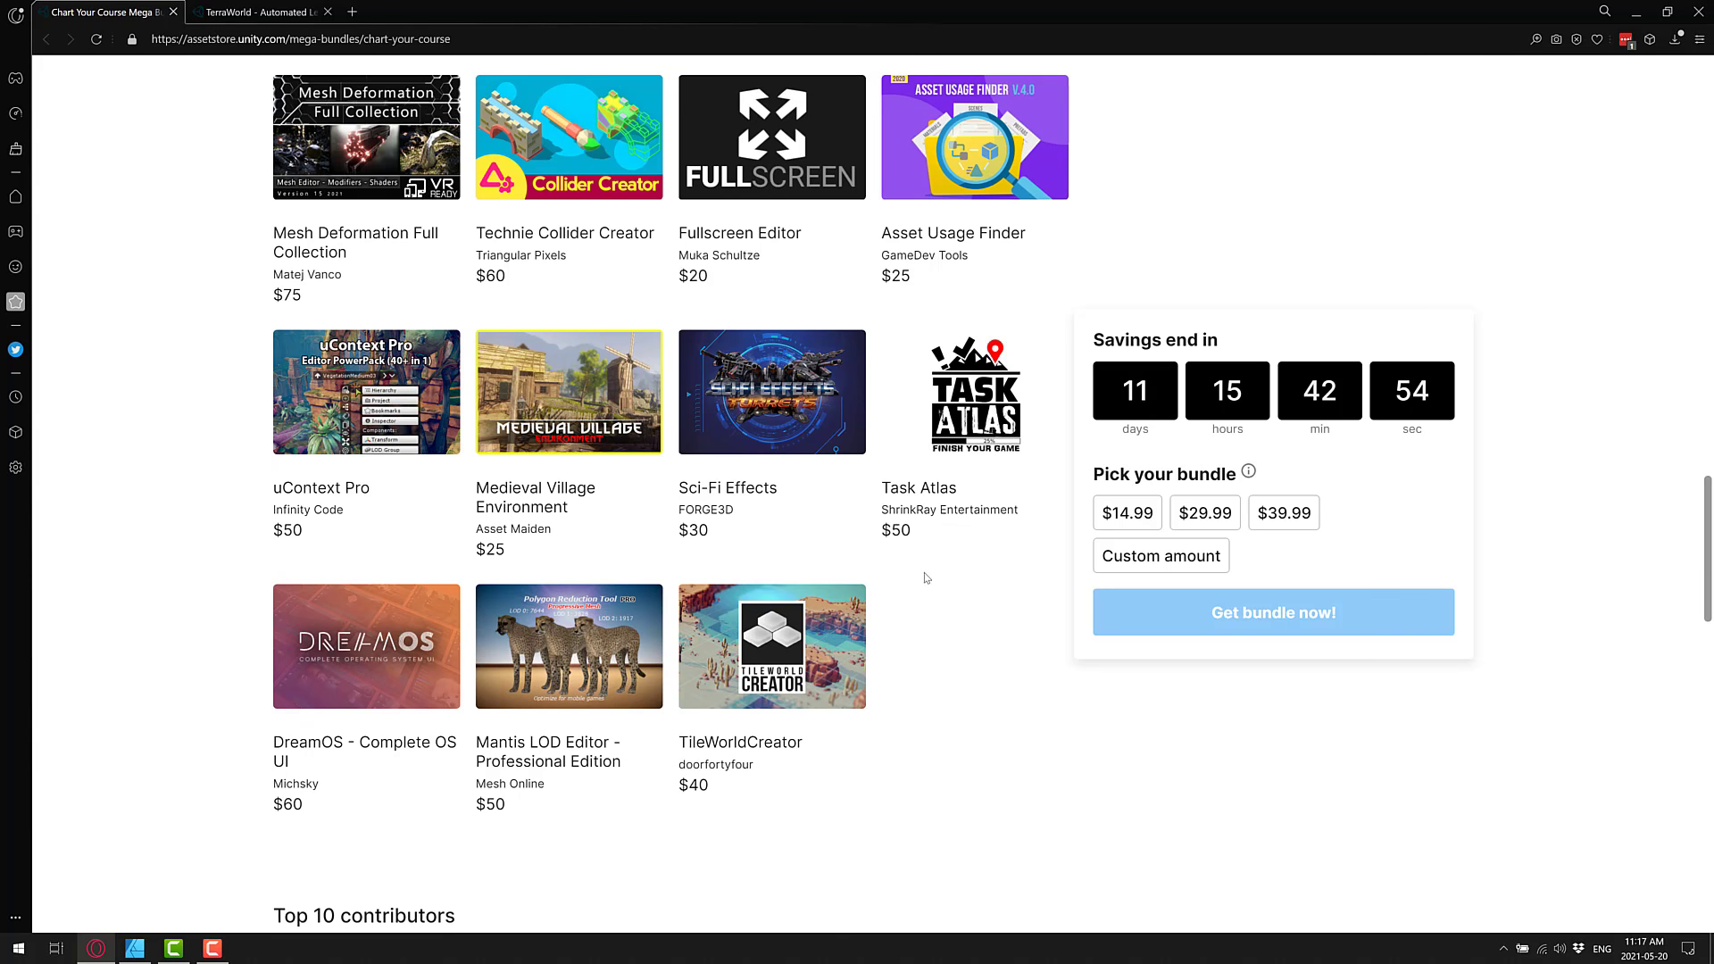
# Look back over the bundle tiers up to the Mega Bundles heading and return to the TerraWorld asset page.
pyautogui.scroll(2, 924, 576)
pyautogui.scroll(9, 924, 576)
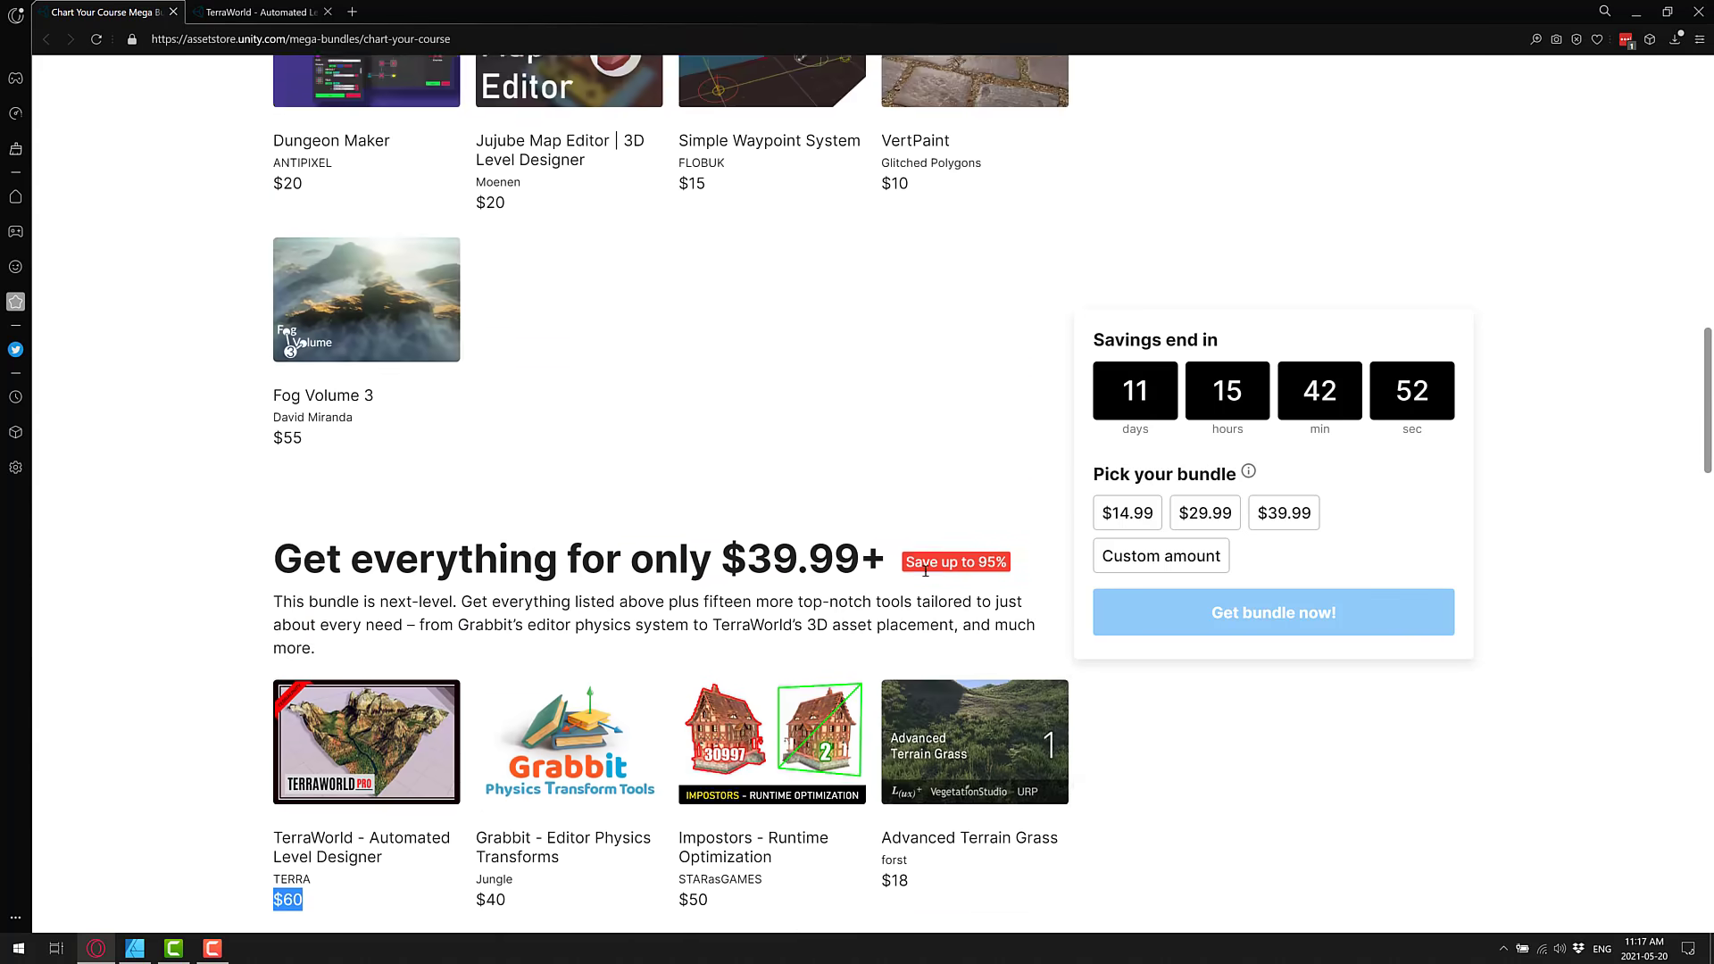
pyautogui.scroll(3, 931, 628)
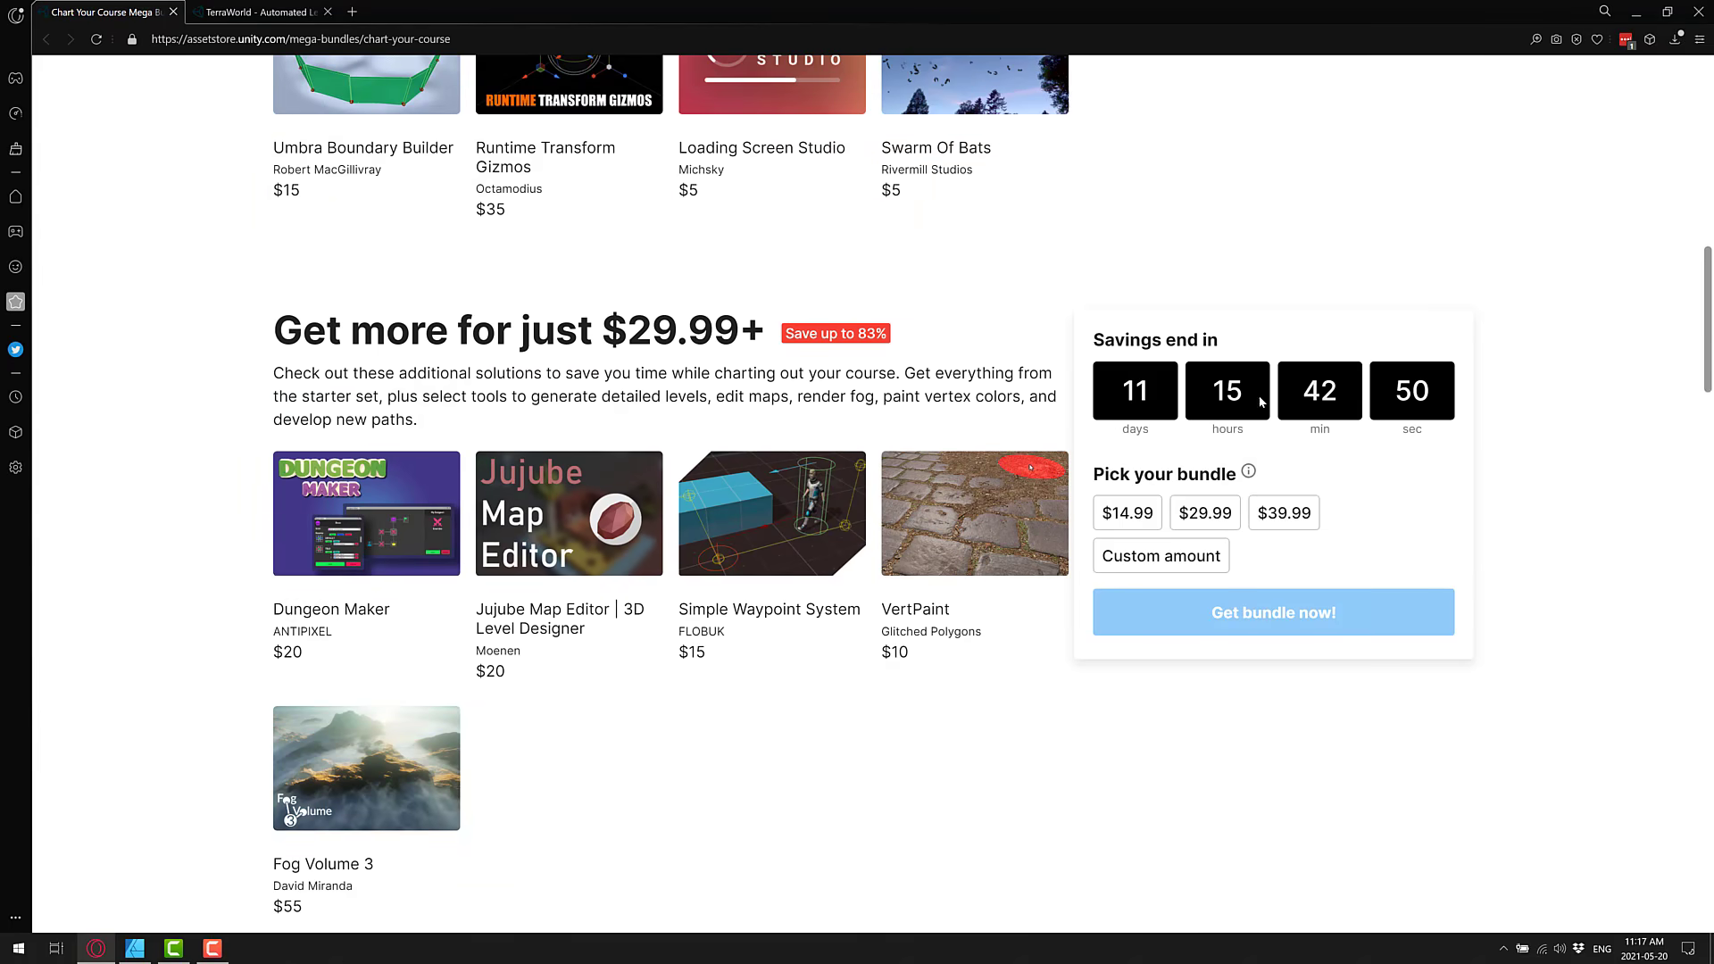
pyautogui.scroll(11, 833, 696)
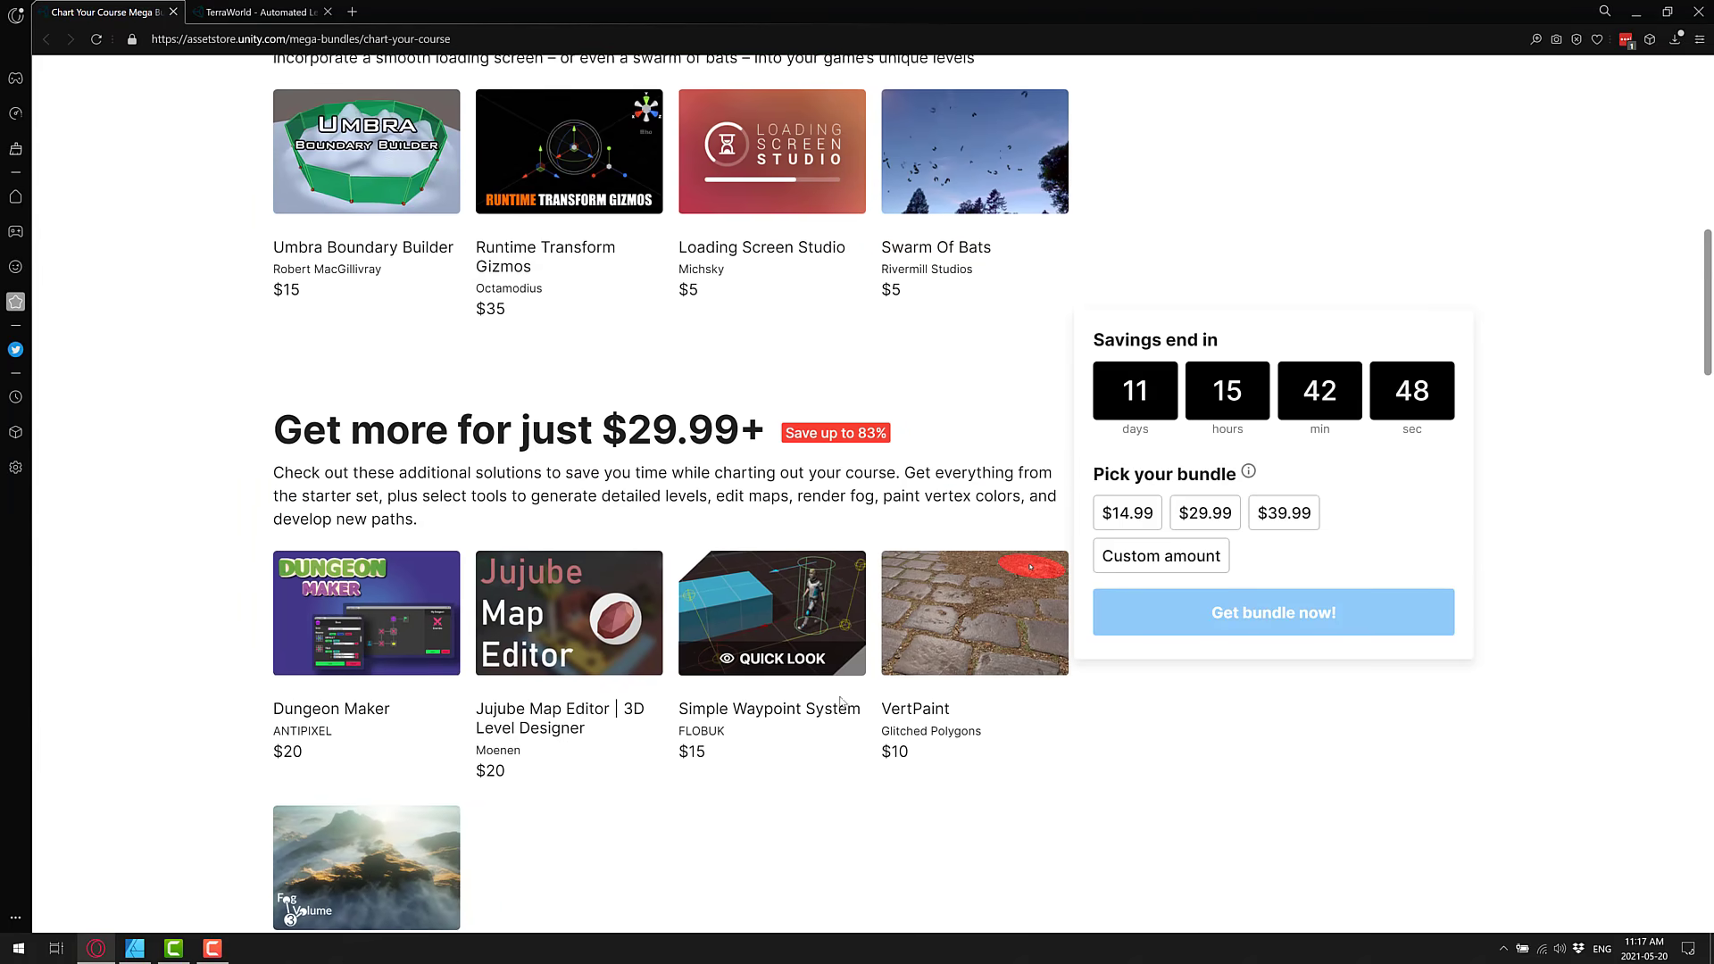
pyautogui.scroll(2, 799, 661)
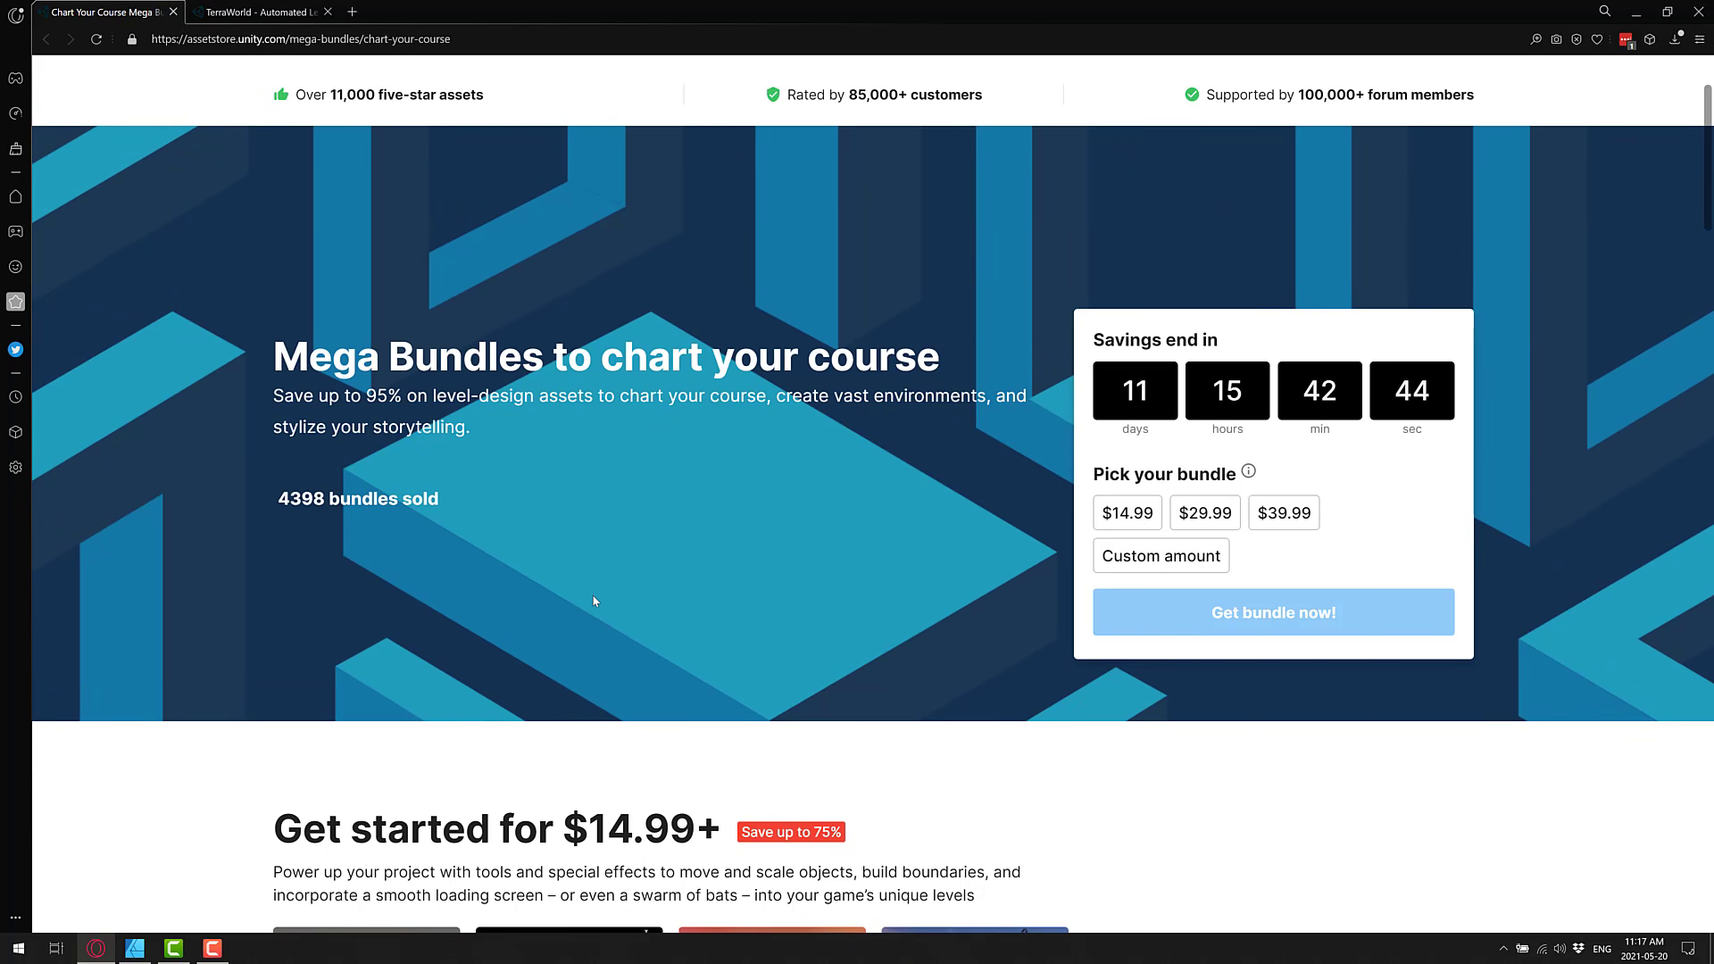
pyautogui.hotkey('ctrl', 'Tab')
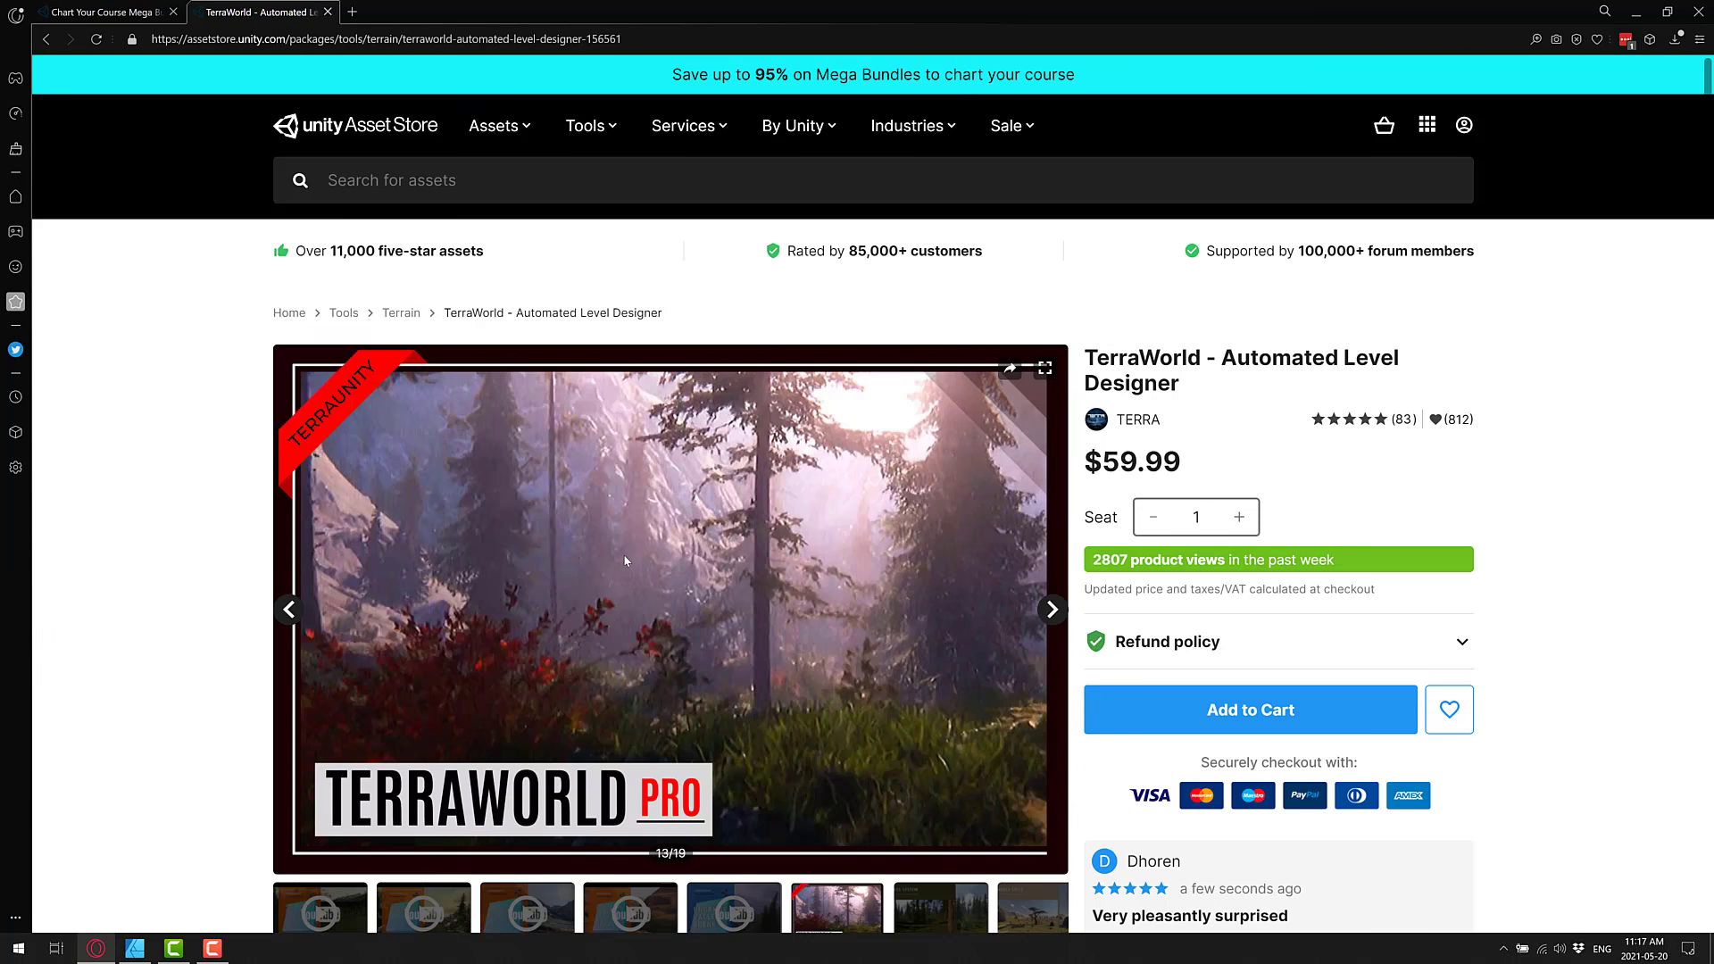
pyautogui.scroll(-1, 1032, 558)
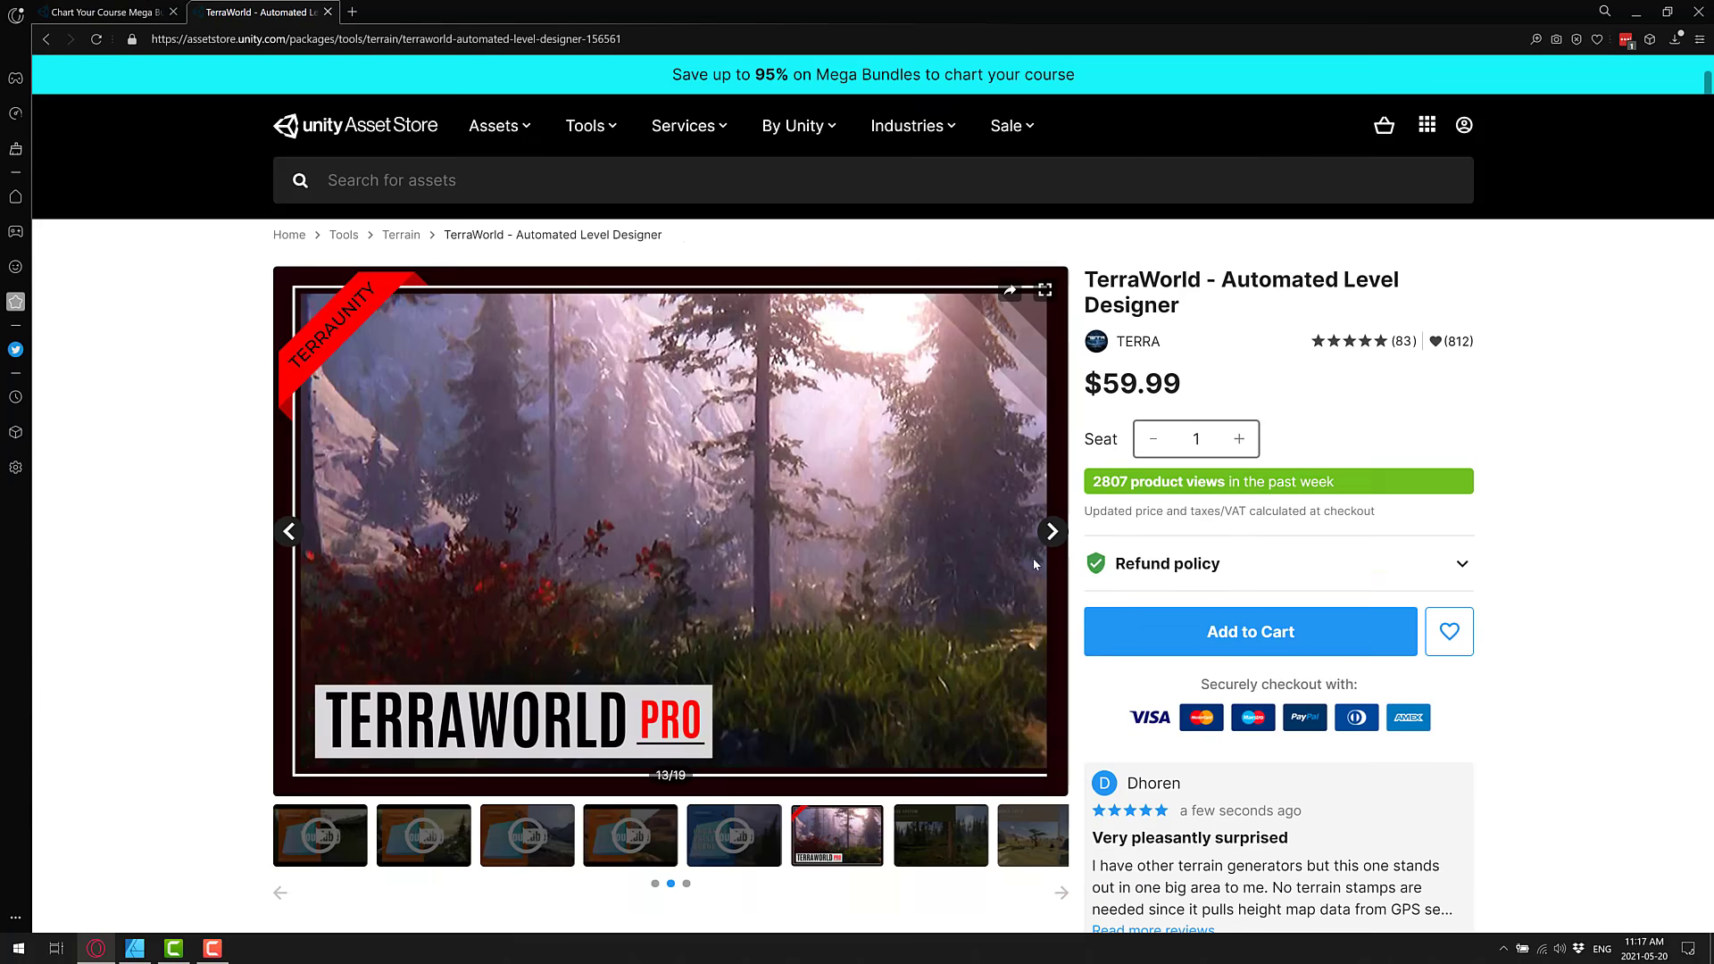